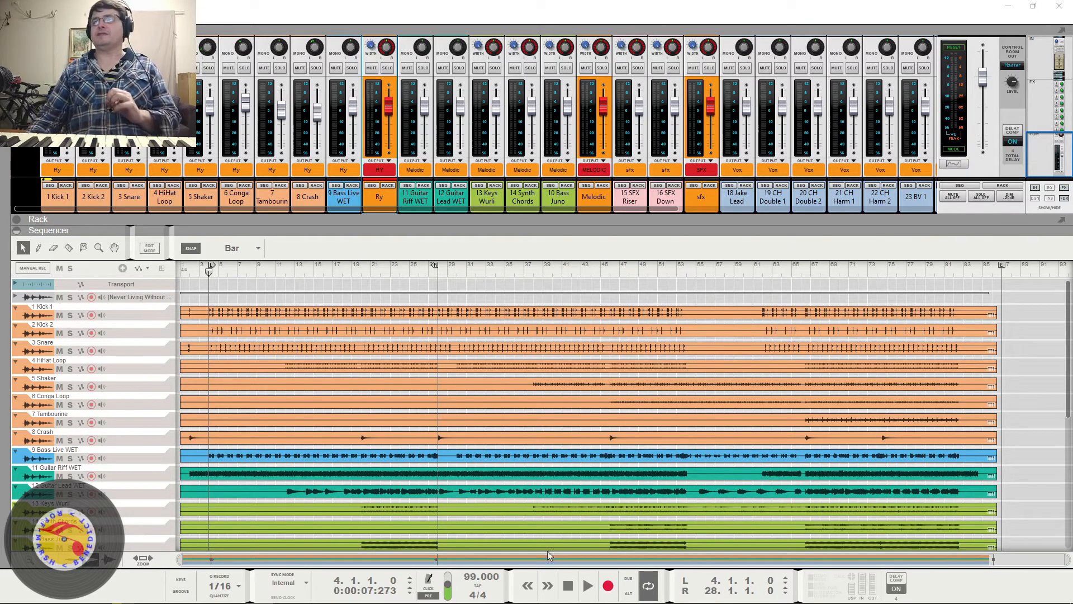
- Play a short passage of the song from bar 4 and look through the sequencer tracks down to the adlibs
click(586, 587)
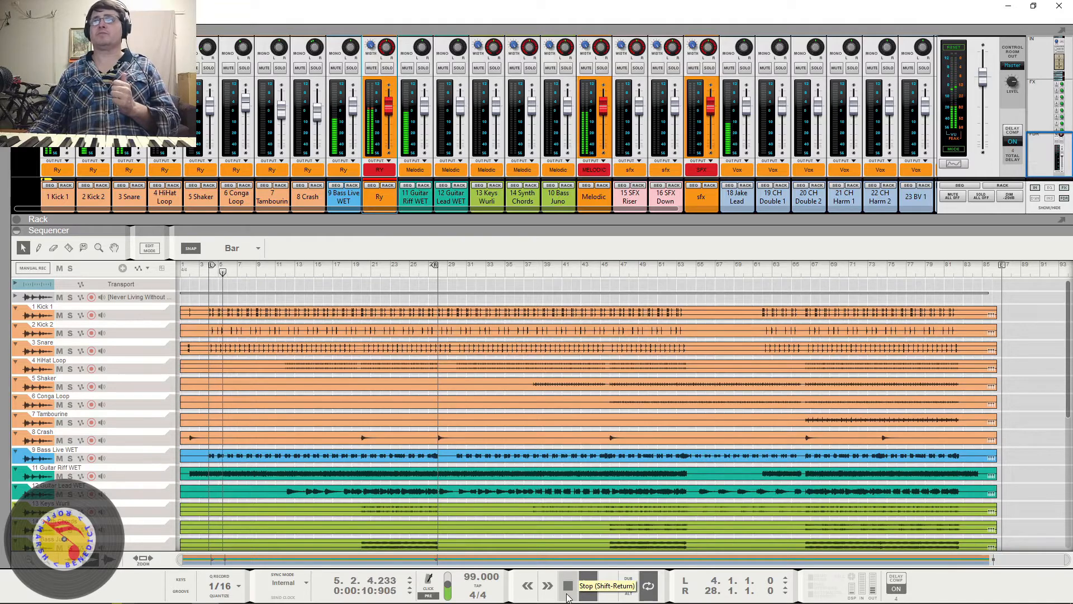
click(567, 594)
scroll(750, 409, down, 5)
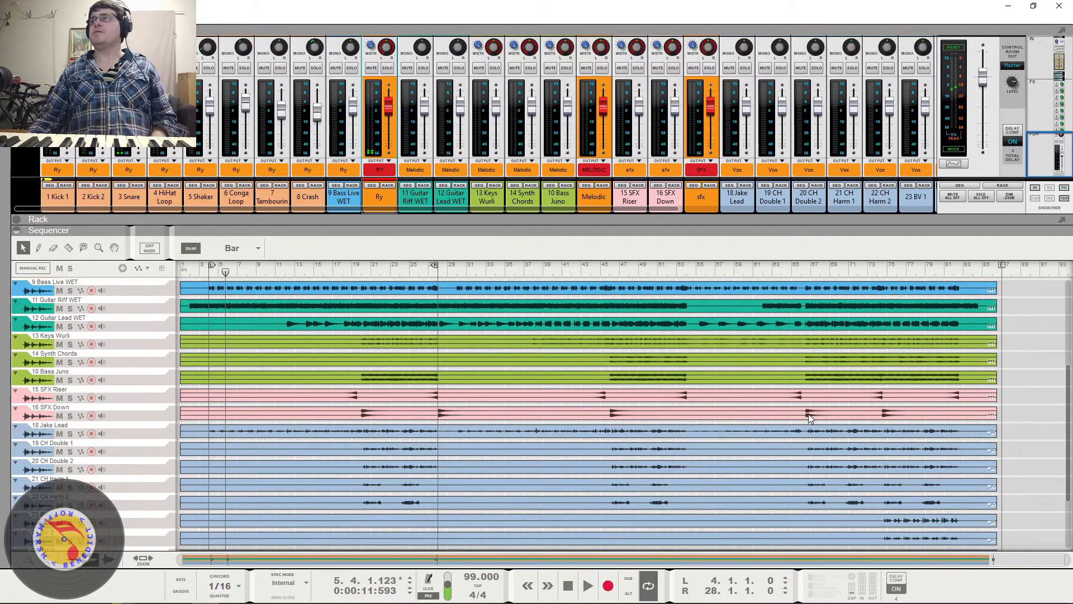
scroll(813, 413, down, 3)
scroll(709, 435, up, 8)
scroll(705, 439, down, 5)
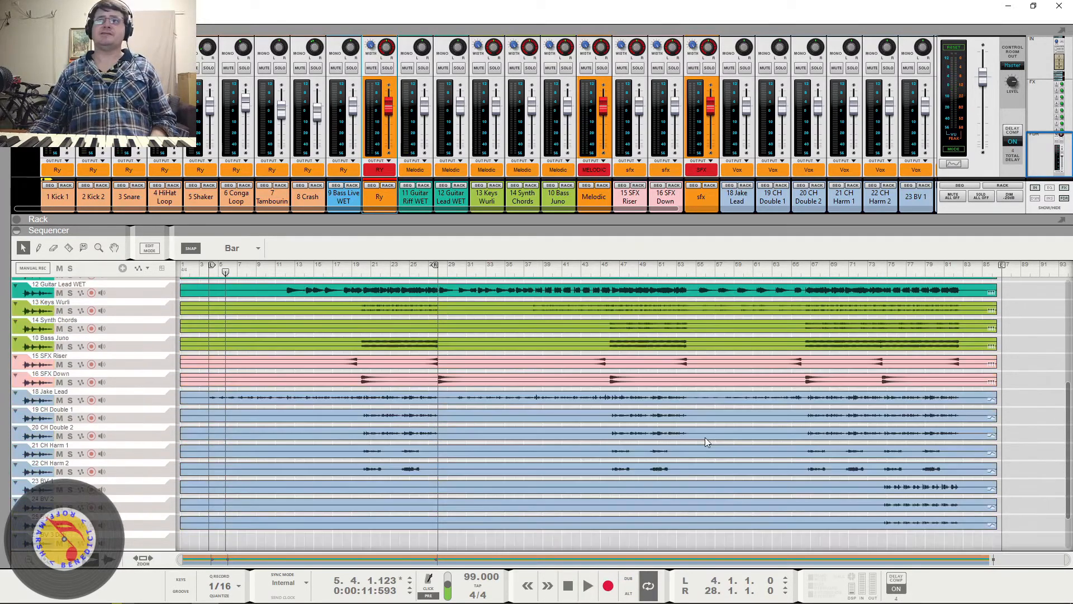
scroll(705, 437, down, 2)
scroll(710, 436, up, 10)
scroll(705, 438, down, 8)
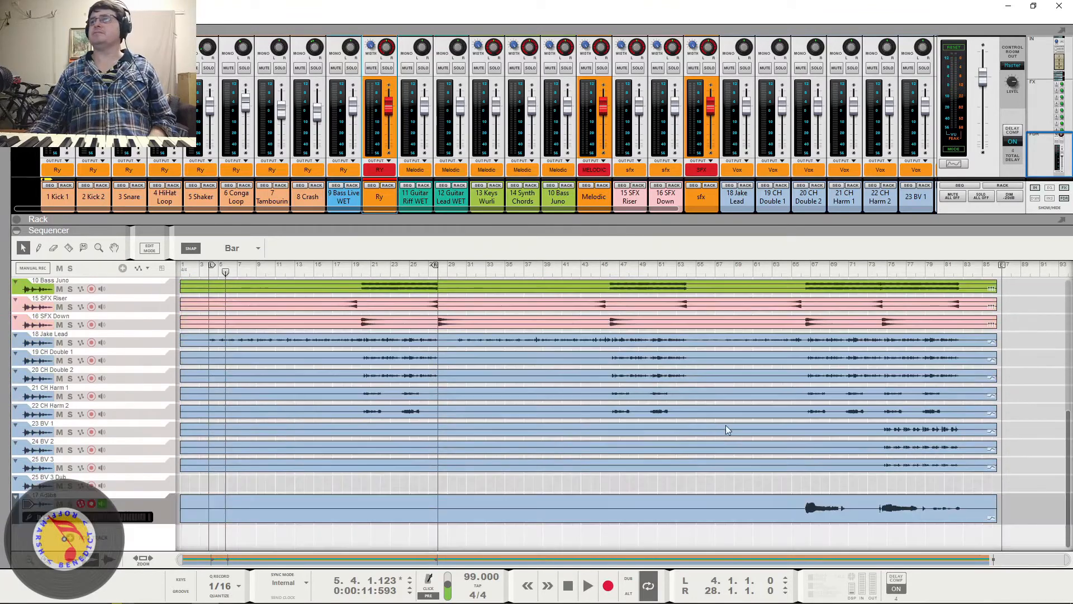
scroll(430, 469, up, 10)
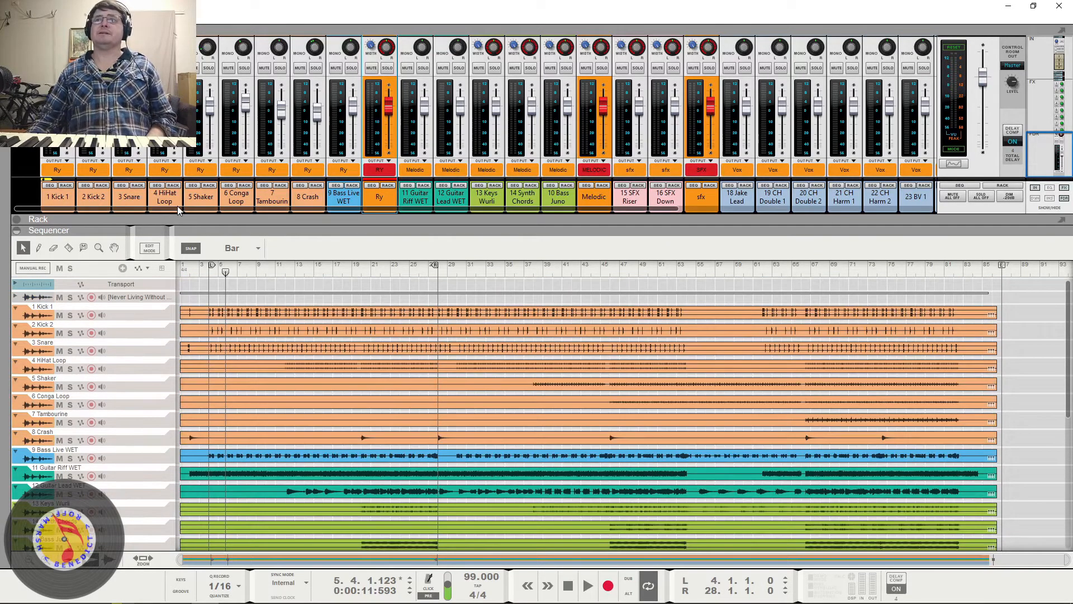
- Examine the mixer's channel grouping, from the drum channels through the orange sub-buses to the red RY, MELODIC, SFX and VOX buses
drag(177, 206, 468, 221)
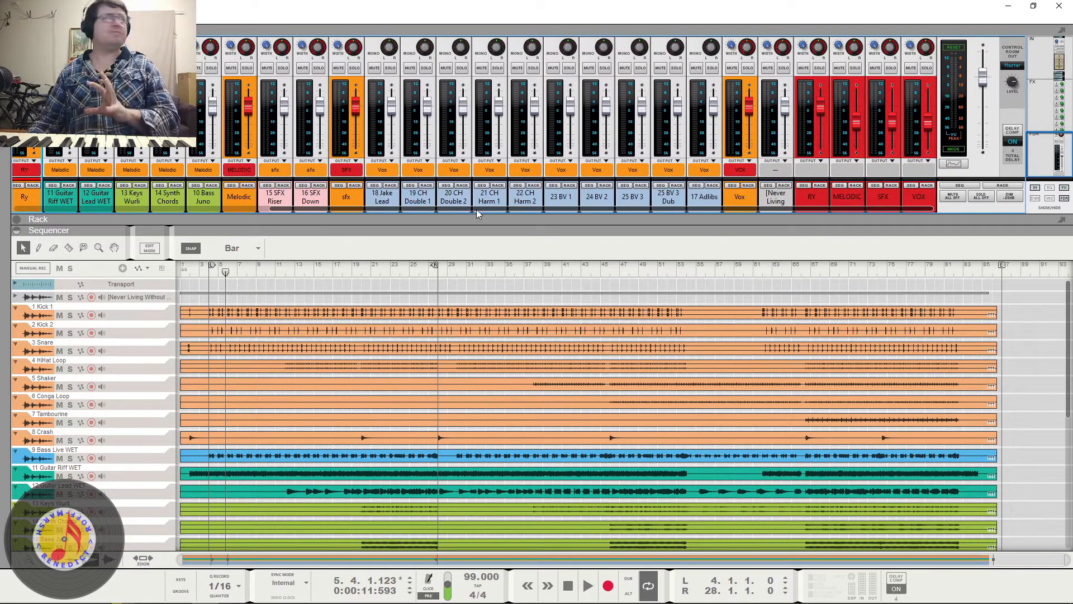
drag(476, 209, 195, 226)
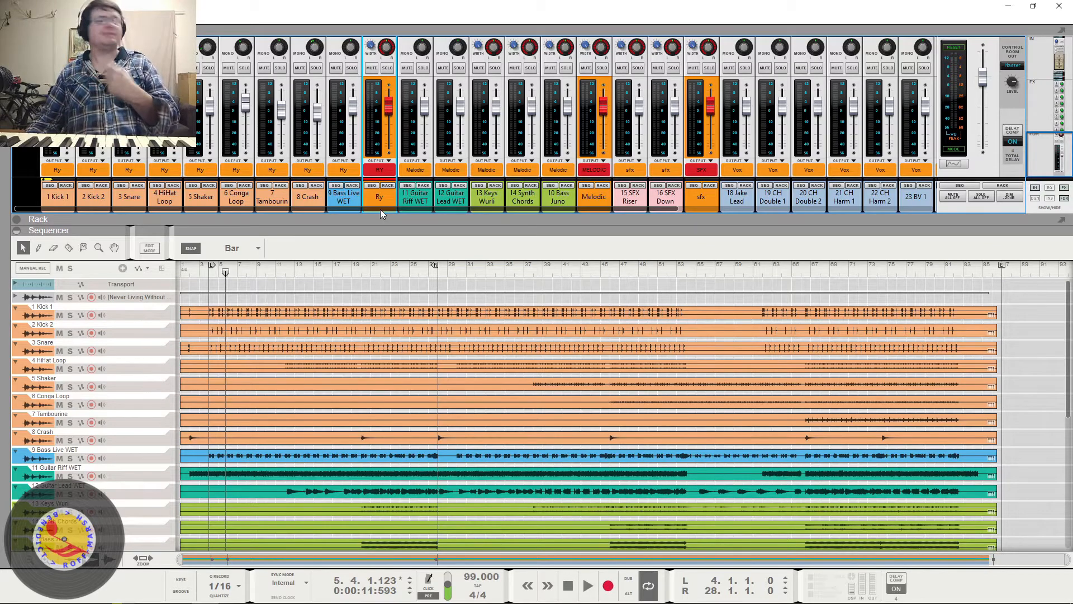
scroll(397, 353, down, 5)
scroll(379, 353, up, 8)
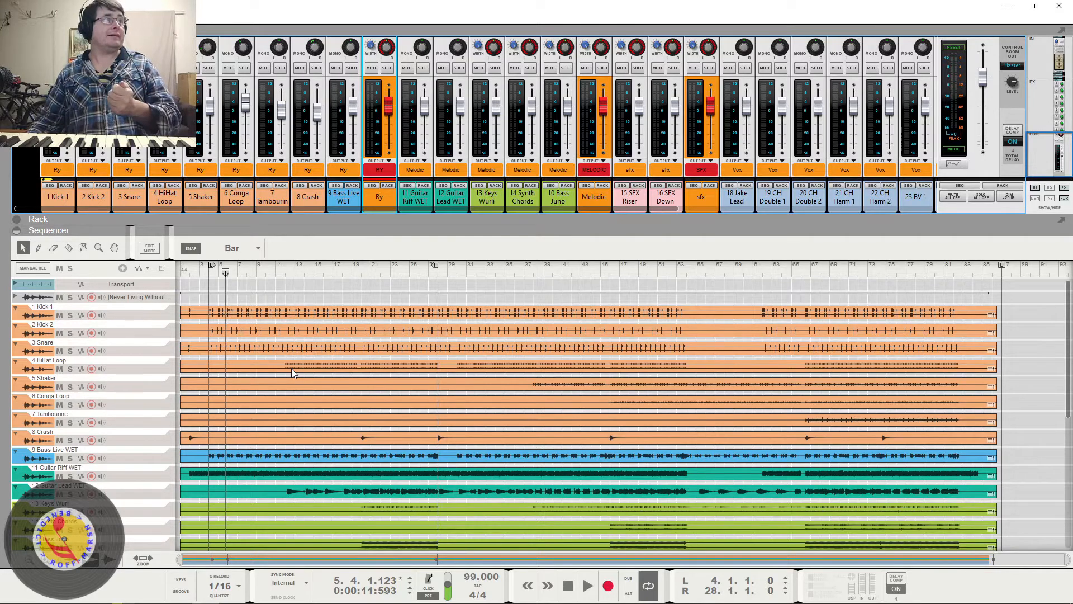
scroll(313, 367, down, 4)
scroll(327, 360, up, 4)
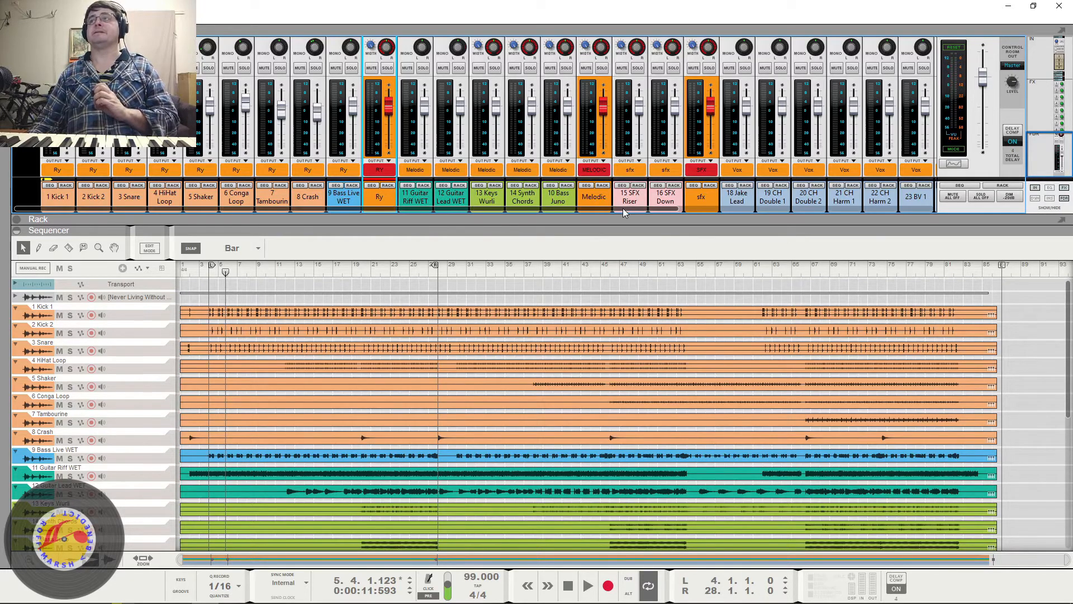
drag(622, 208, 853, 214)
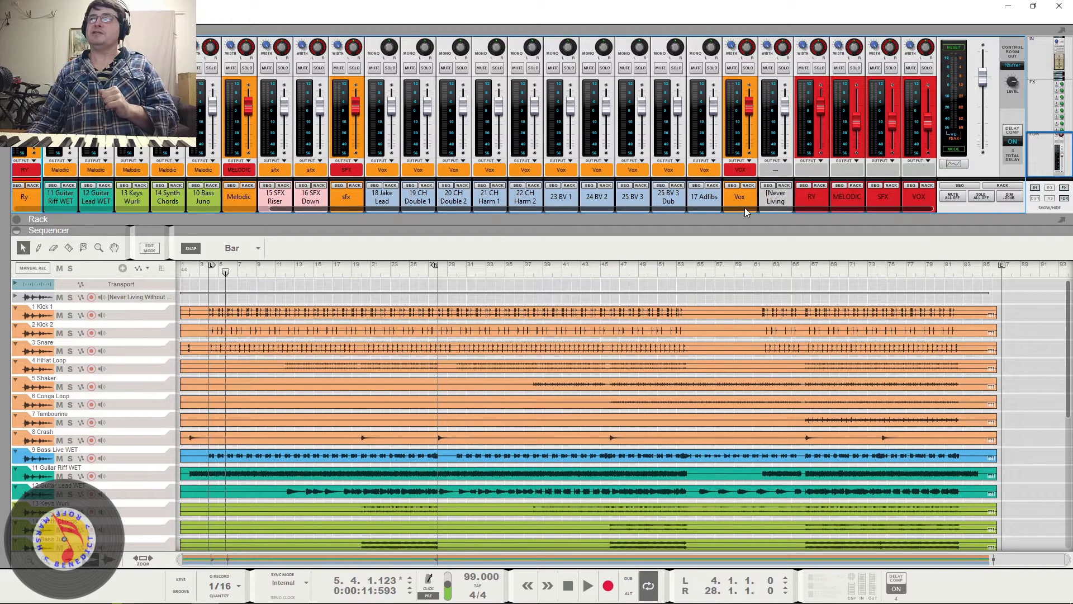
drag(744, 207, 638, 217)
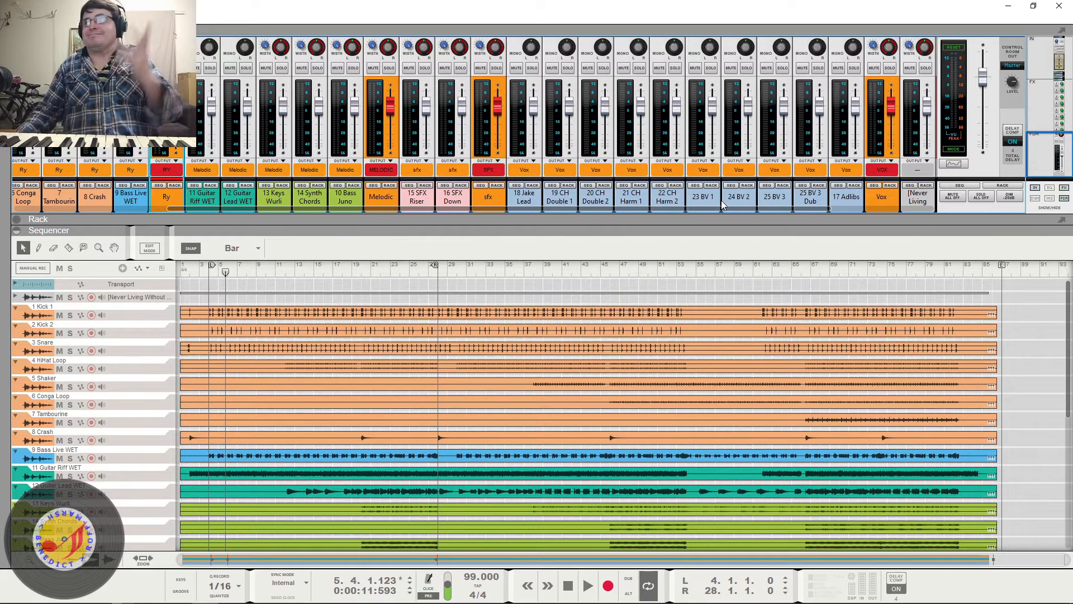
mouse_move(722, 209)
mouse_down()
mouse_move(804, 206)
mouse_move(721, 224)
mouse_up()
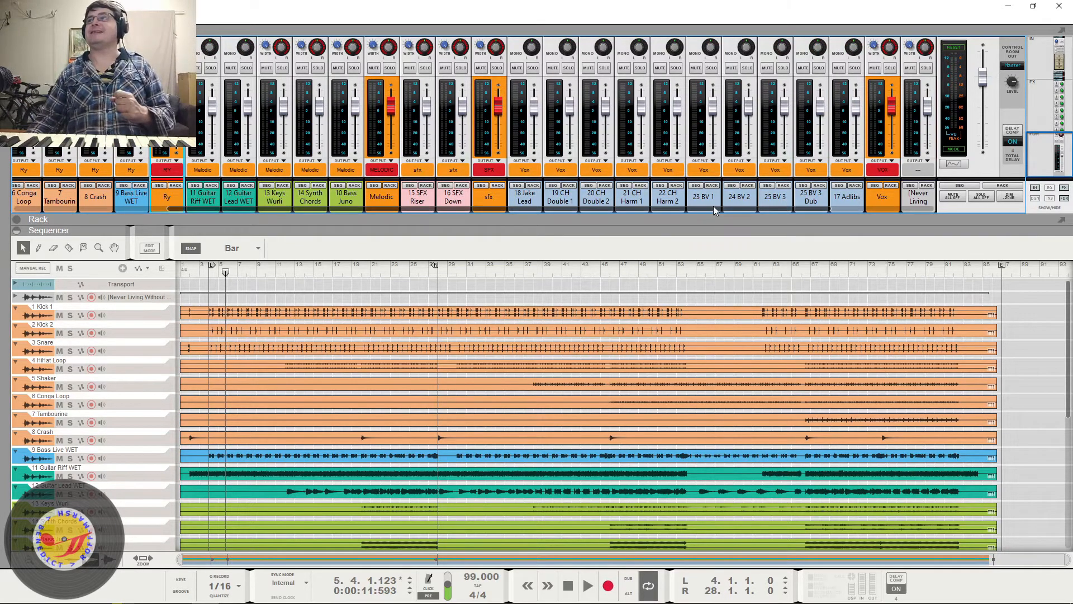
drag(713, 206, 816, 208)
drag(873, 239, 793, 246)
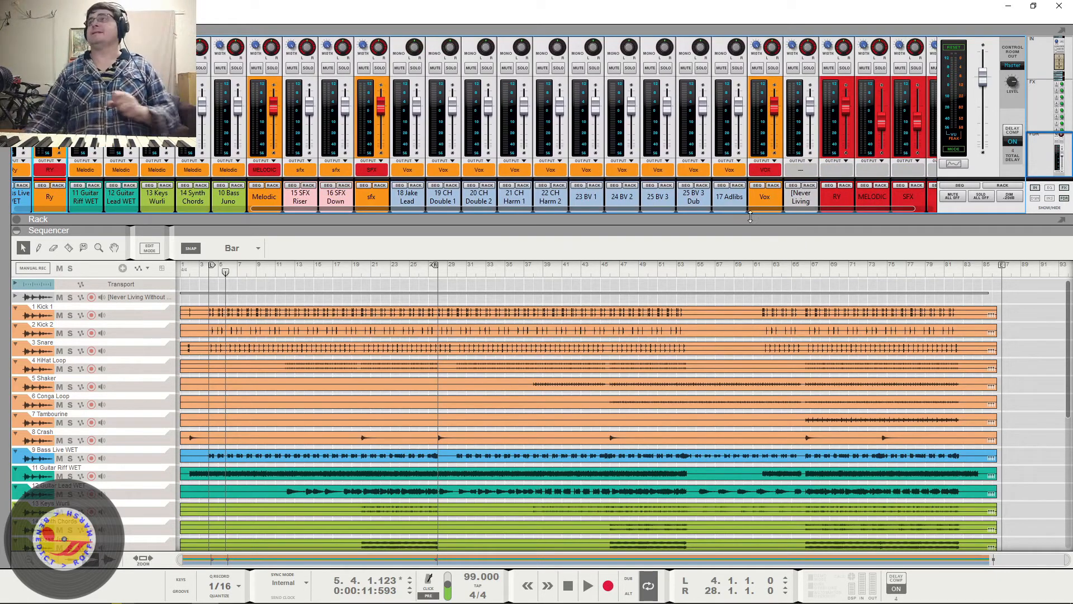
drag(746, 207, 800, 209)
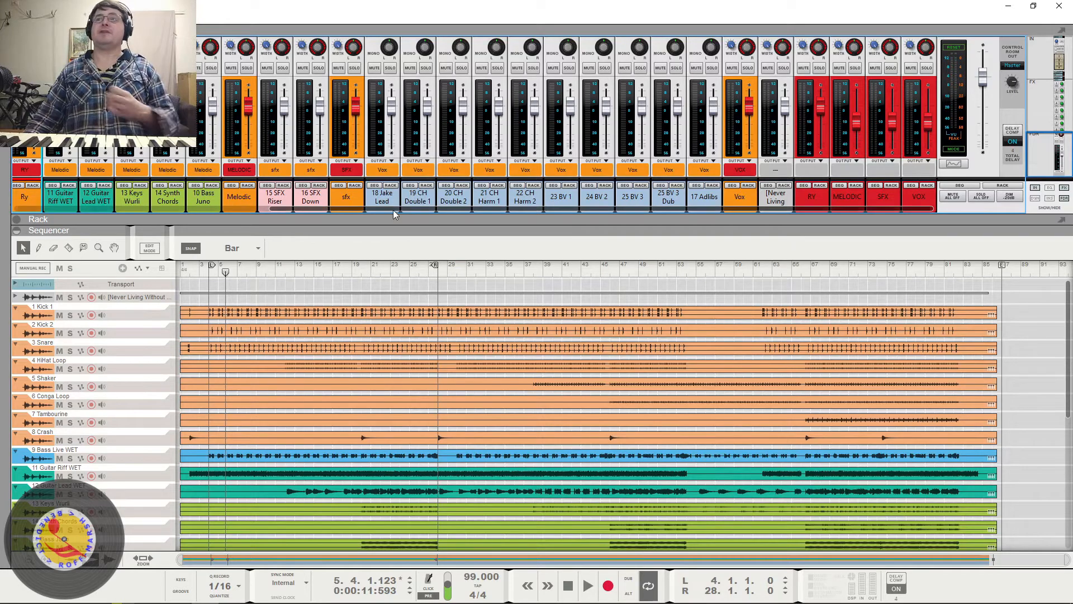
- Route the 11 Guitar Riff WET and 12 Guitar Lead WET channels to a new output bus
click(248, 212)
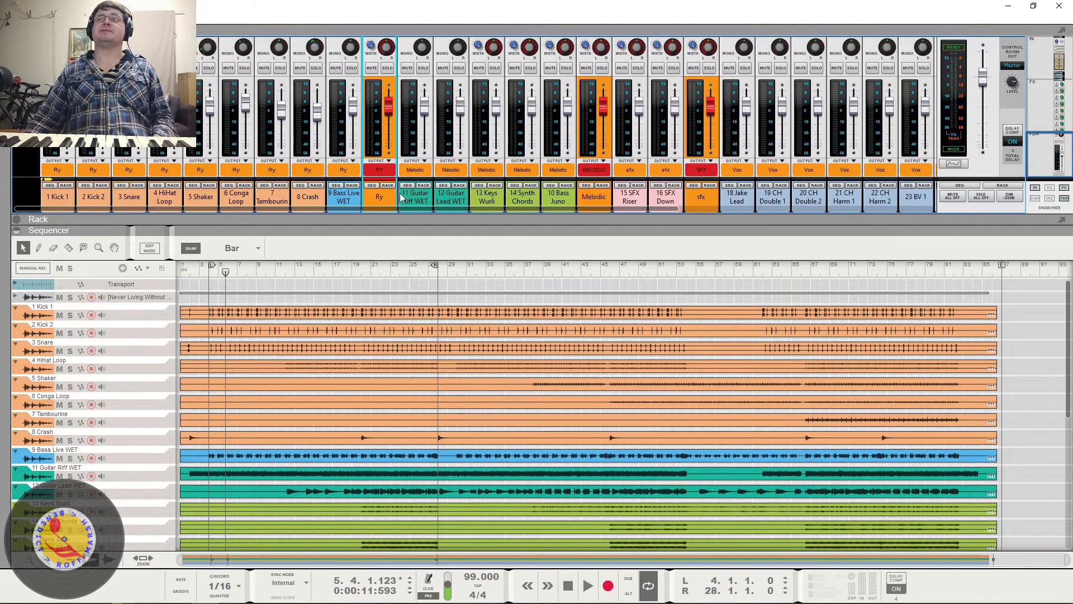
click(423, 199)
click(446, 200)
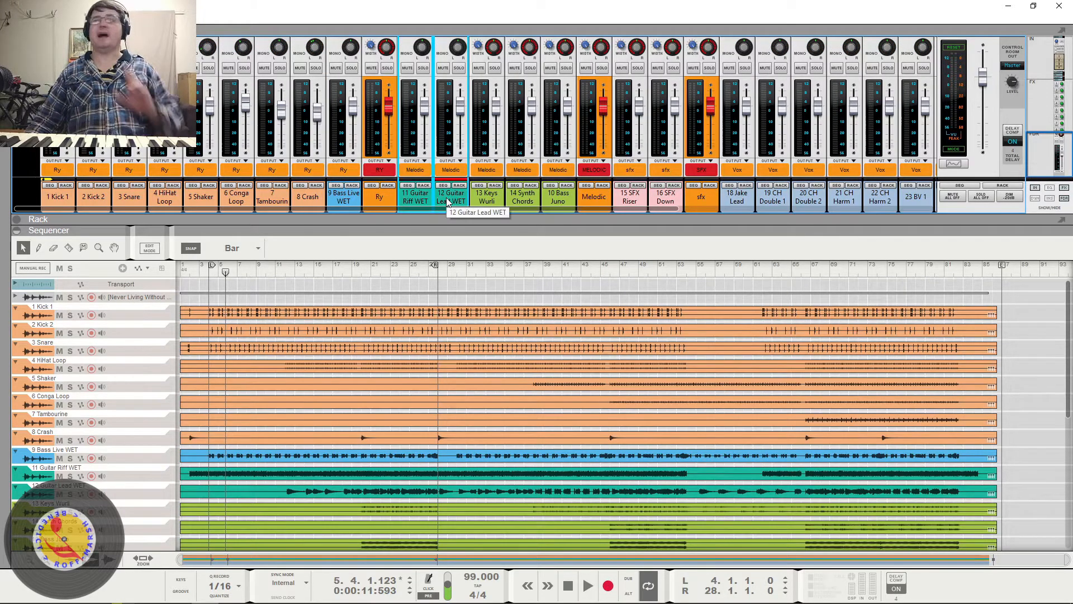
right_click(446, 197)
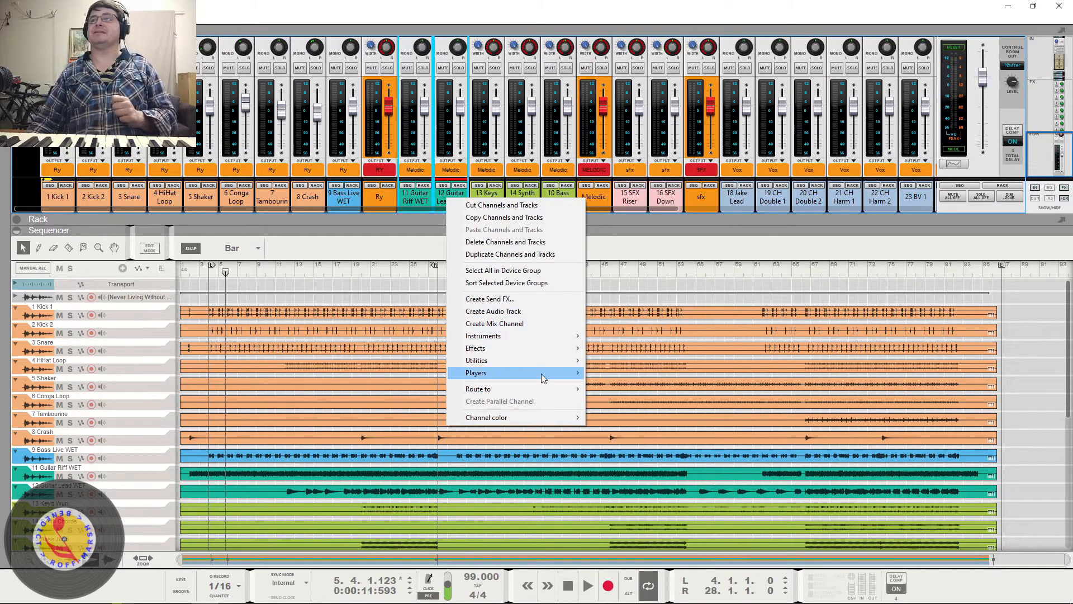
mouse_move(551, 389)
click(614, 393)
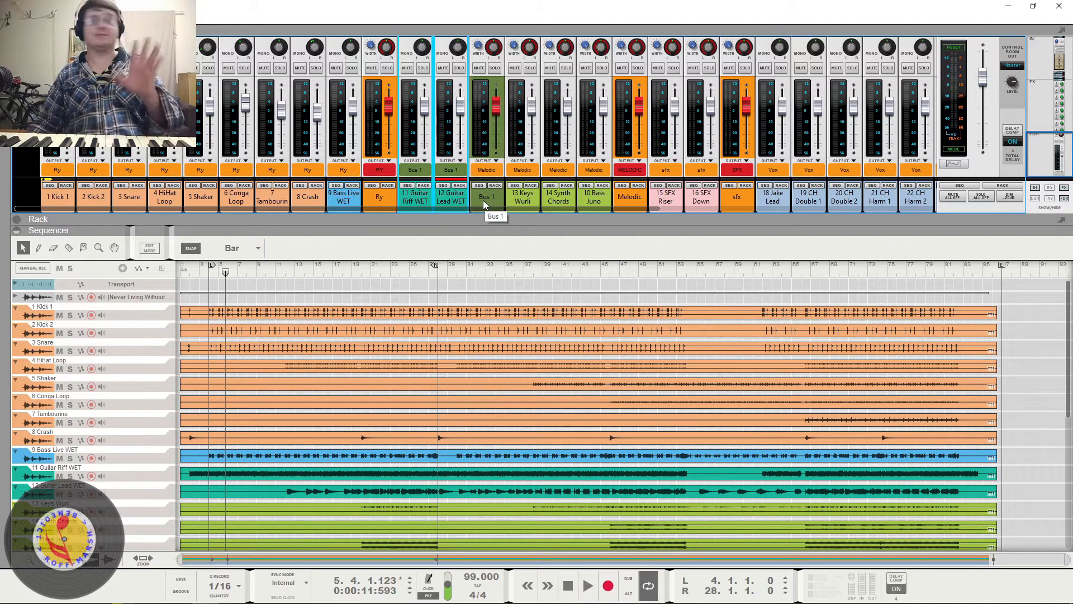
- Set the channel color of the new guitar bus to Lemon
right_click(482, 195)
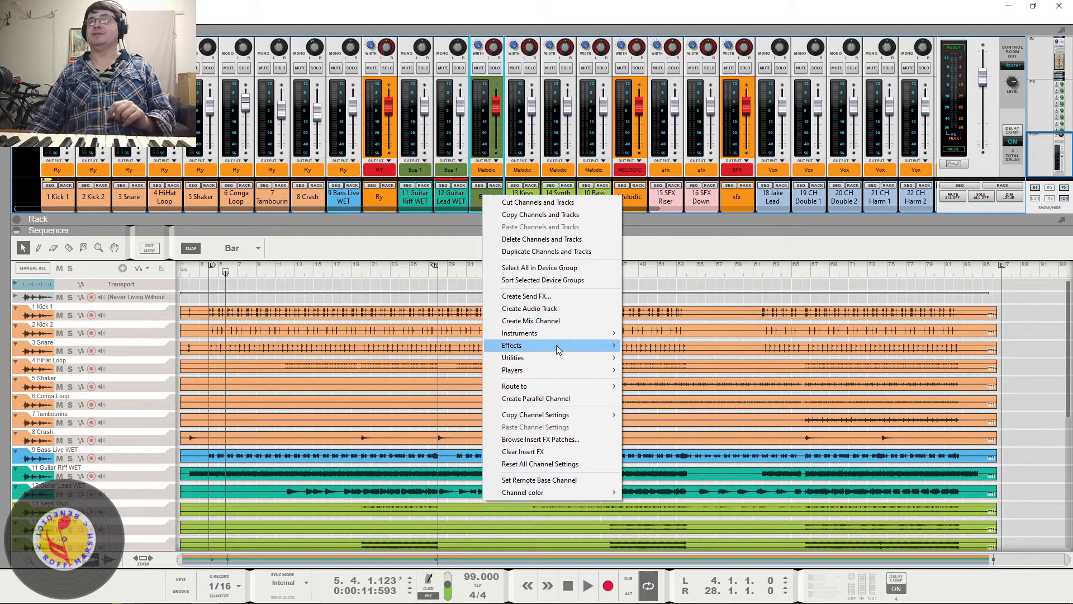
mouse_move(601, 494)
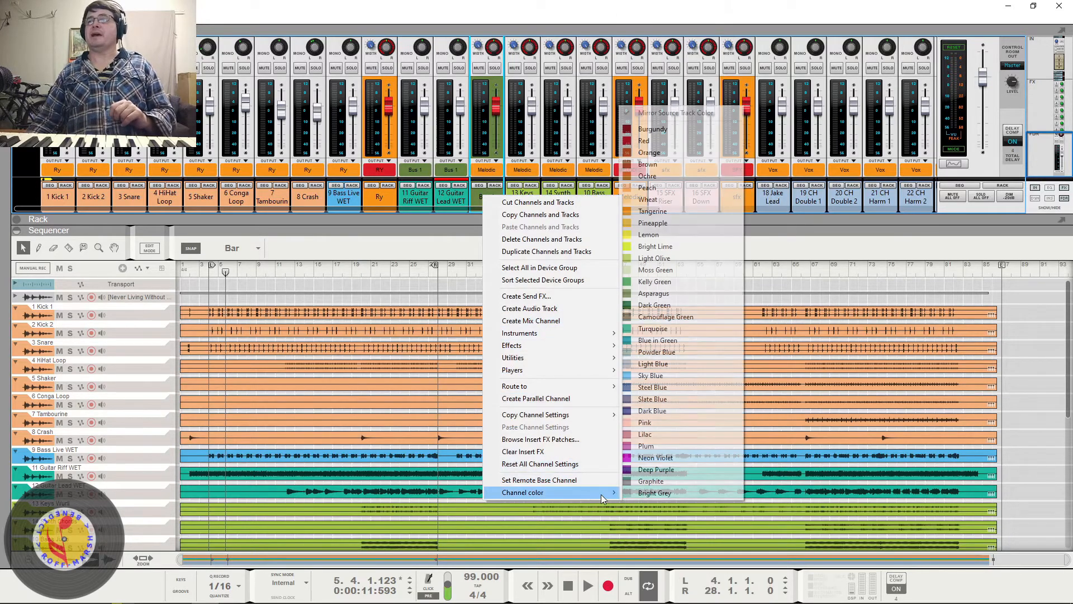
click(648, 235)
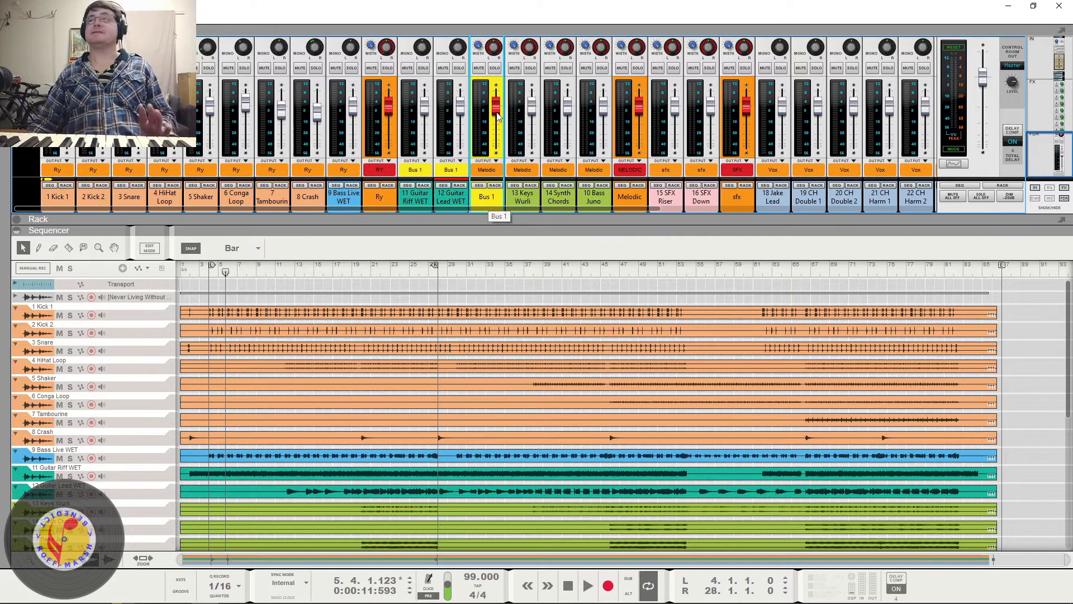
- Try Red as the guitar bus's channel color and return it to Lemon
right_click(485, 196)
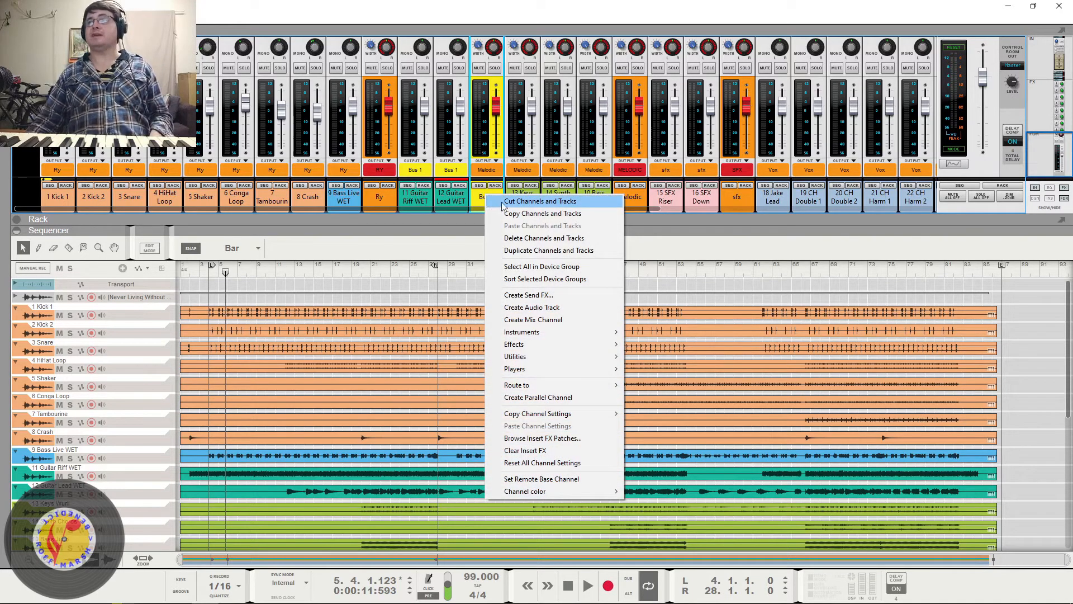
mouse_move(575, 490)
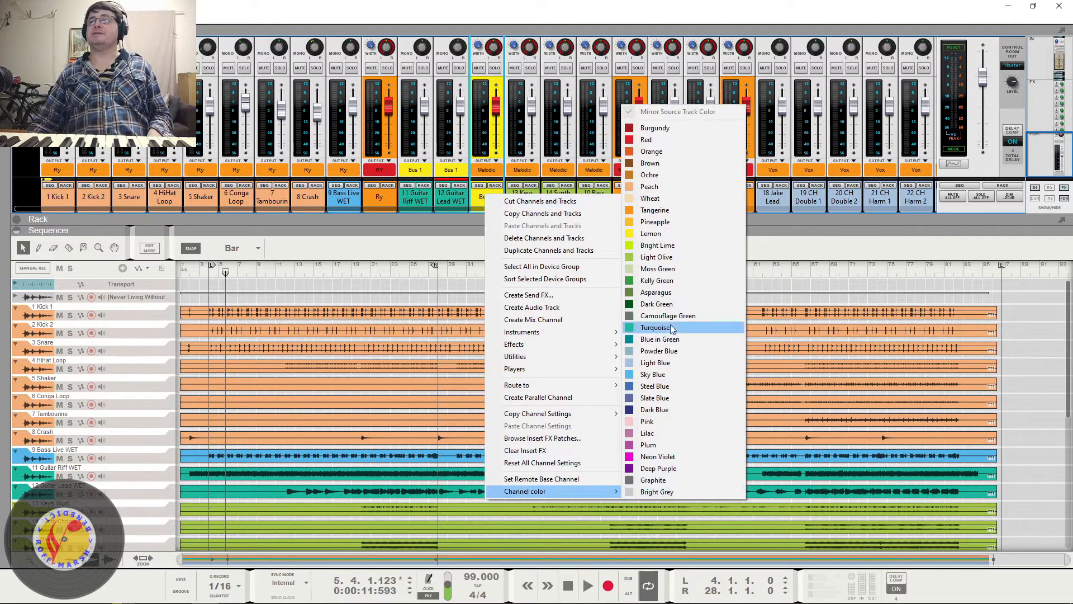
click(646, 139)
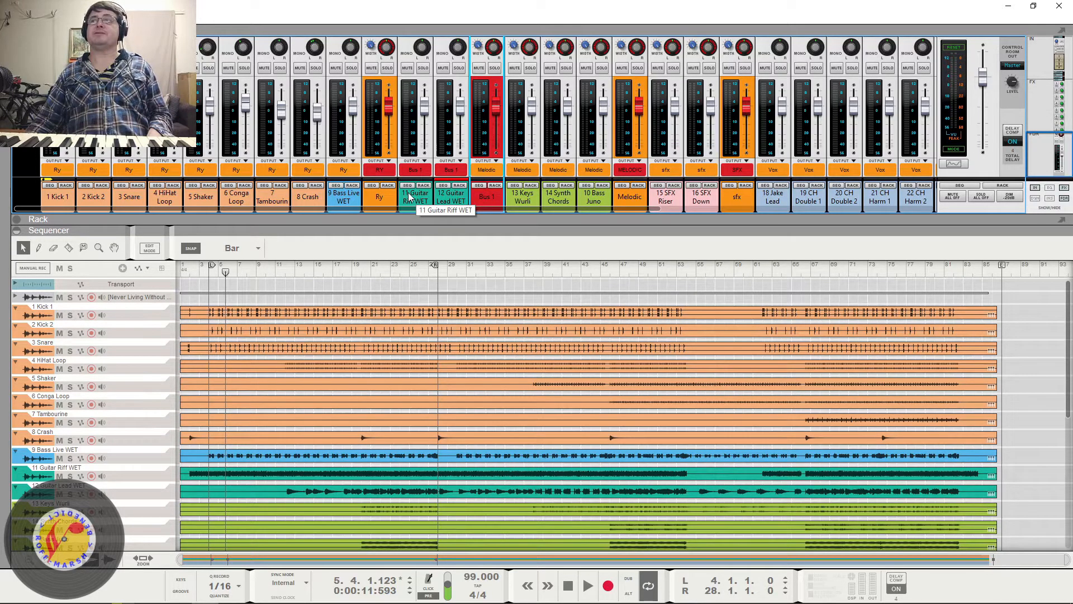
right_click(478, 192)
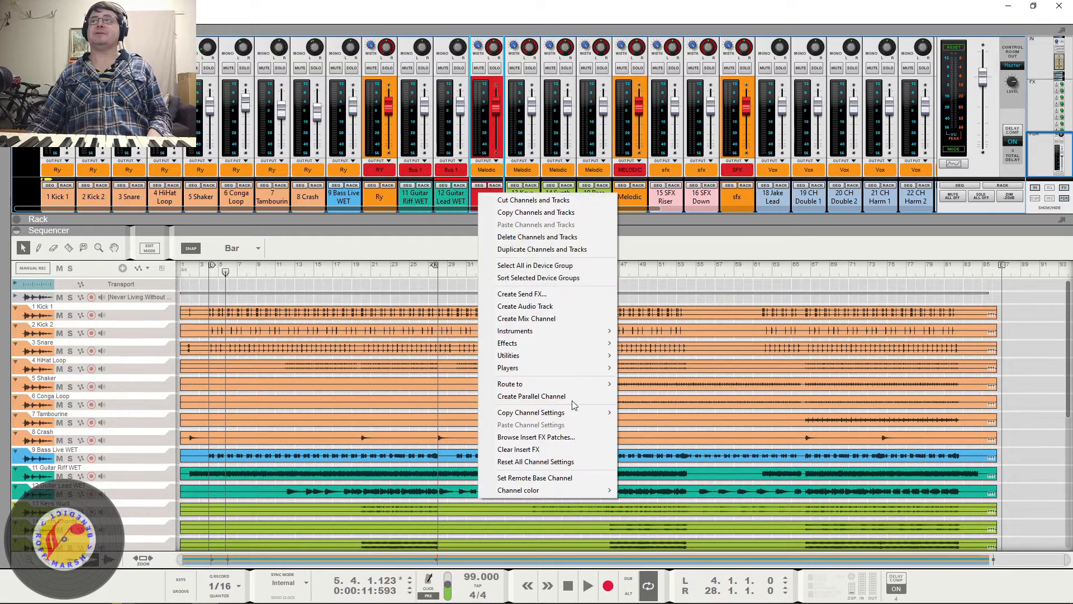
mouse_move(591, 489)
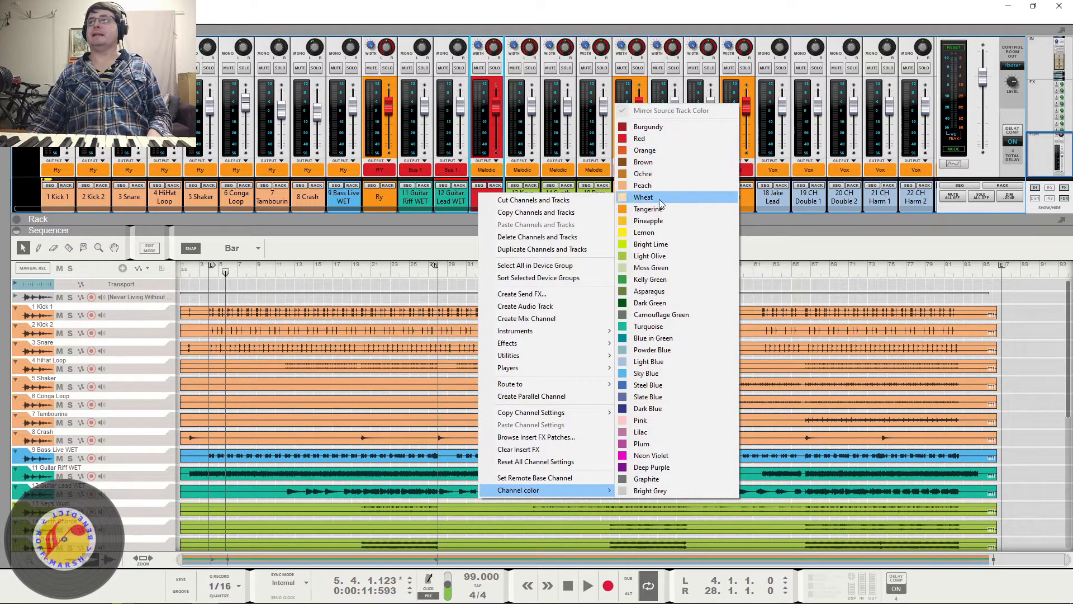
click(662, 235)
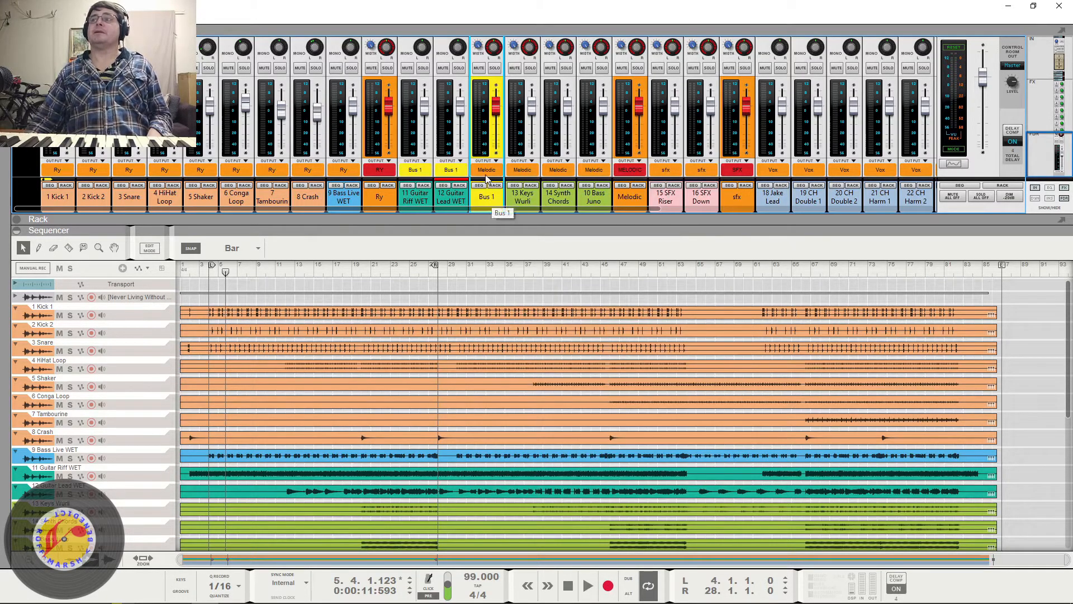
- Route Bus 1 to another new output bus and set that bus's channel color to Red
click(487, 170)
click(530, 180)
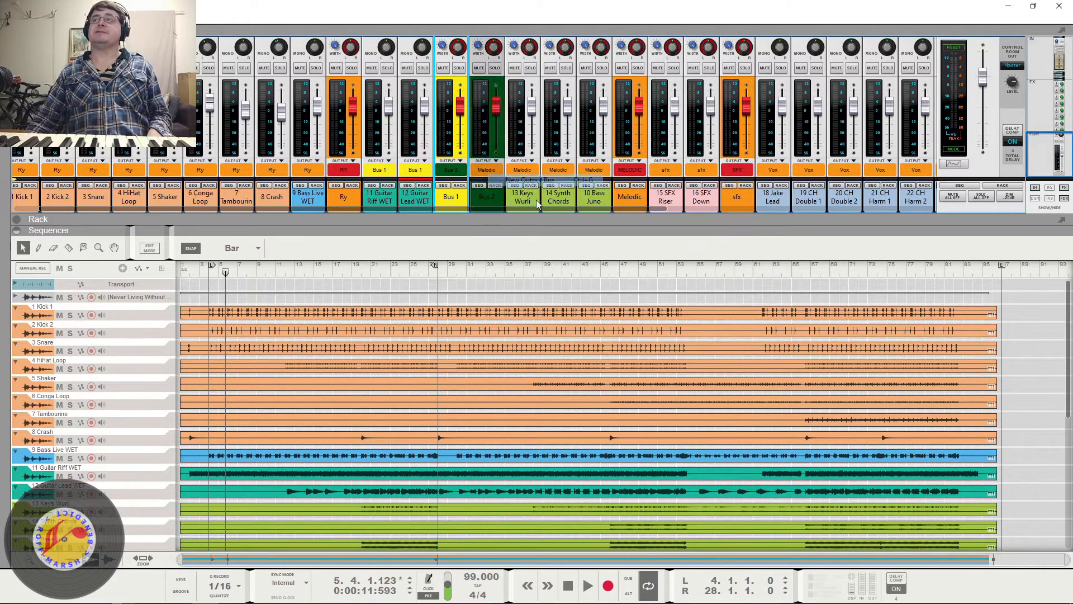
right_click(490, 197)
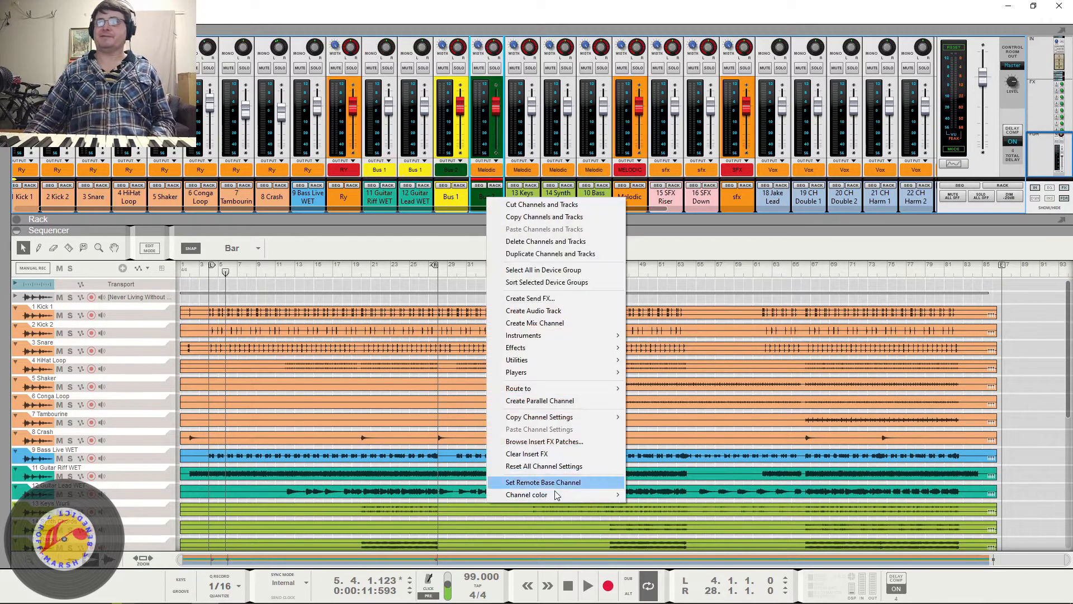
mouse_move(553, 494)
click(650, 146)
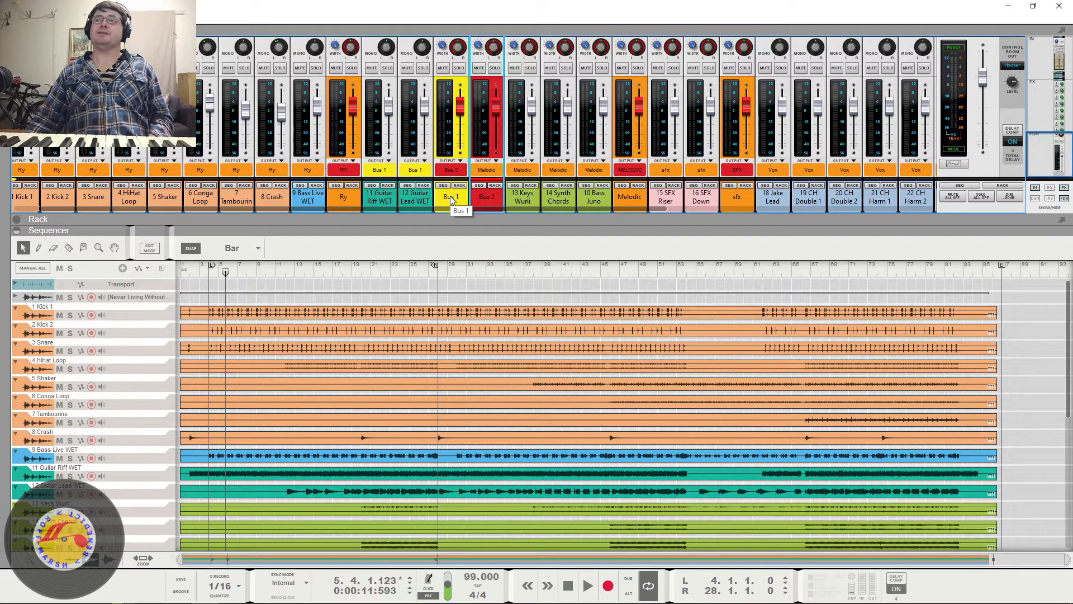
- Rename the red bus GUITARS and the yellow bus feeding it Guitars
double_click(486, 200)
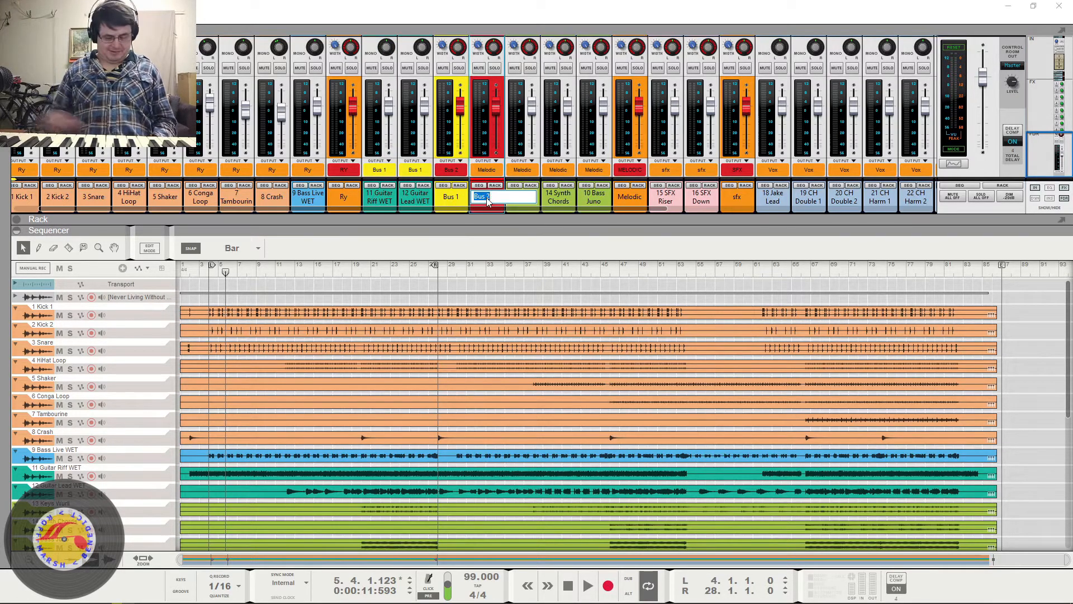
text(GUITARS)
key(Return)
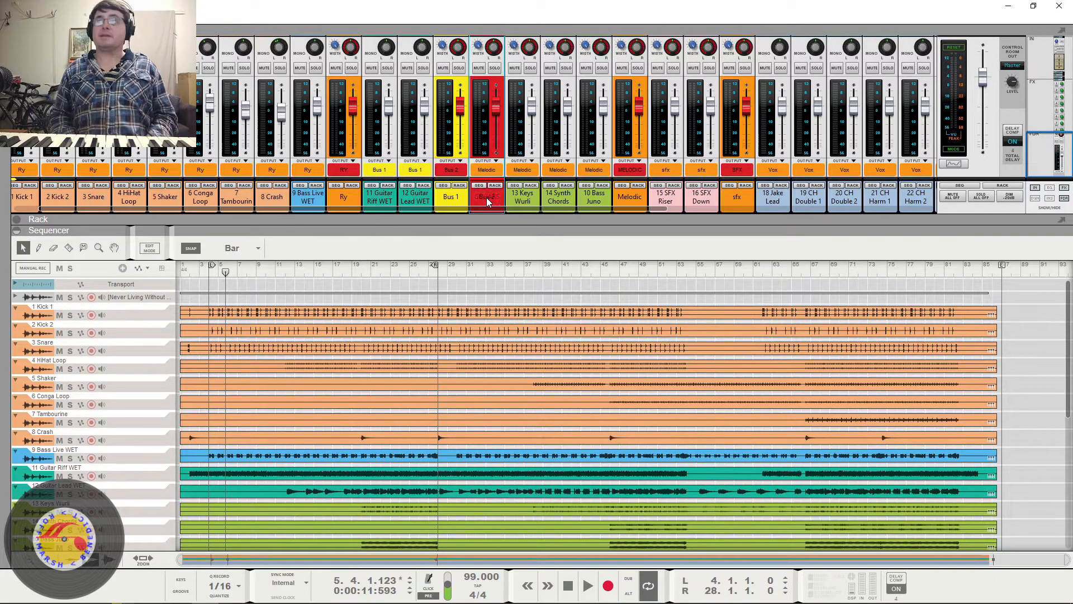
double_click(451, 196)
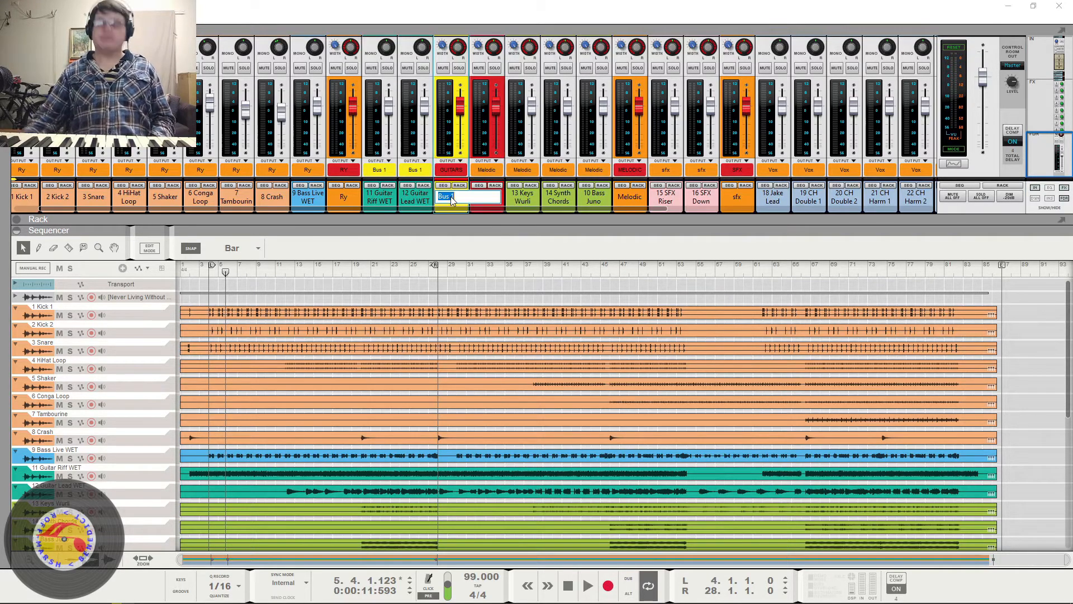
text(Guitars)
key(Return)
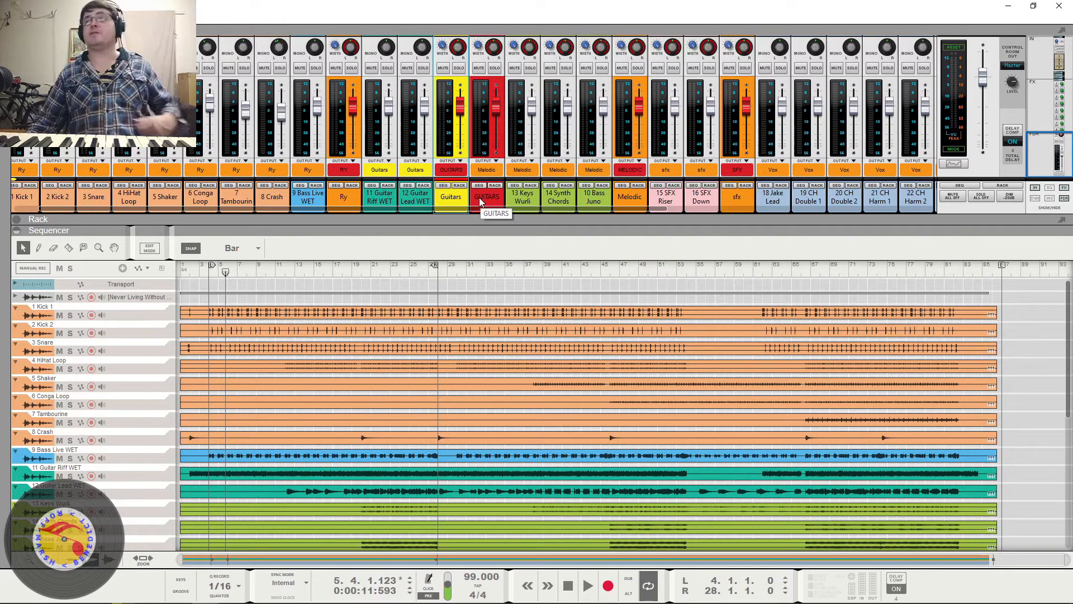
- Check the Guitars bus's output routing and route the red GUITARS bus to the Master Section
click(454, 172)
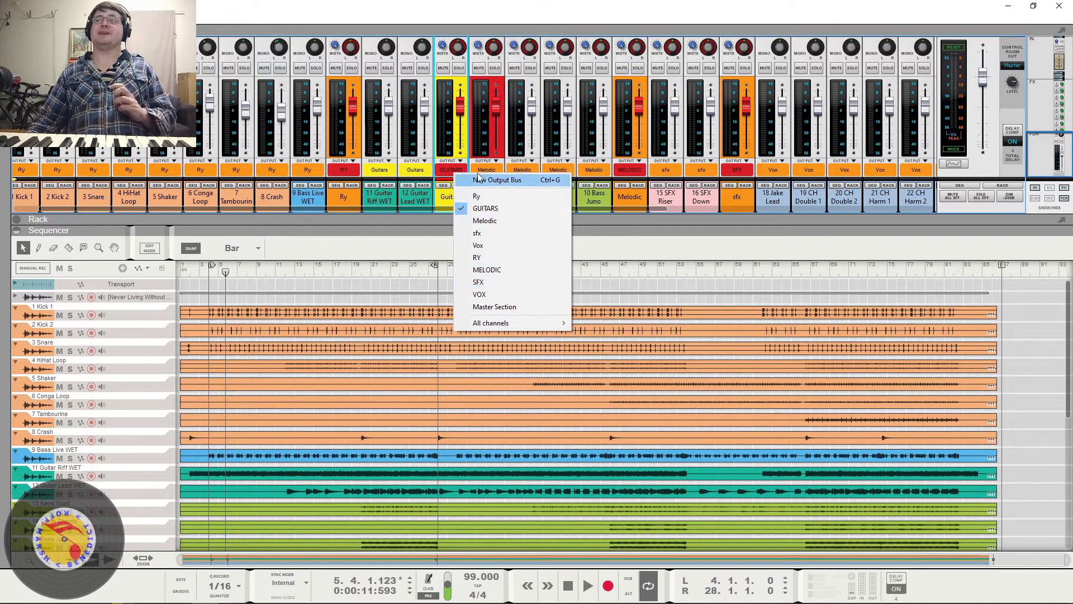
click(446, 204)
click(479, 202)
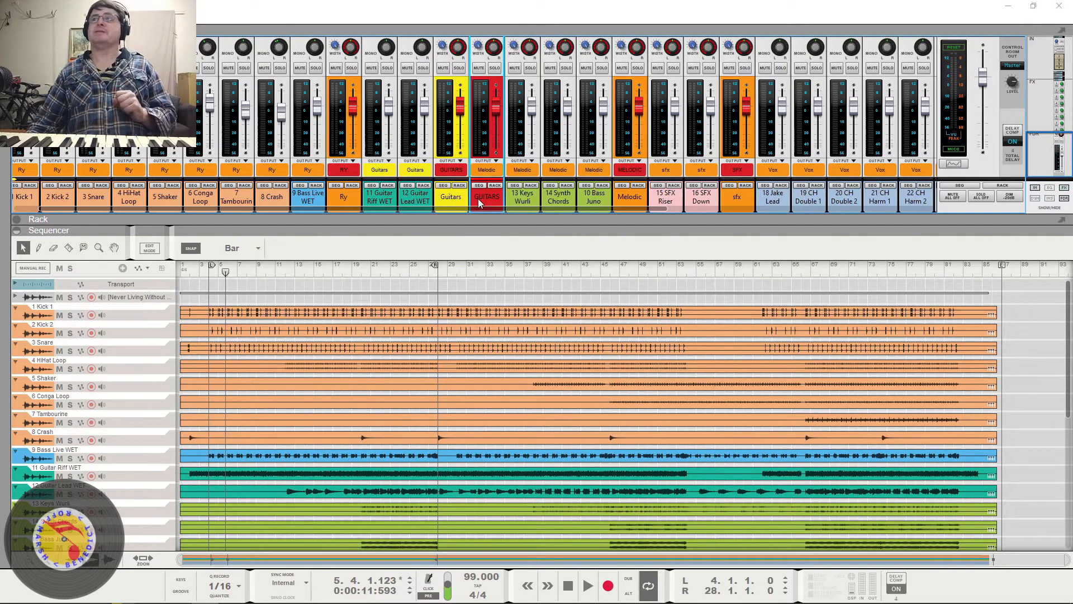
click(457, 202)
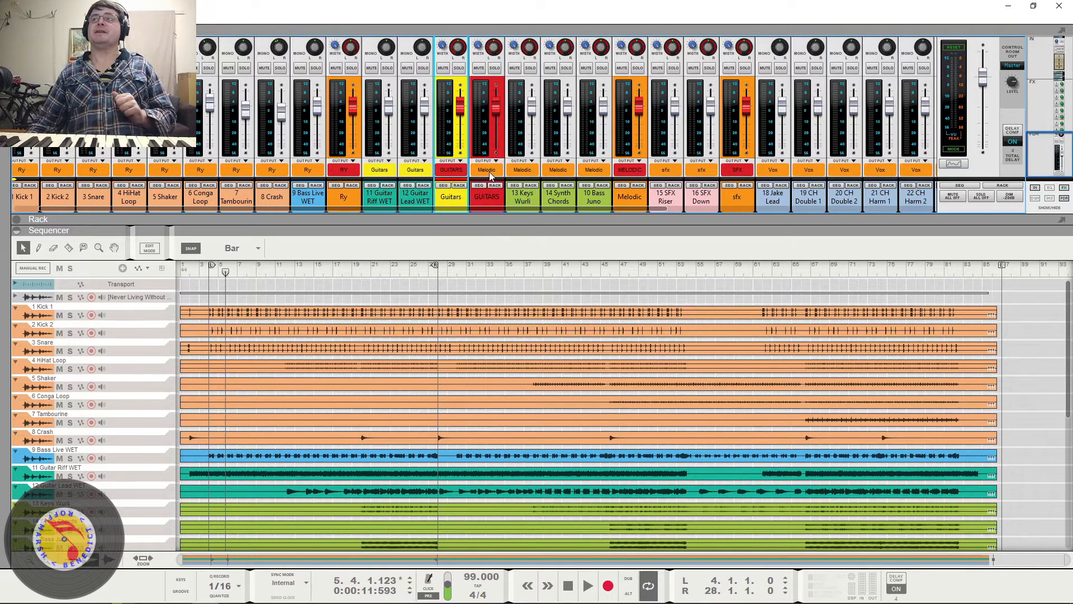
click(489, 172)
click(521, 283)
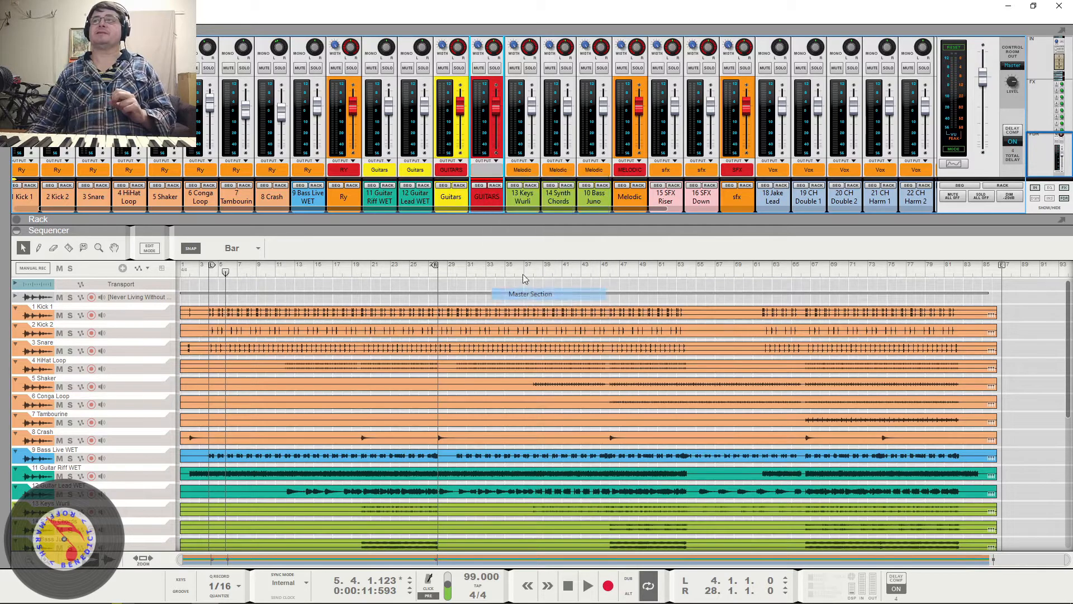
- Lower the GUITARS bus fader beside the other red buses to about -13.1 dB during playback
drag(813, 206, 706, 227)
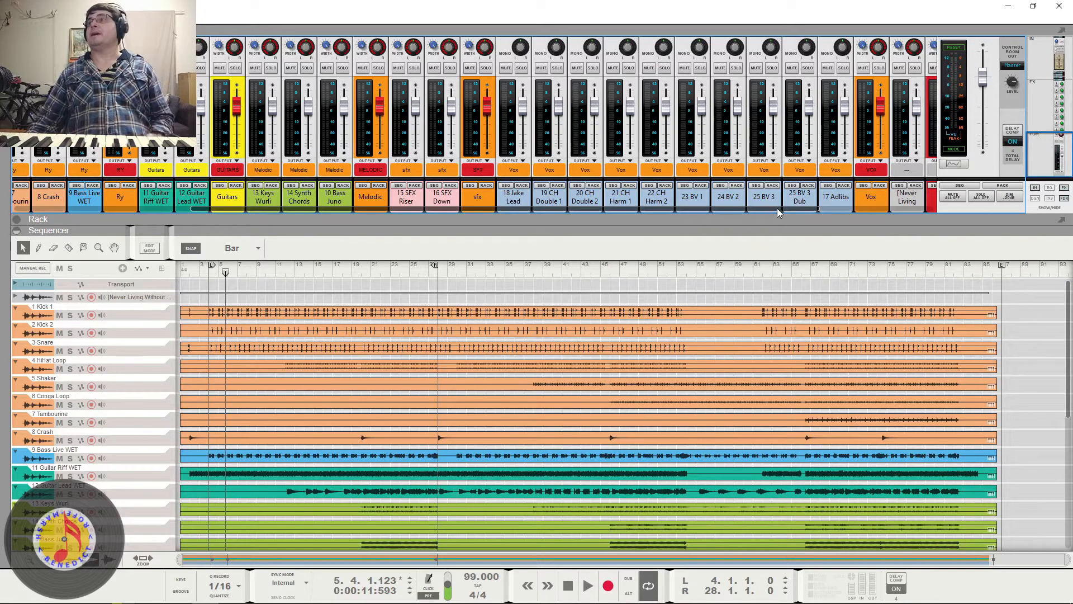
drag(804, 209, 980, 217)
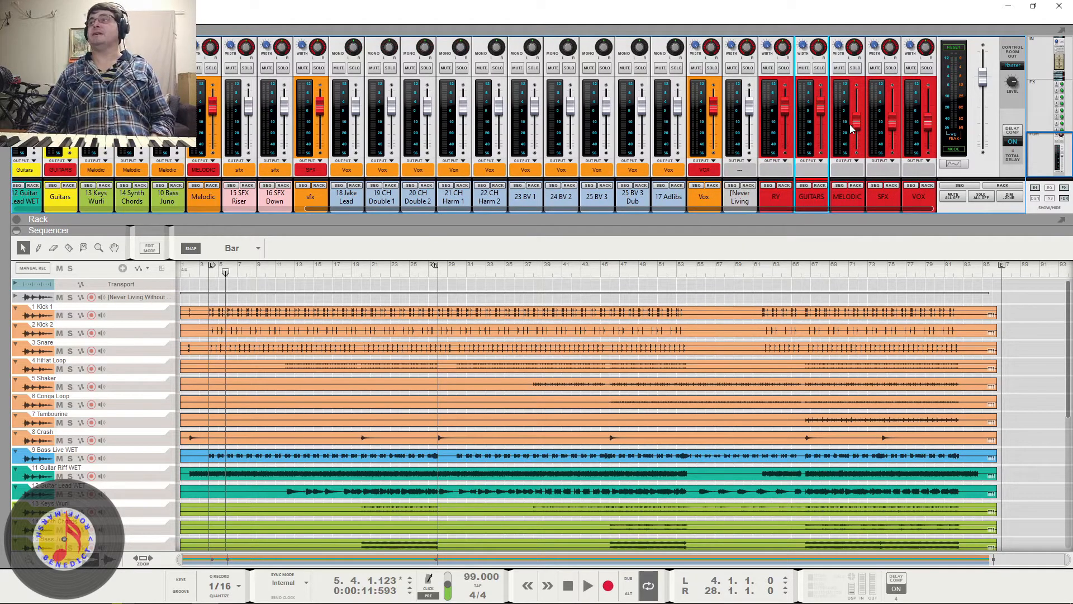
key(space)
mouse_move(820, 106)
mouse_down()
mouse_move(822, 155)
mouse_move(820, 107)
mouse_move(820, 128)
mouse_up()
- Change the channel color of the Guitars bus to Tangerine
right_click(65, 203)
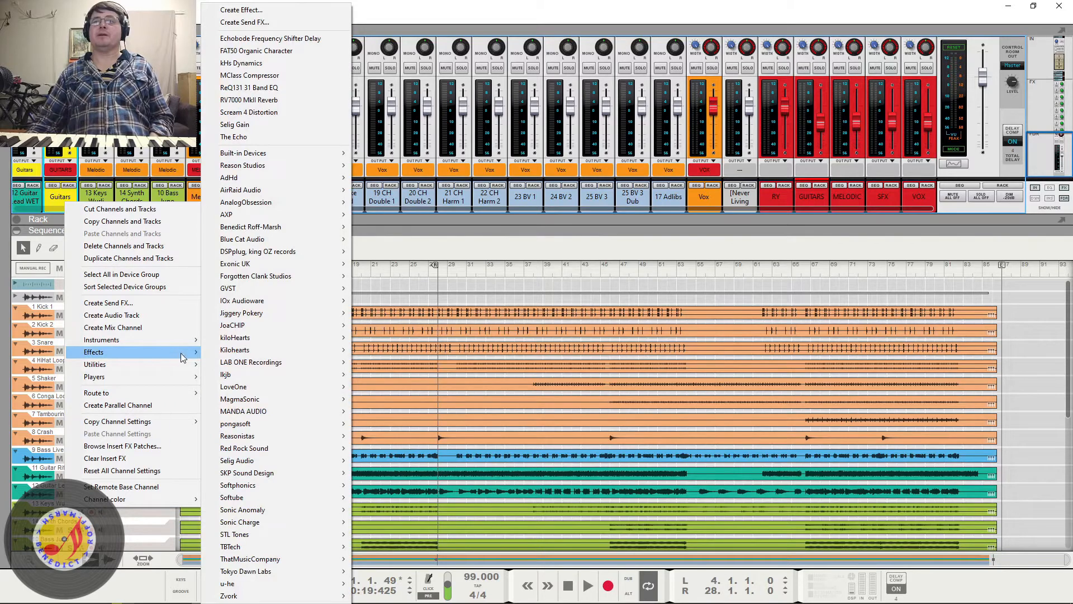
mouse_move(172, 497)
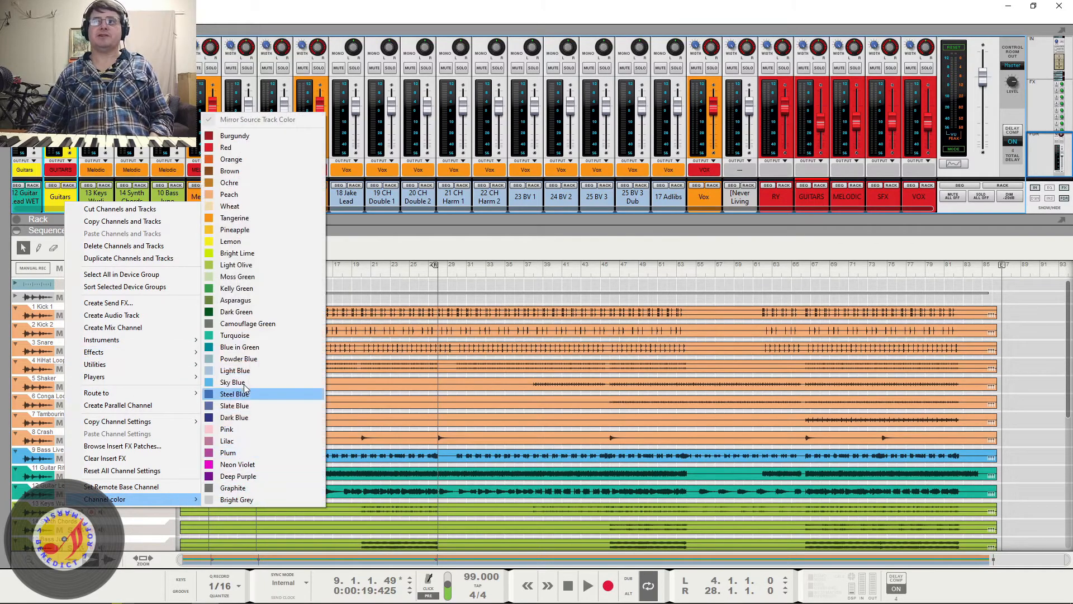
click(235, 217)
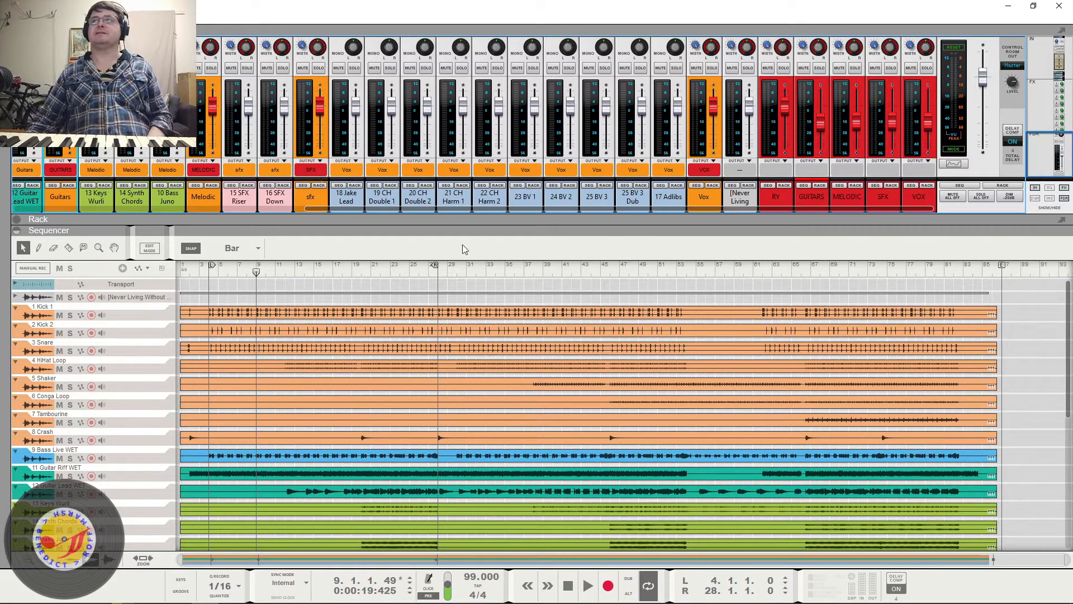
- Raise the red GUITARS bus fader to about -9.3 dB while the song plays, and stop playback
click(797, 205)
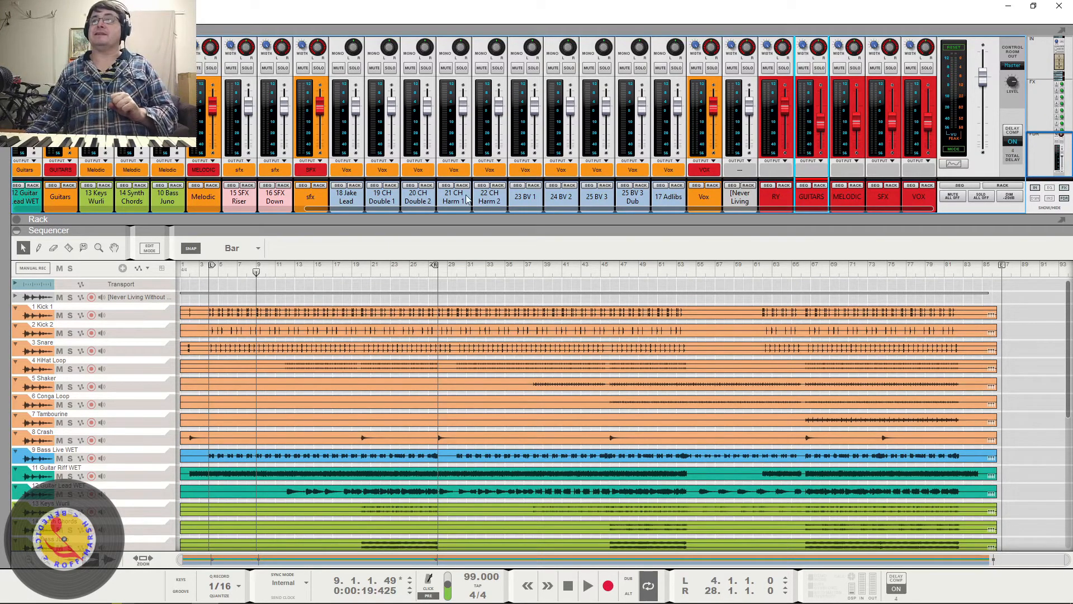
drag(474, 207, 145, 155)
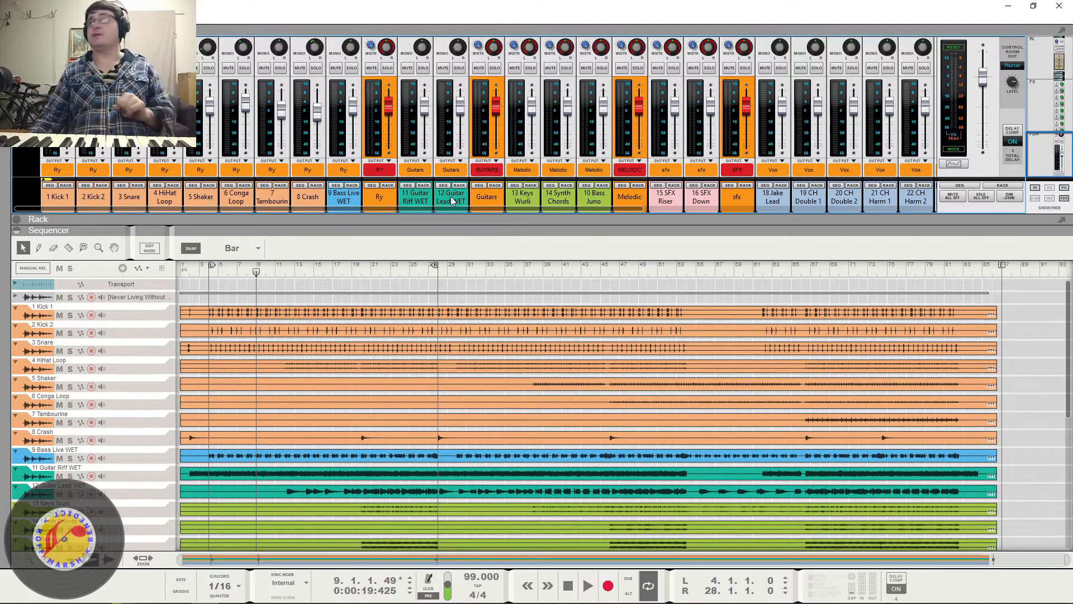
drag(513, 209, 803, 218)
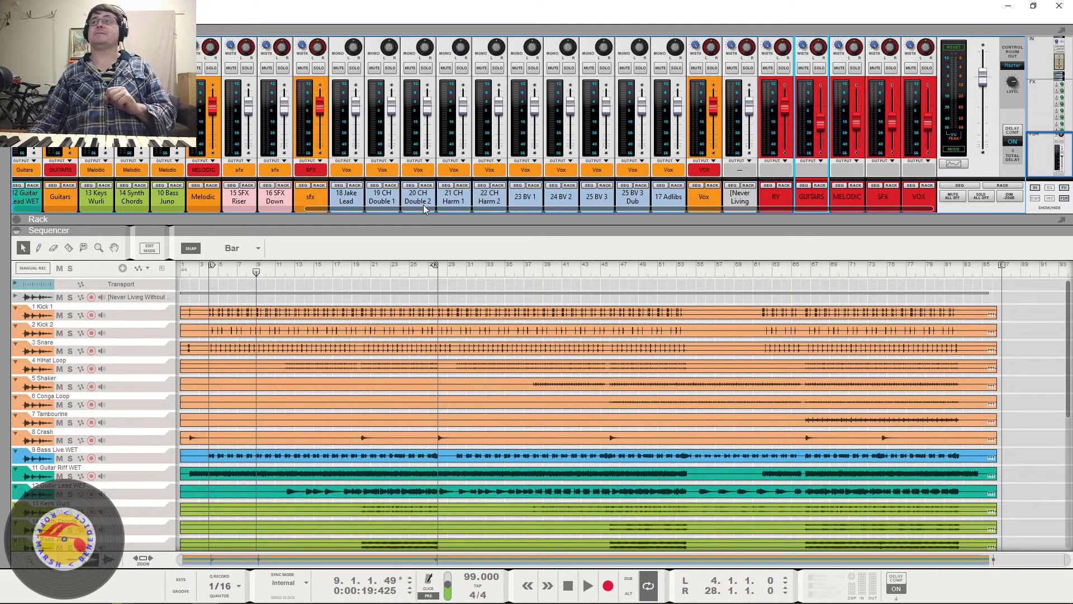
drag(424, 208, 676, 229)
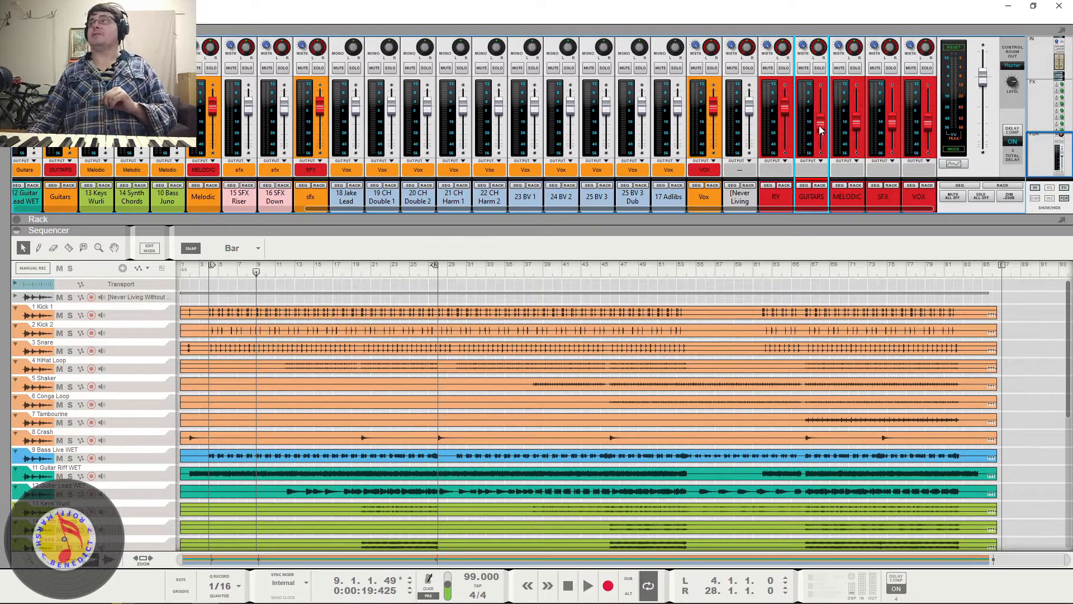
mouse_move(820, 130)
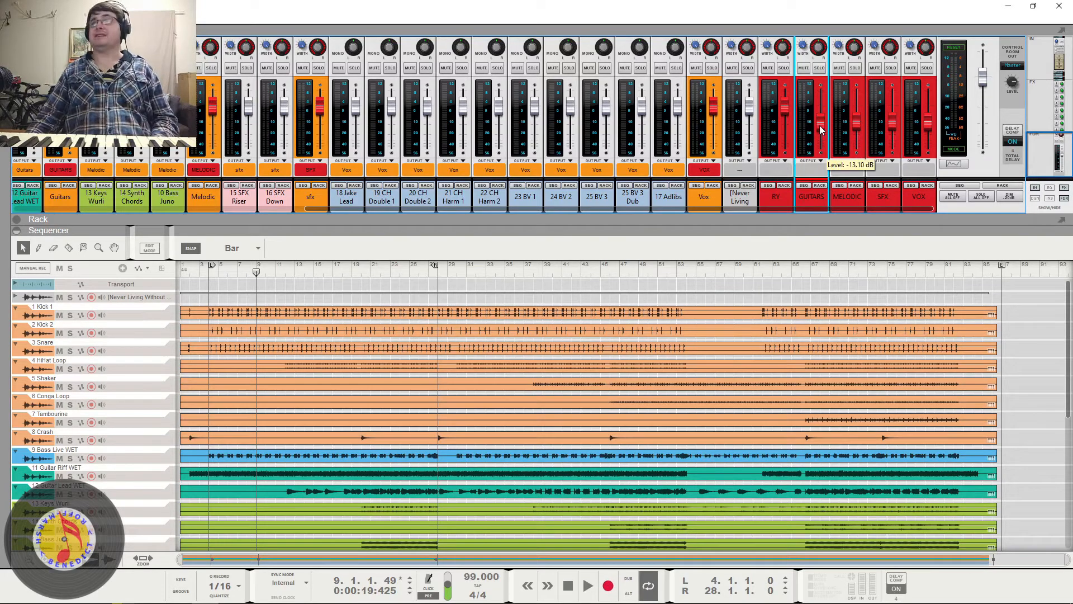
key(space)
mouse_move(820, 129)
mouse_down()
mouse_move(826, 148)
mouse_move(828, 126)
mouse_up()
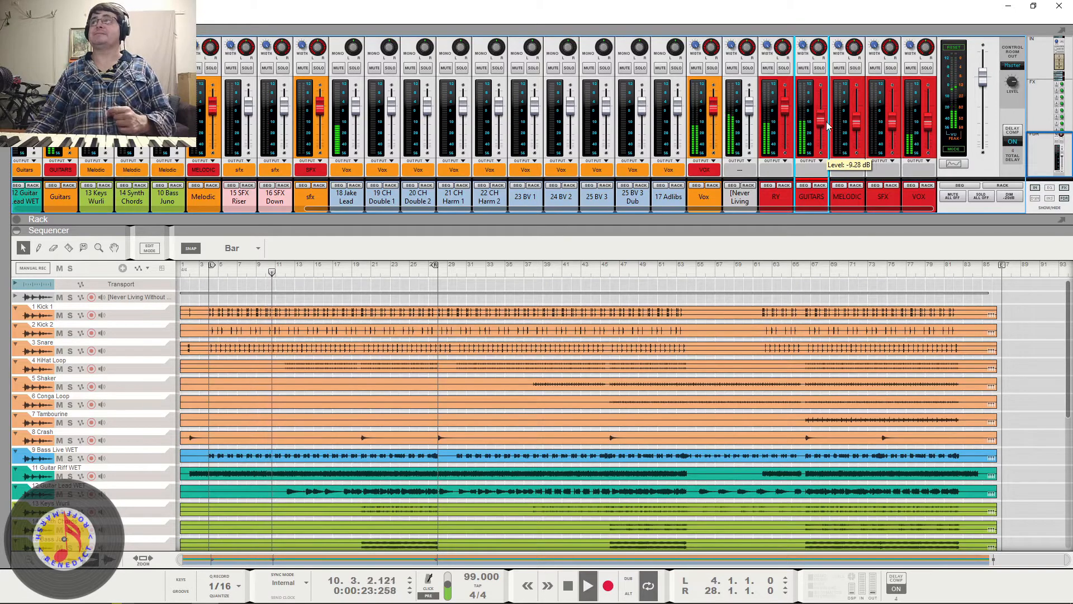
key(space)
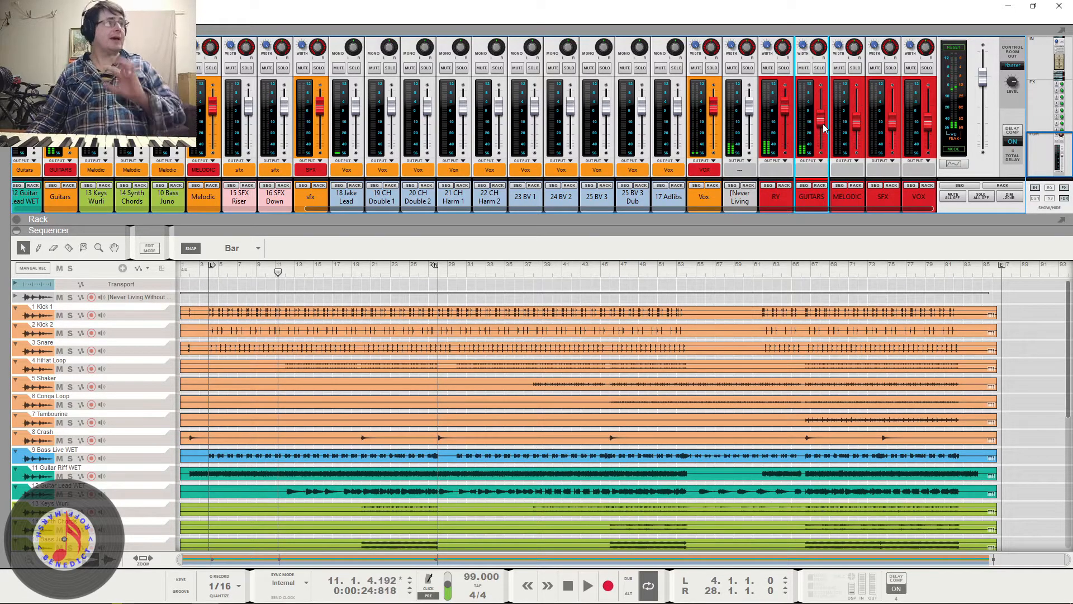
mouse_move(825, 128)
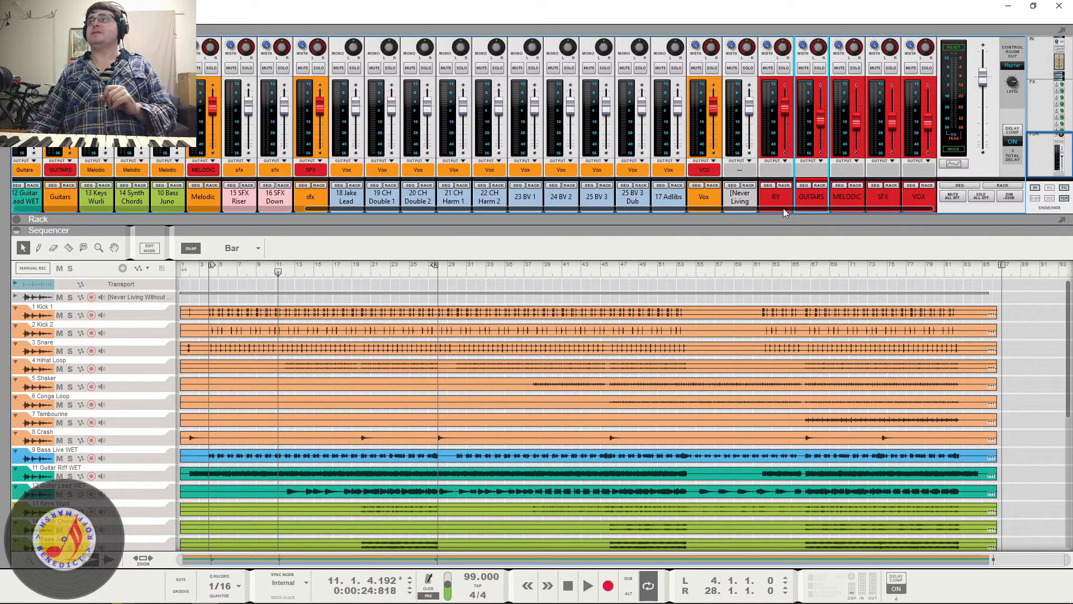
- Inspect the Guitars bus and the fader level of the 12 Guitar Lead WET channel feeding it
drag(783, 207, 553, 230)
click(402, 194)
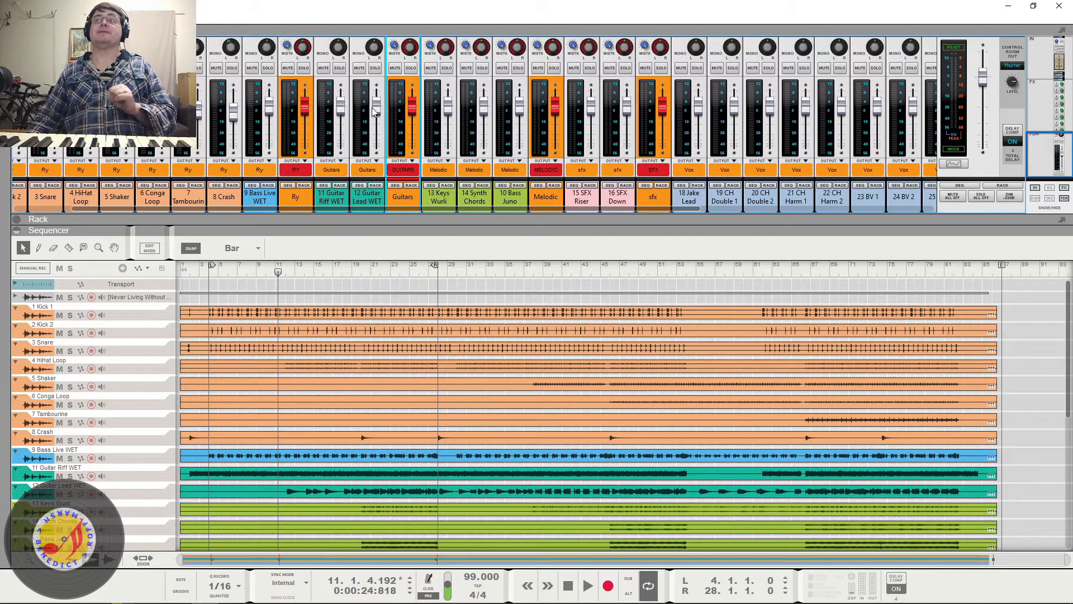
drag(374, 111, 378, 114)
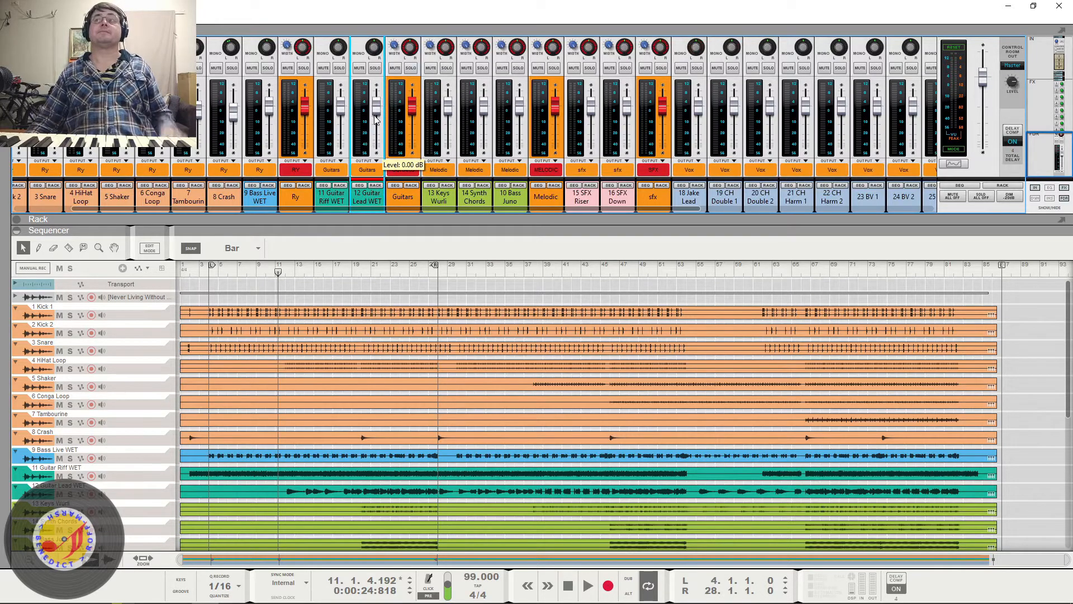
drag(576, 210, 896, 219)
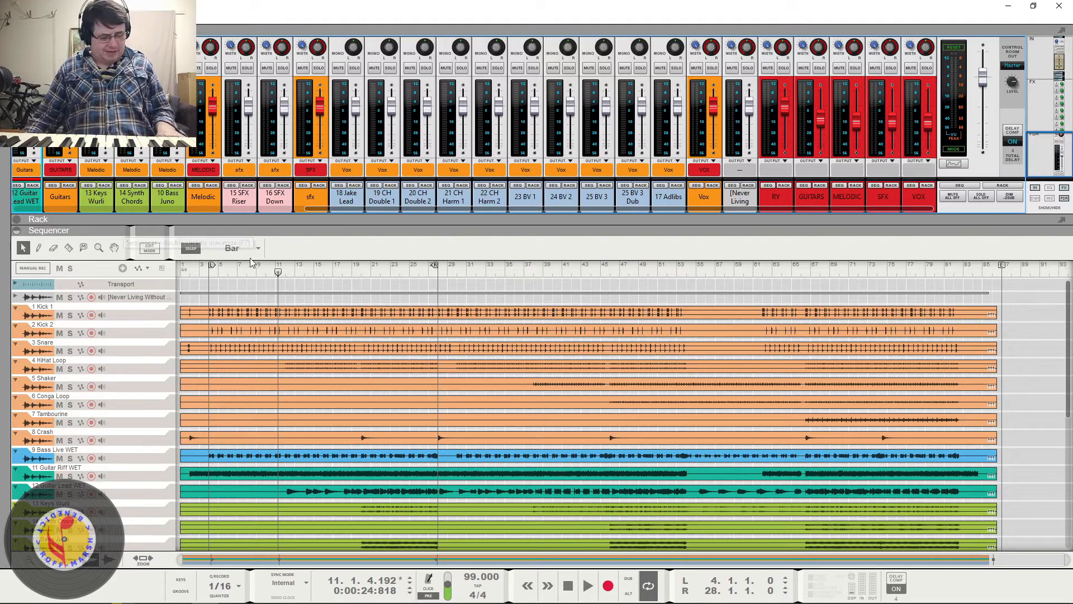
- Show the mixer full size and examine the 2 Kick 2 channel's curve in the Spectrum EQ window during playback
key(F5)
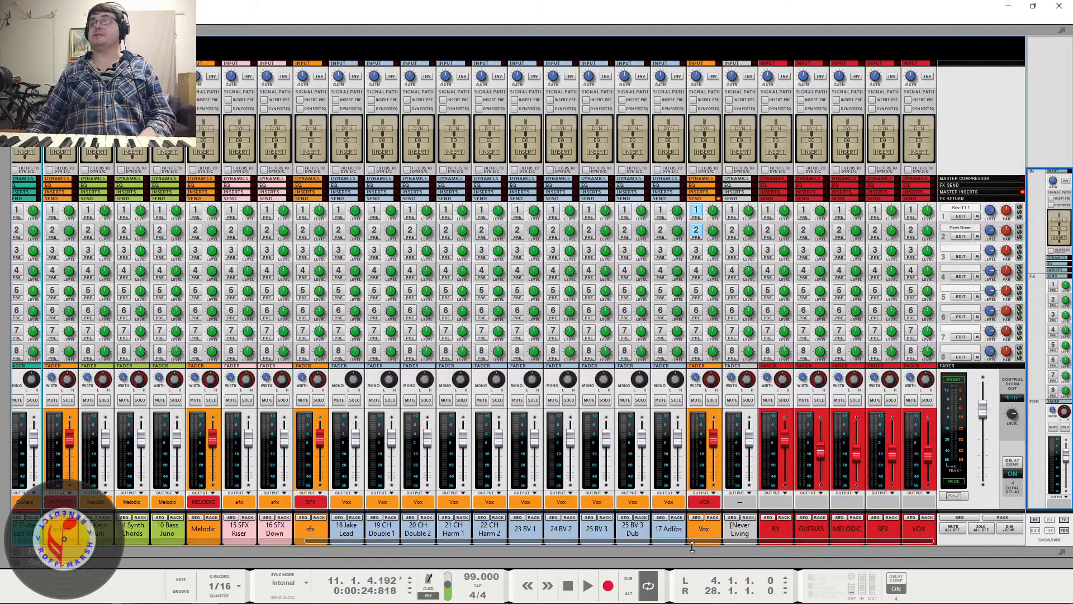
drag(700, 541, 335, 538)
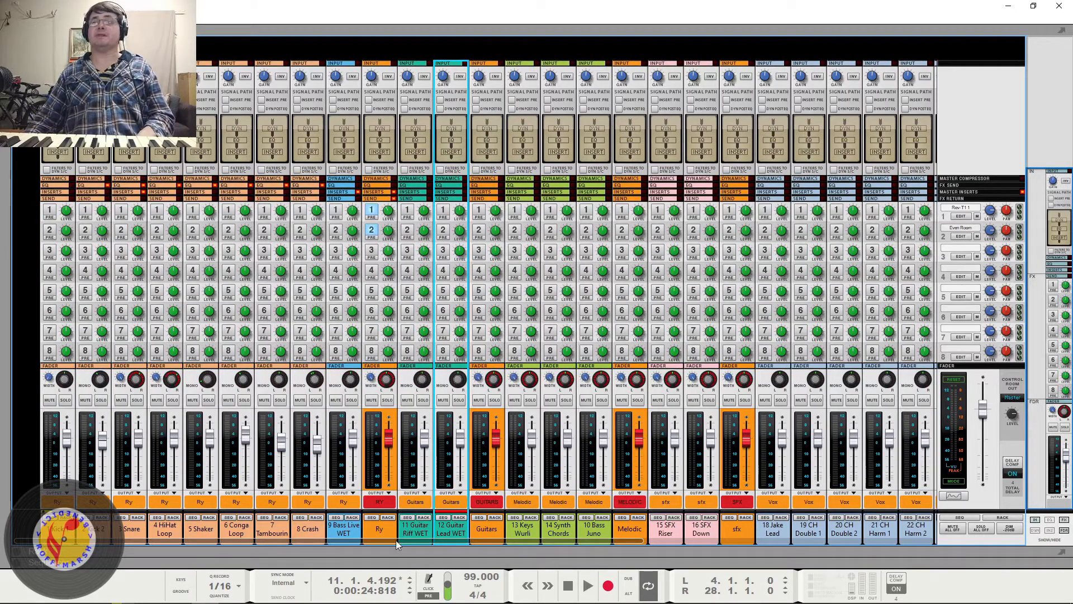
drag(405, 540, 157, 554)
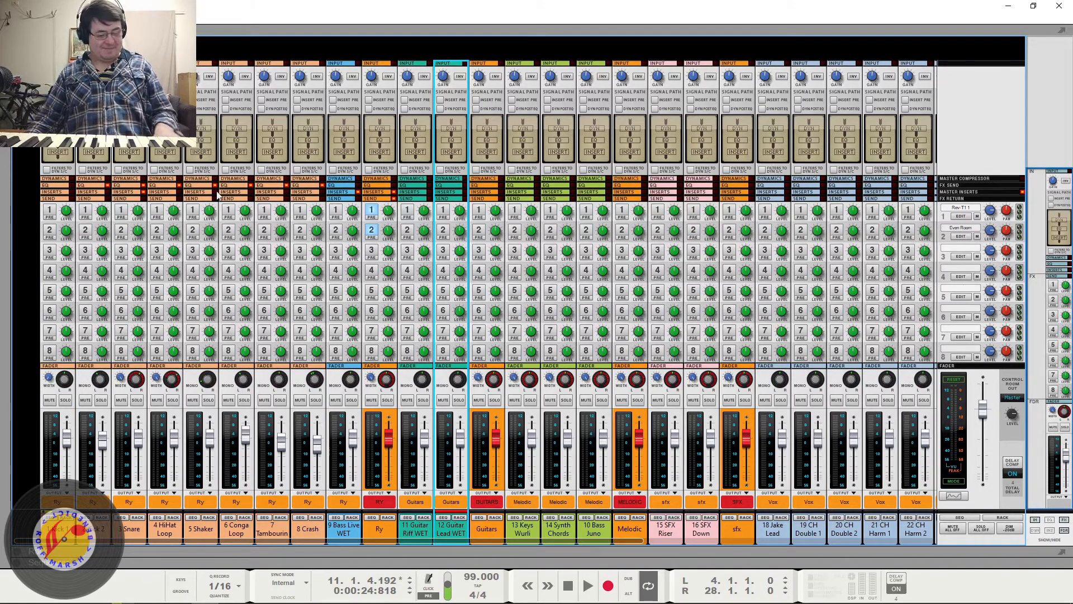
key(F2)
drag(472, 278, 591, 80)
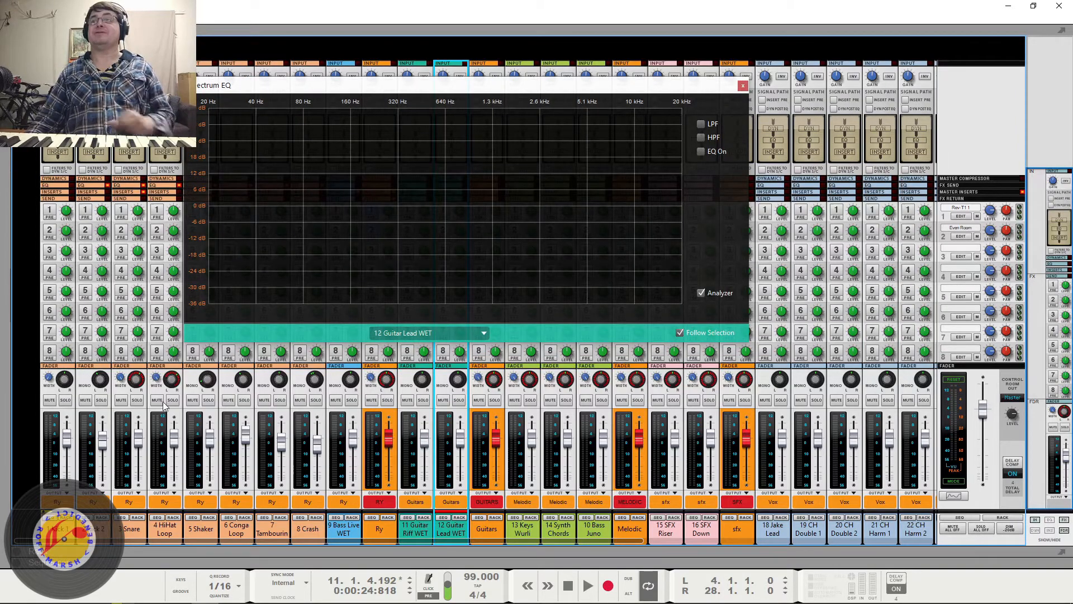
click(89, 529)
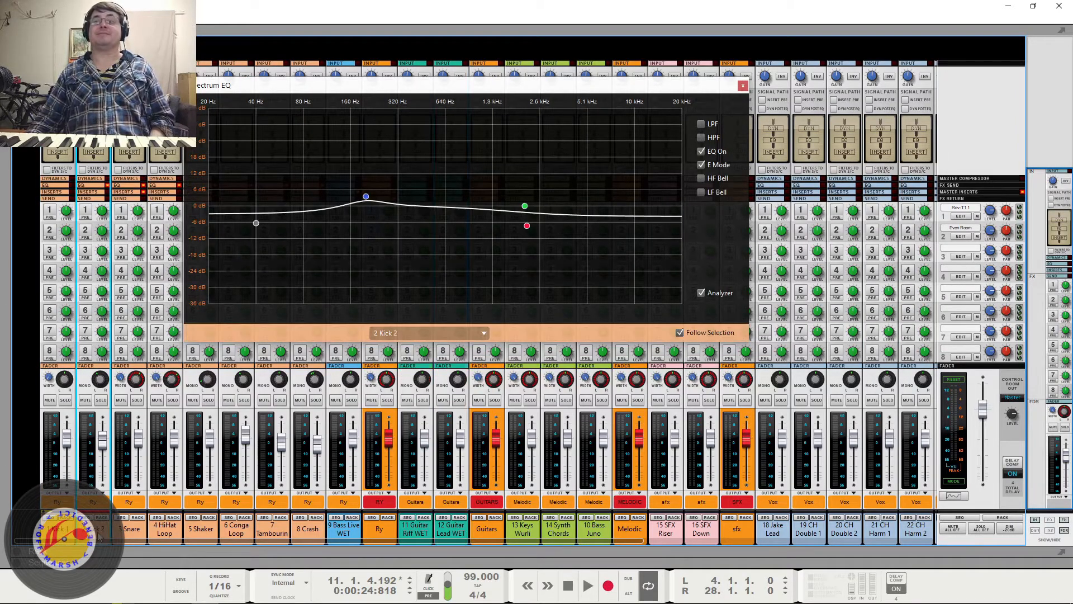
key(space)
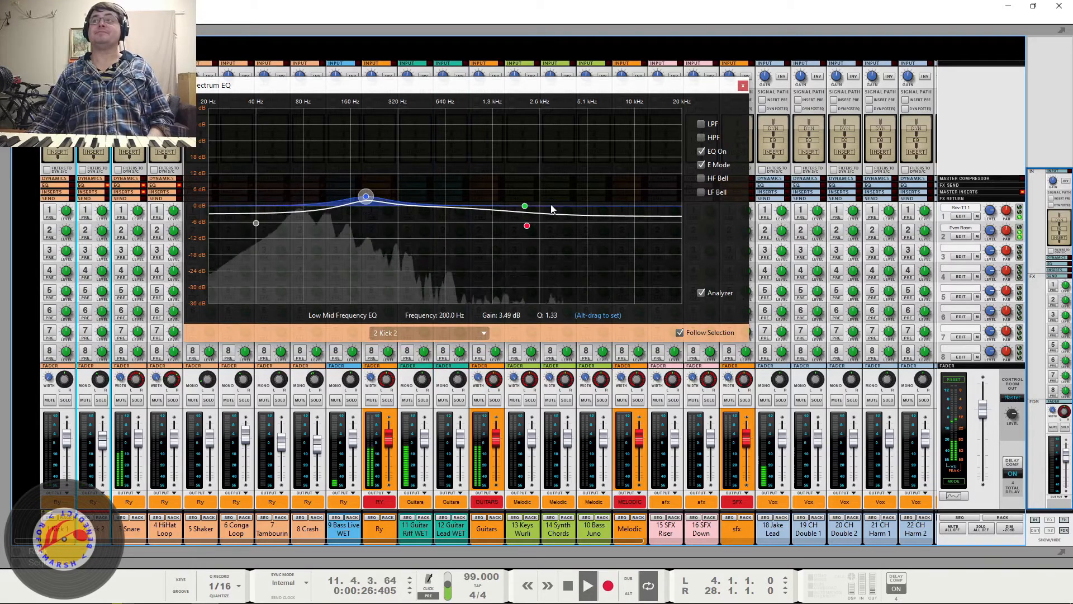
click(743, 85)
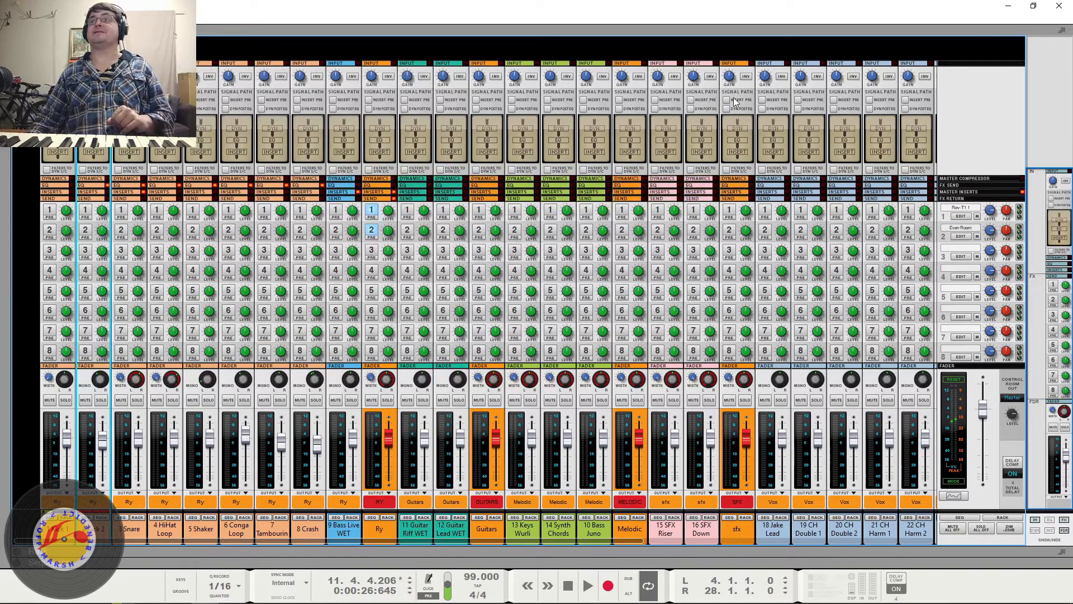
- Show the channel strips' EQ section, hide it again, and view the red buses at the mixer's end
click(96, 188)
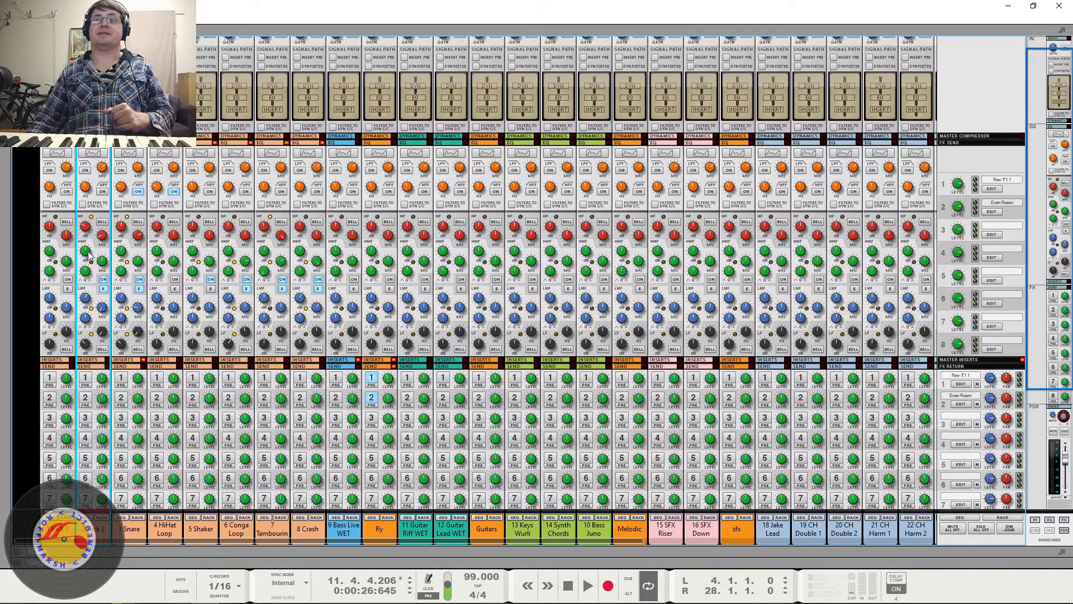
click(94, 145)
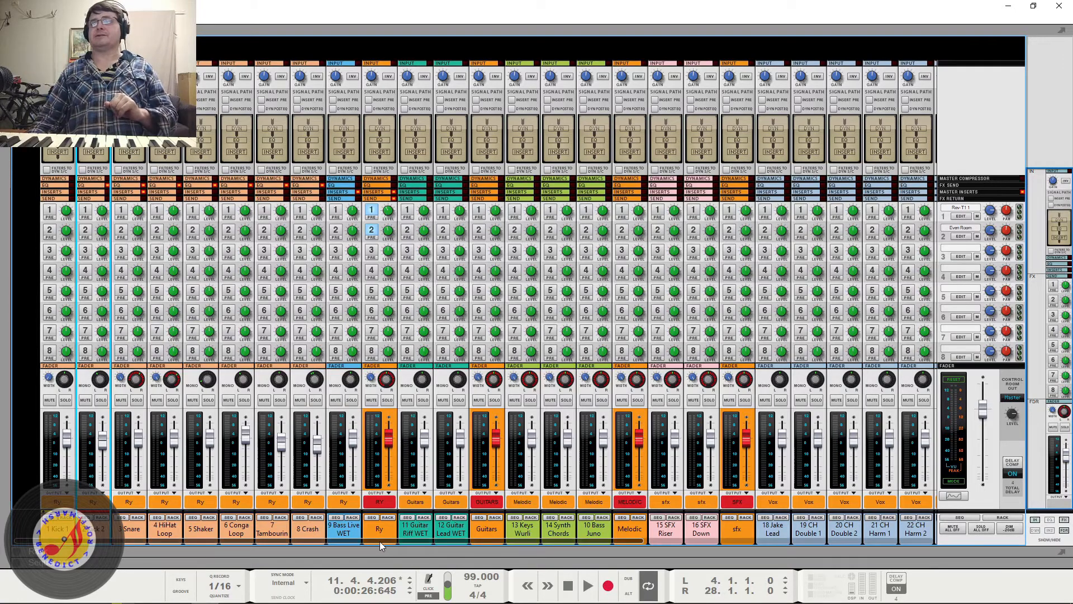
drag(378, 541, 781, 544)
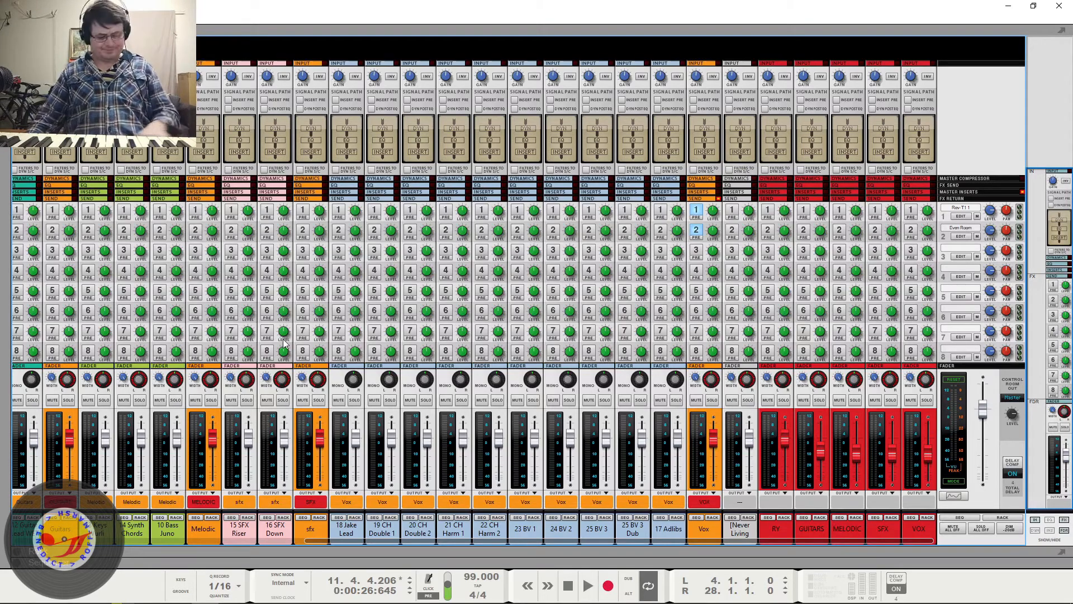
- Switch to the rack and examine the master section, the audio tracks and their insert effect devices
key(F6)
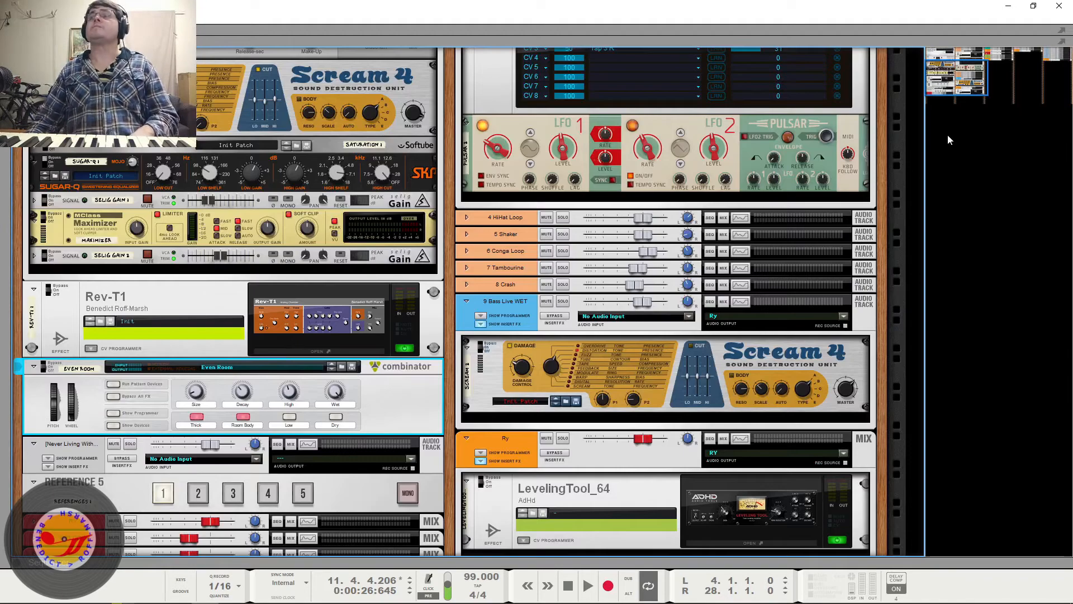
click(969, 83)
drag(968, 82, 935, 60)
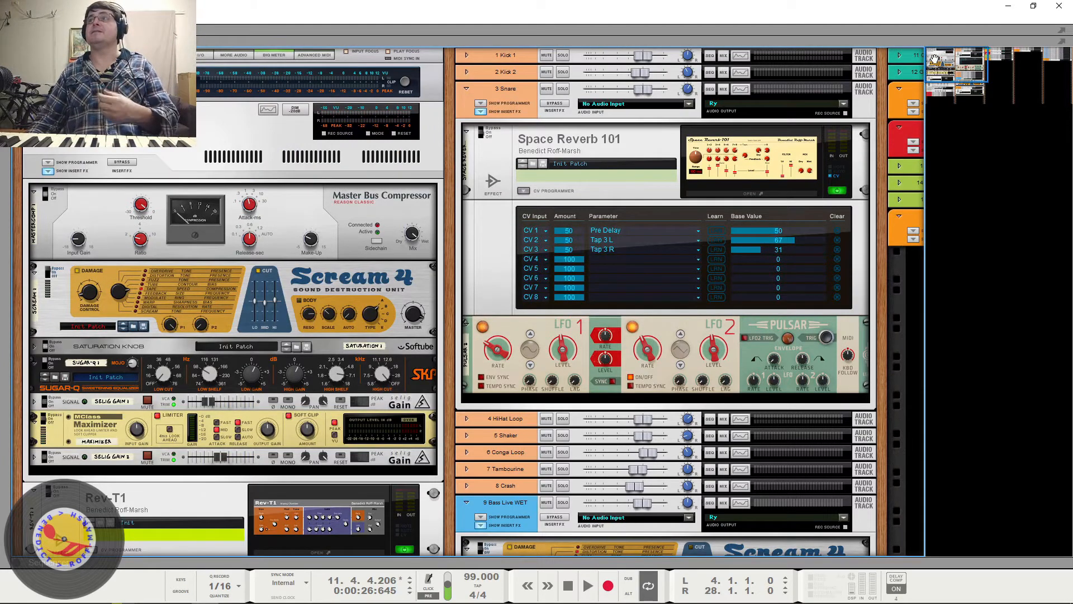
scroll(601, 241, down, 3)
scroll(600, 241, down, 4)
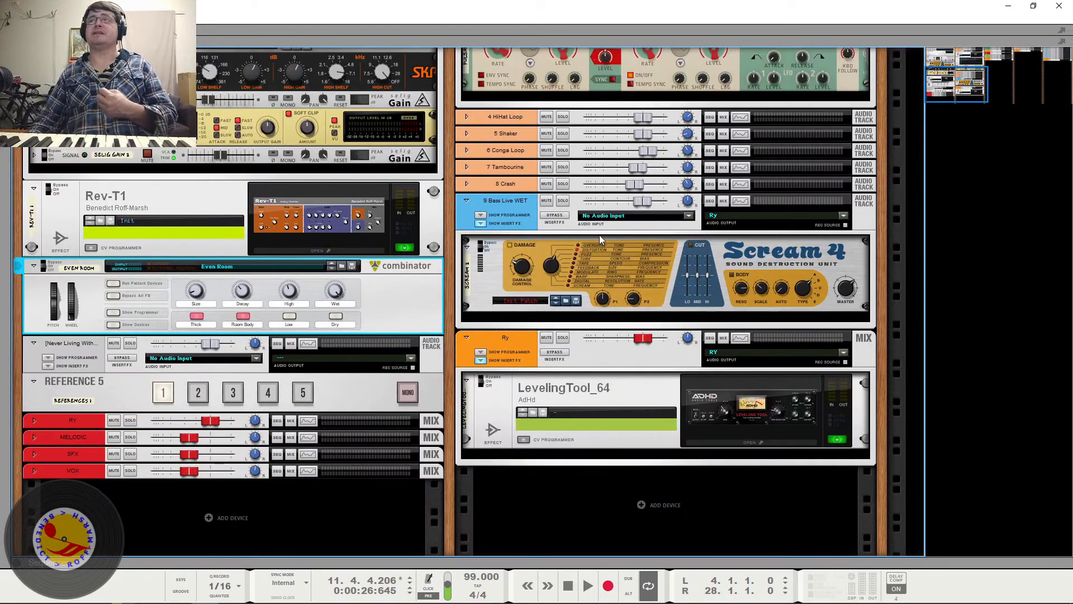
scroll(599, 234, down, 1)
scroll(585, 250, up, 5)
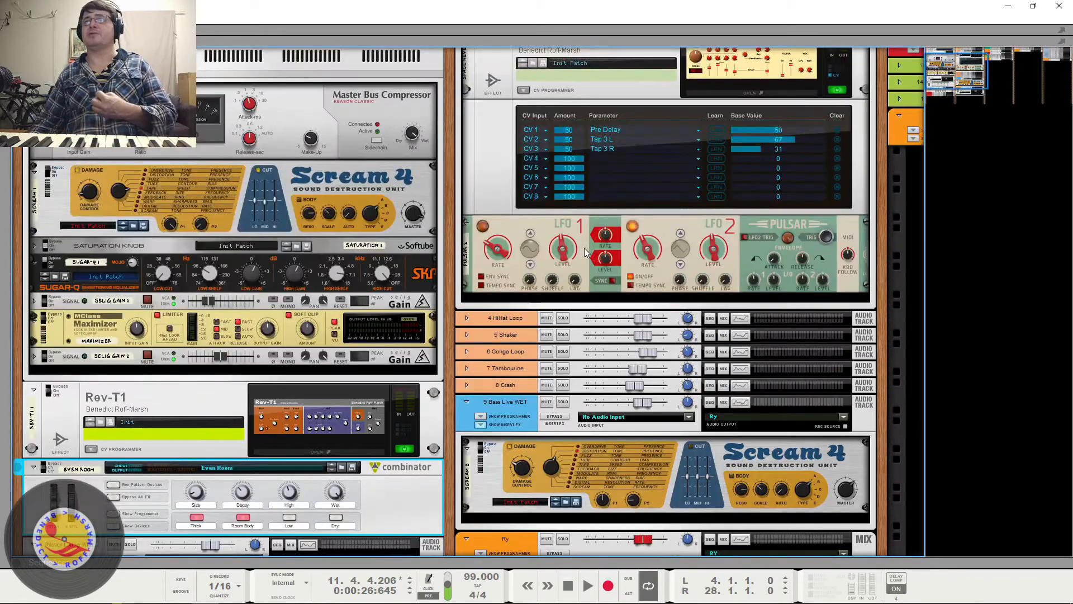
scroll(585, 251, up, 2)
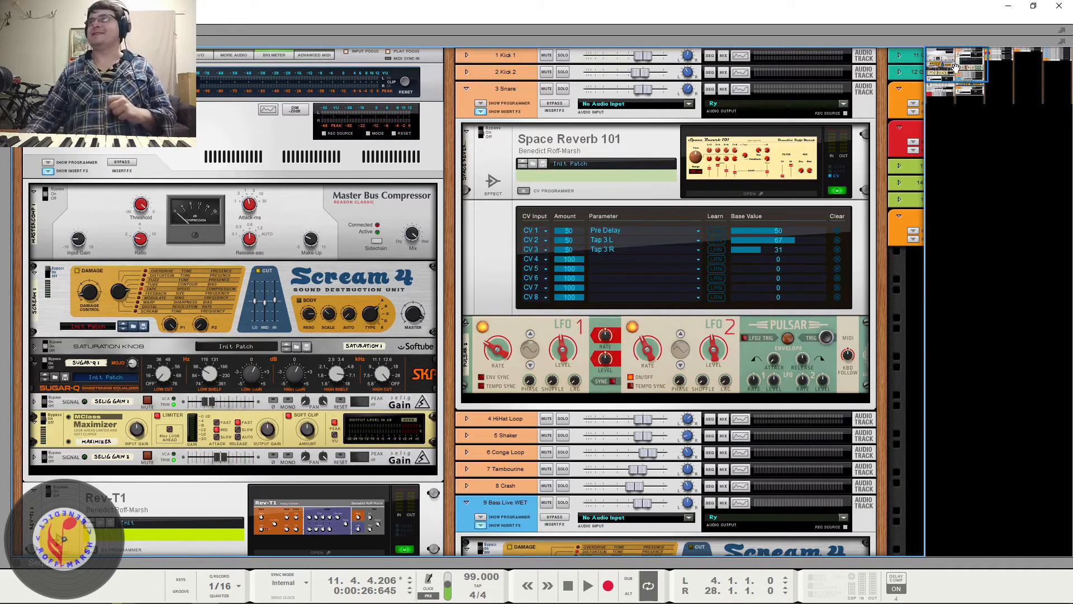
- Inspect the Guitars bus and the Ry bus with its LevelingTool_64 insert in the rack columns
drag(956, 67, 950, 32)
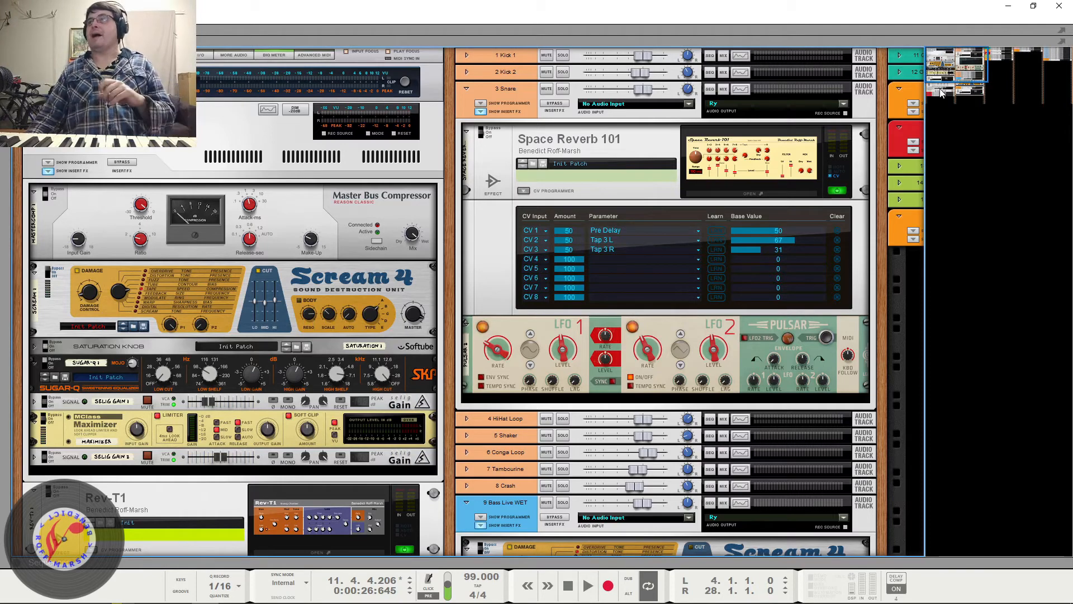
drag(942, 92, 985, 44)
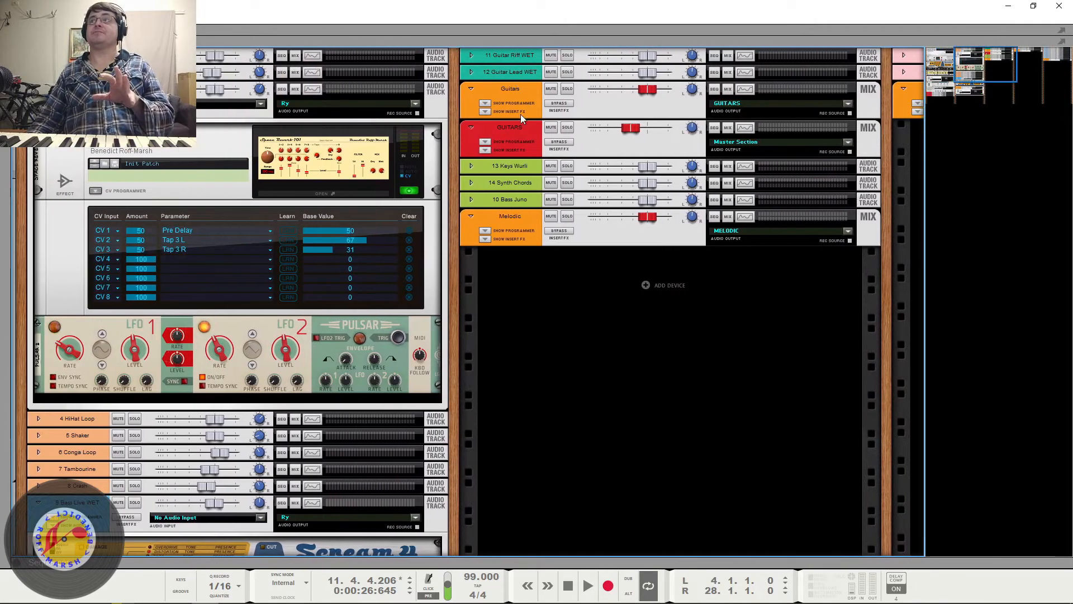
click(512, 89)
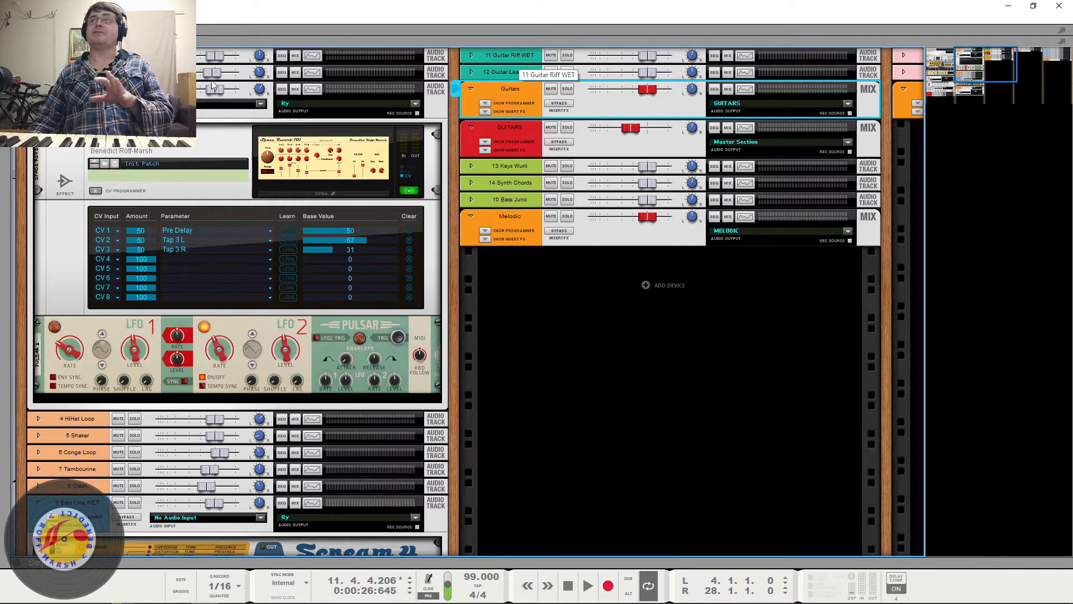
scroll(211, 89, down, 5)
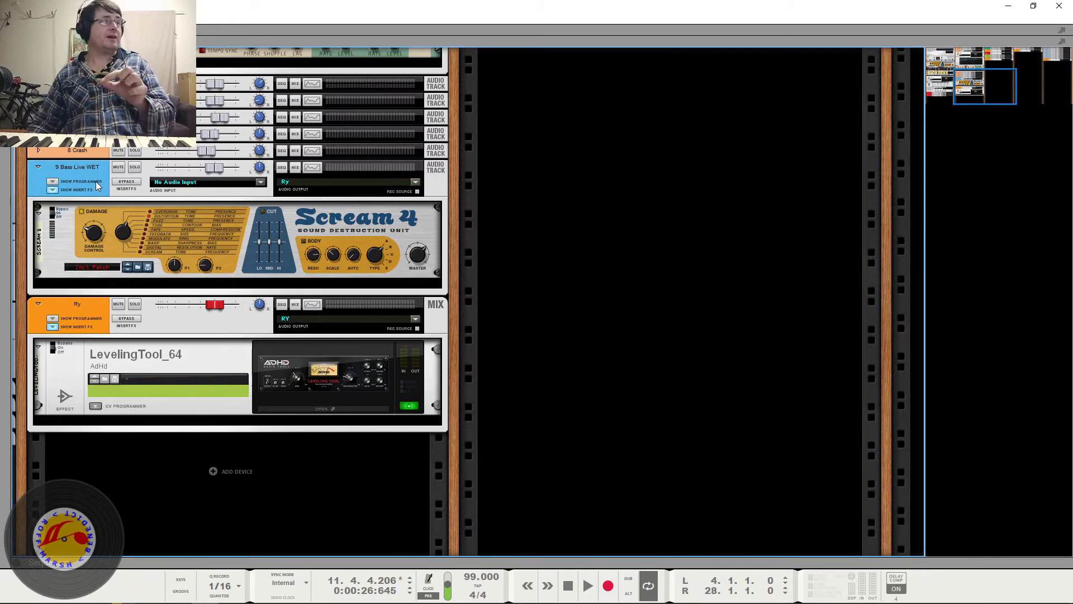
click(97, 309)
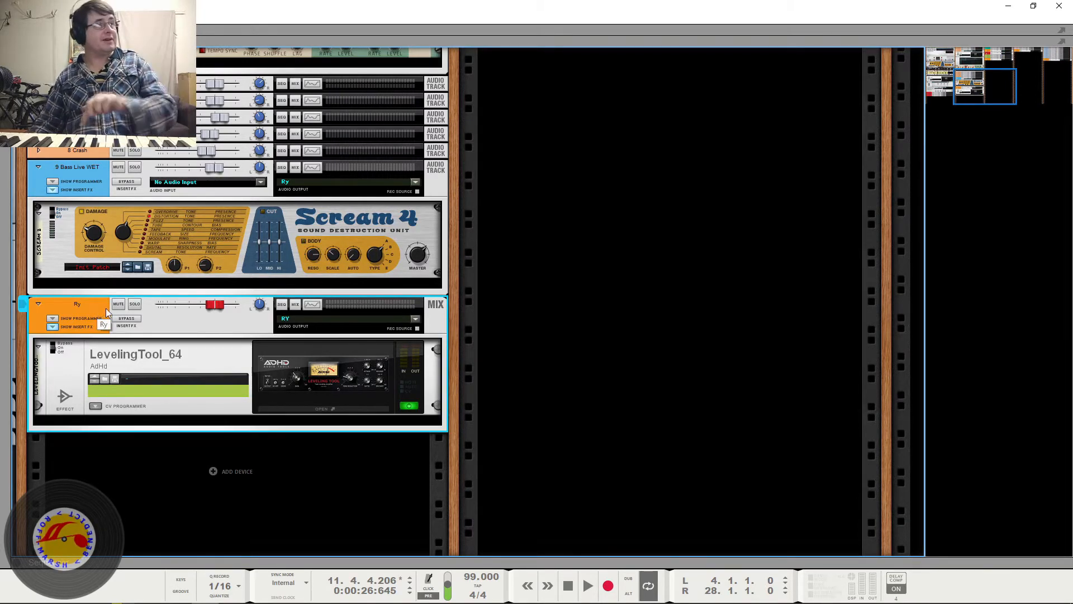
drag(22, 400, 547, 334)
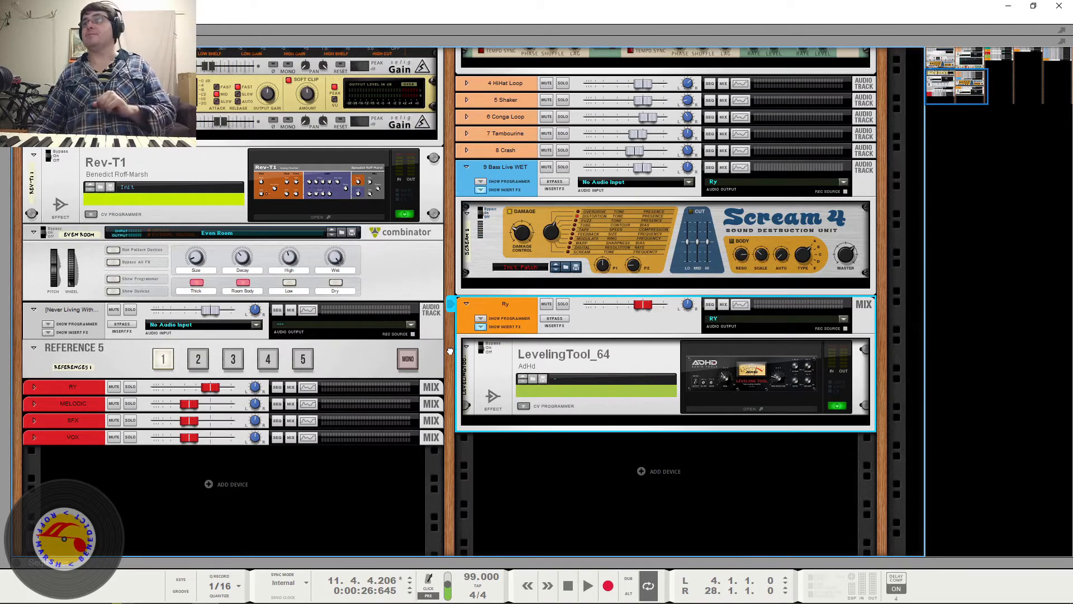
- Move the red GUITARS bus device into the master section's rack column, between the RY and MELODIC buses
drag(450, 351, 143, 366)
drag(977, 85, 1006, 66)
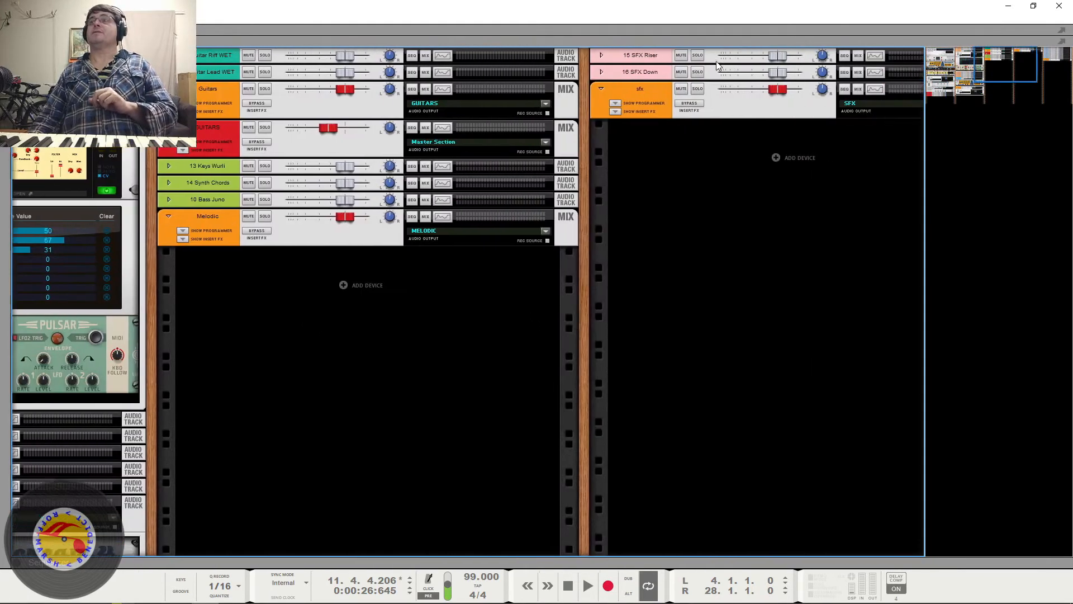
drag(718, 66, 616, 66)
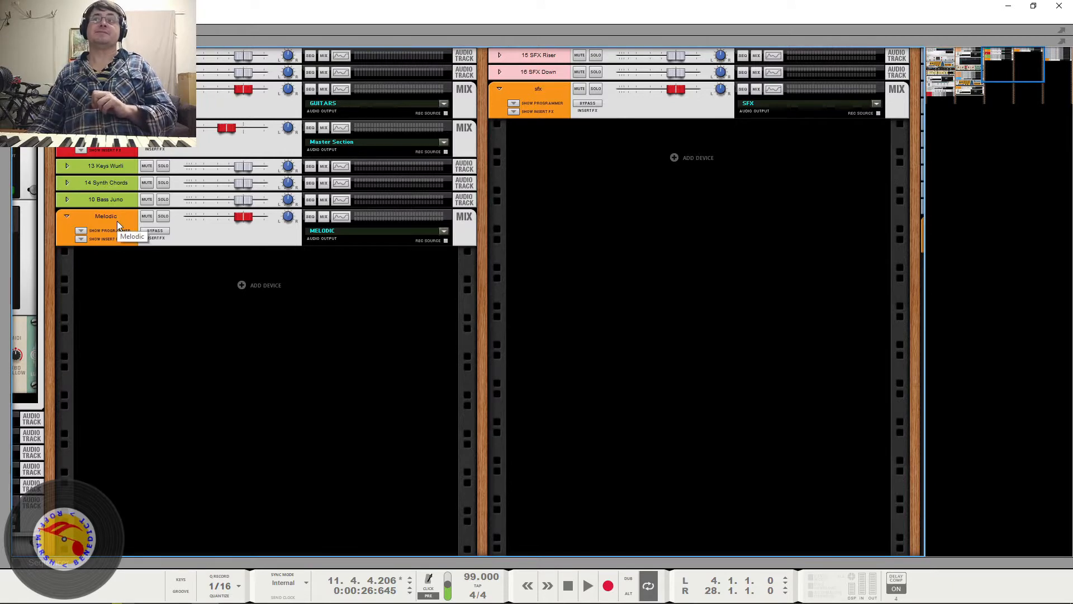
mouse_move(116, 220)
mouse_down()
mouse_move(111, 550)
mouse_move(26, 525)
mouse_move(87, 459)
mouse_up()
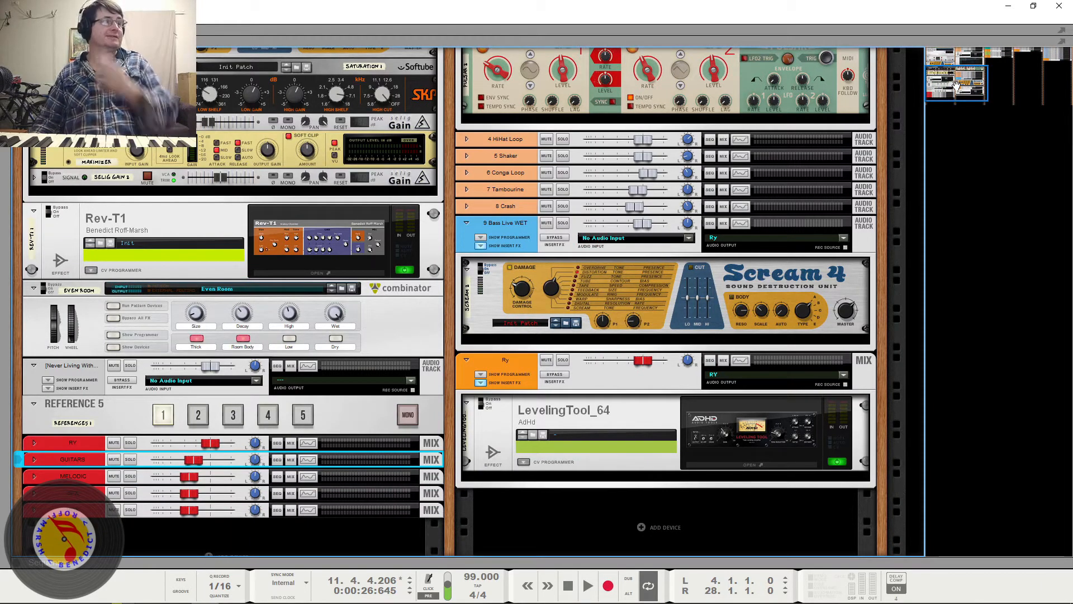
- Show the insert FX sections of the orange Vox and sfx bus devices in the rack
drag(957, 85, 1021, 43)
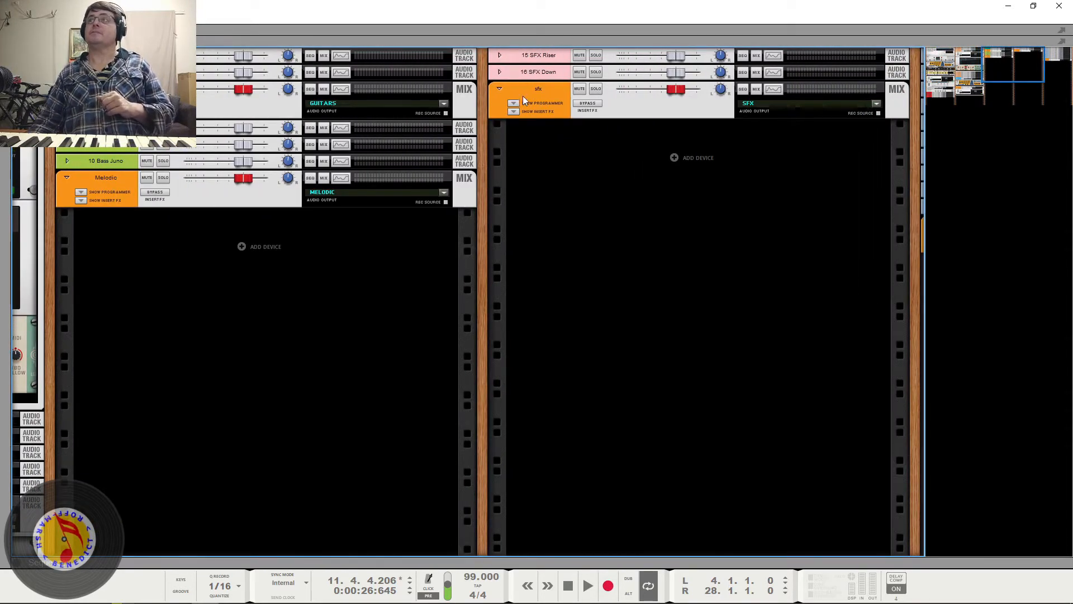
drag(1002, 62, 1032, 62)
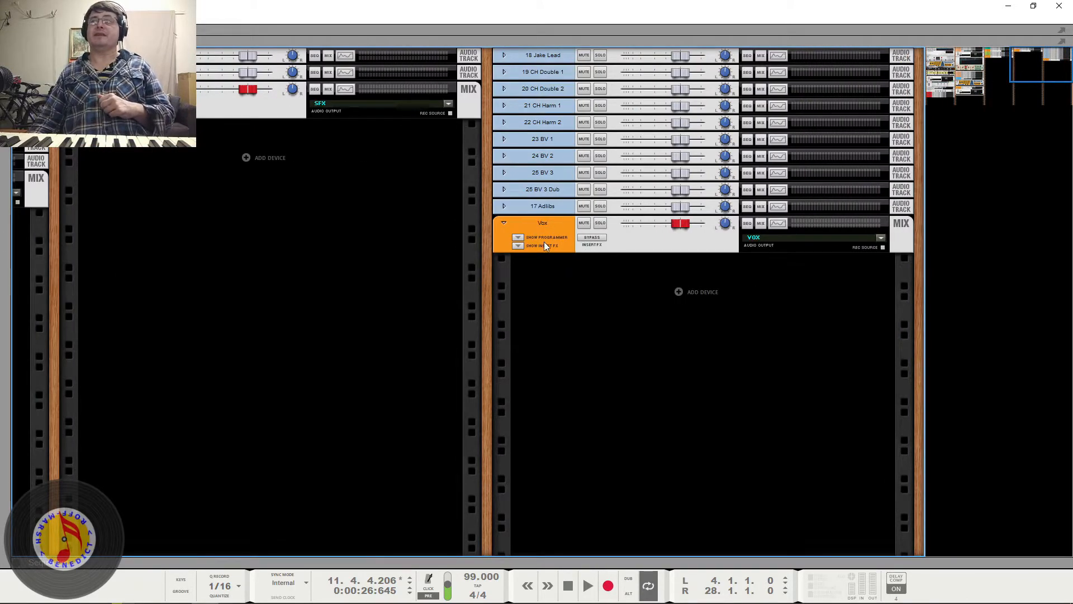
mouse_move(1029, 61)
mouse_down()
mouse_move(1014, 61)
mouse_move(1029, 61)
mouse_up()
click(517, 245)
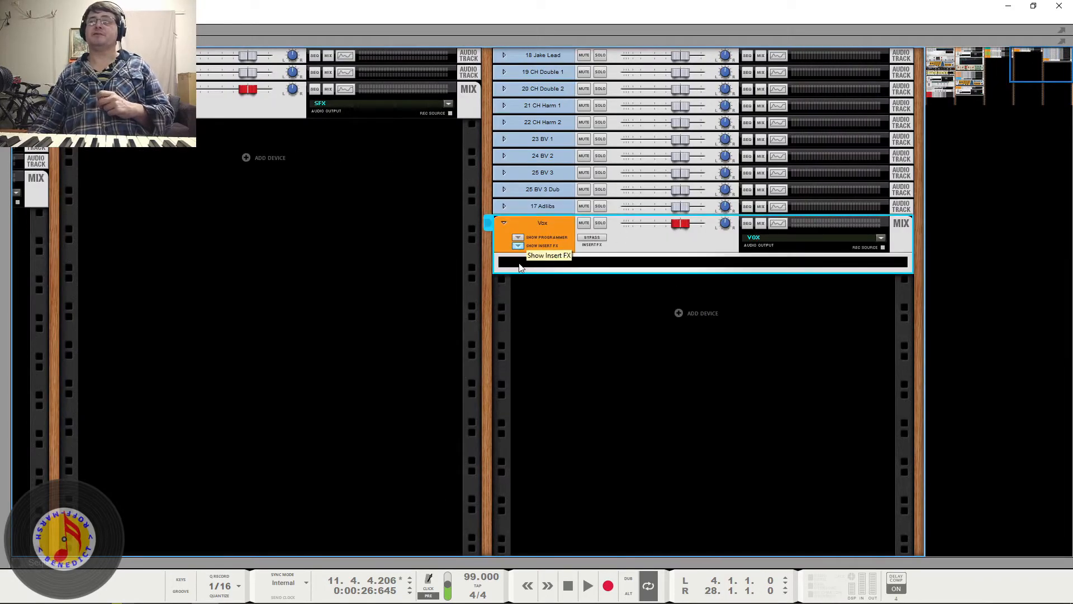
right_click(520, 267)
mouse_move(578, 347)
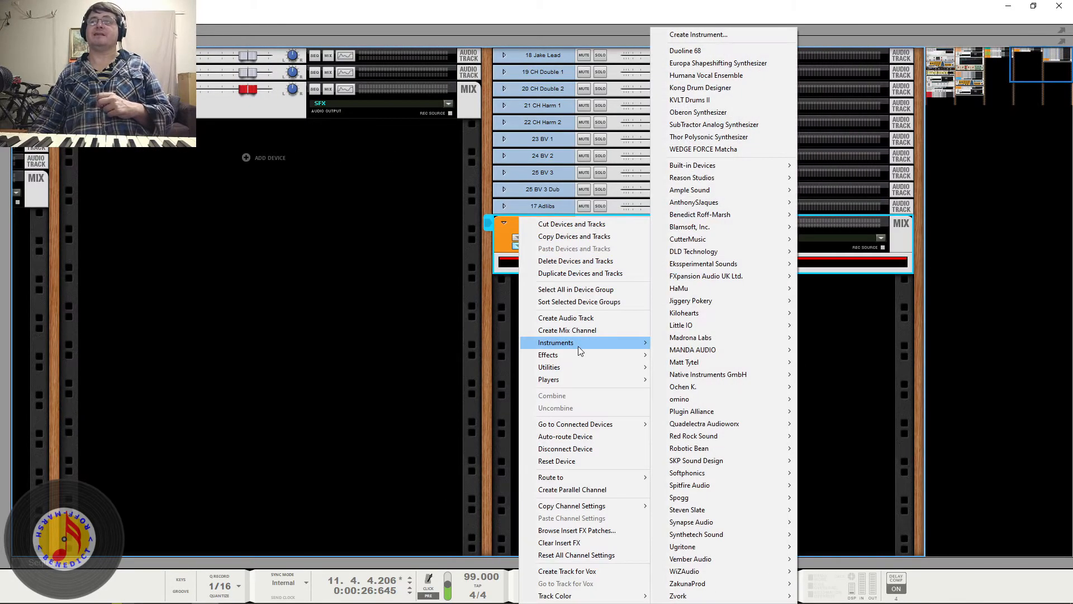
click(262, 210)
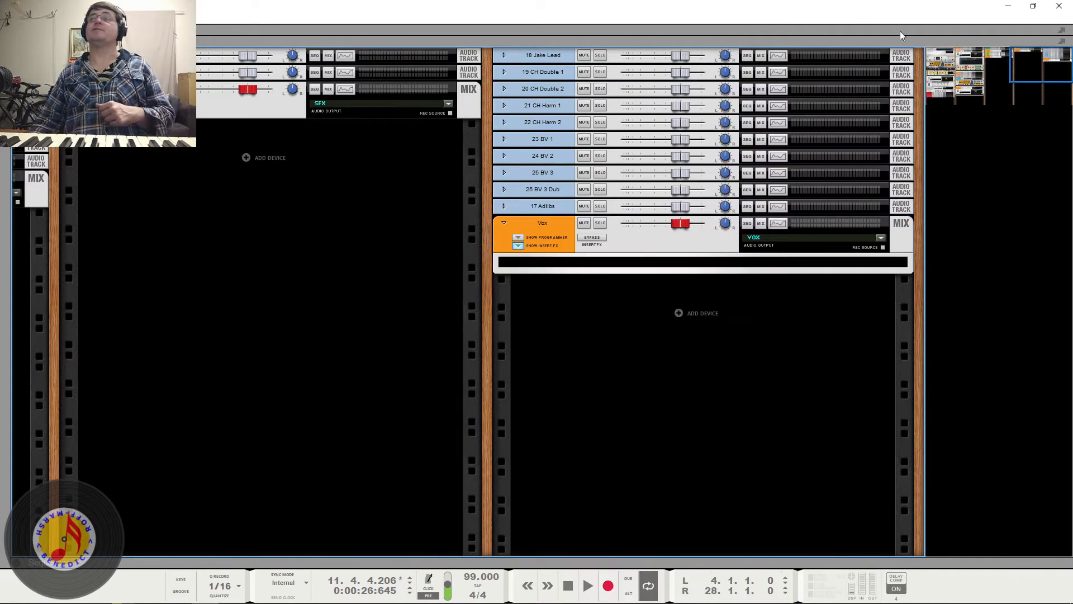
click(85, 112)
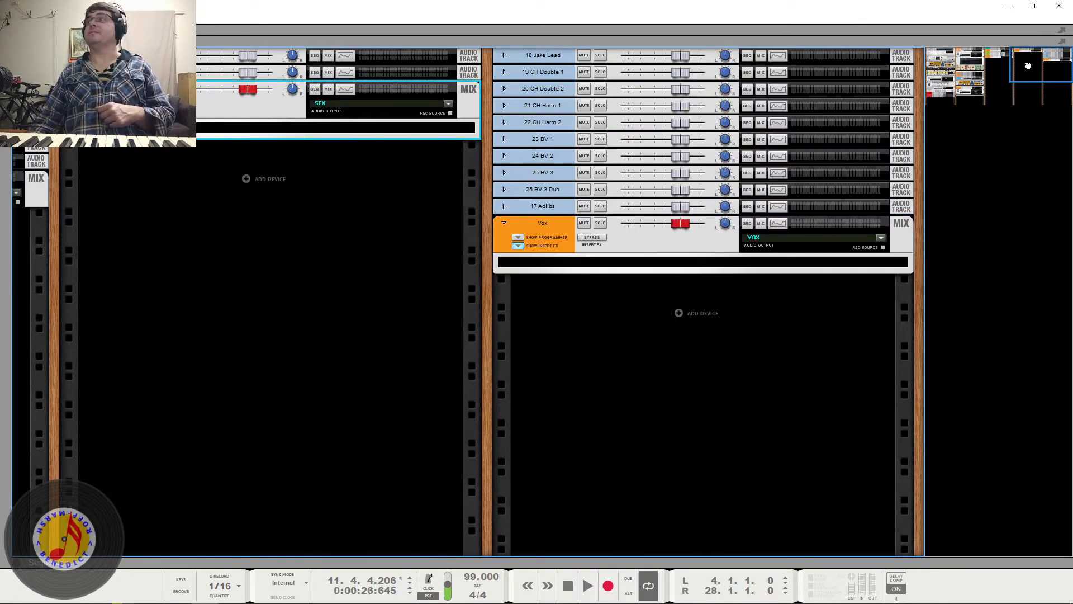
- Play the song through the Reference 5 device and switch its input from 1 to 2 during playback
drag(1027, 65, 966, 67)
scroll(829, 115, right, 1)
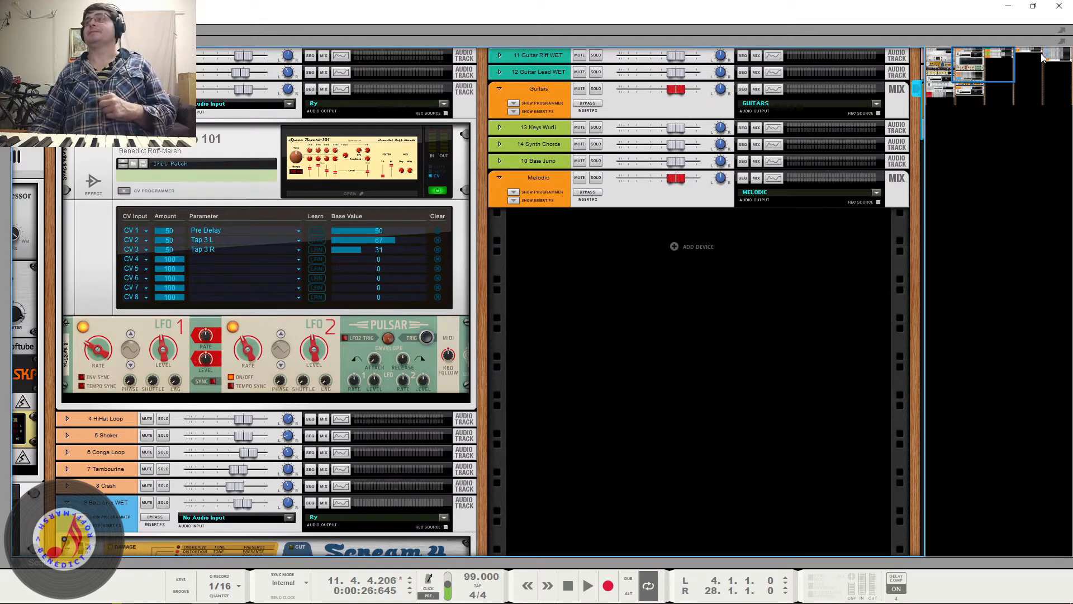
drag(996, 68, 964, 80)
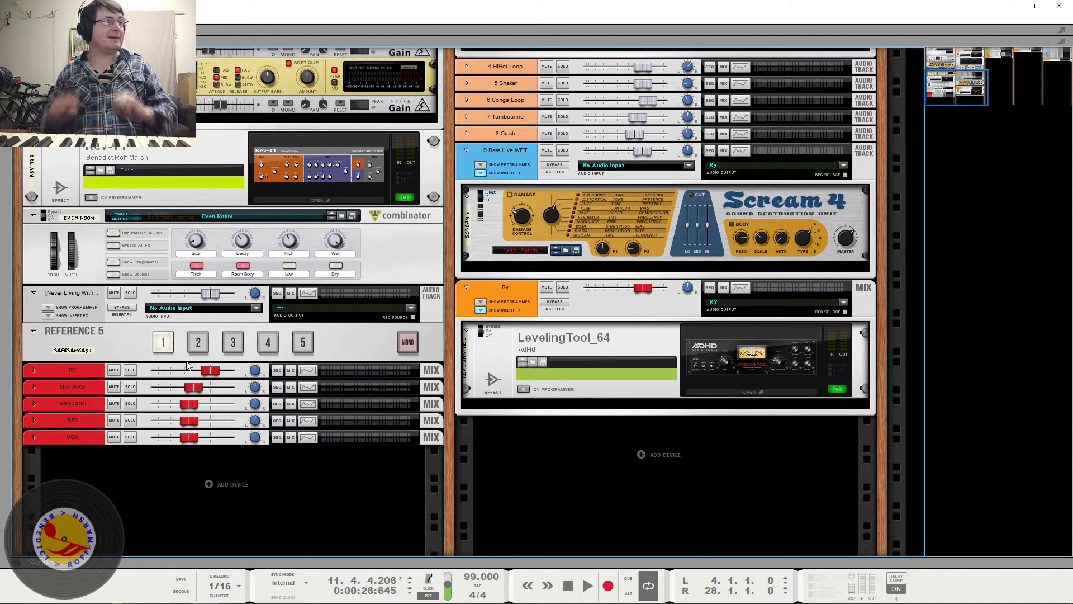
click(163, 342)
key(space)
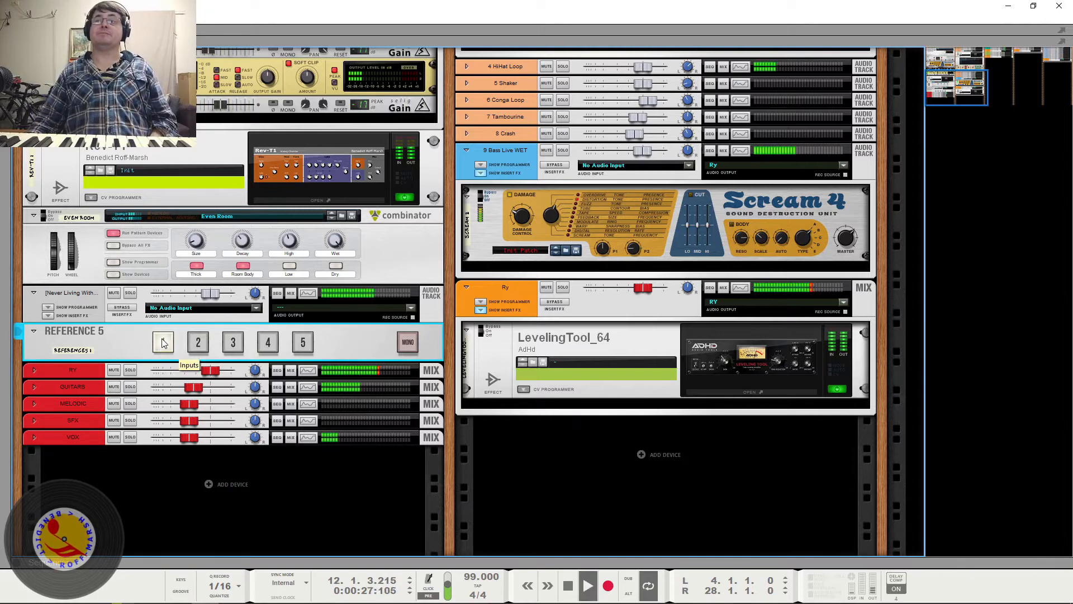
click(198, 343)
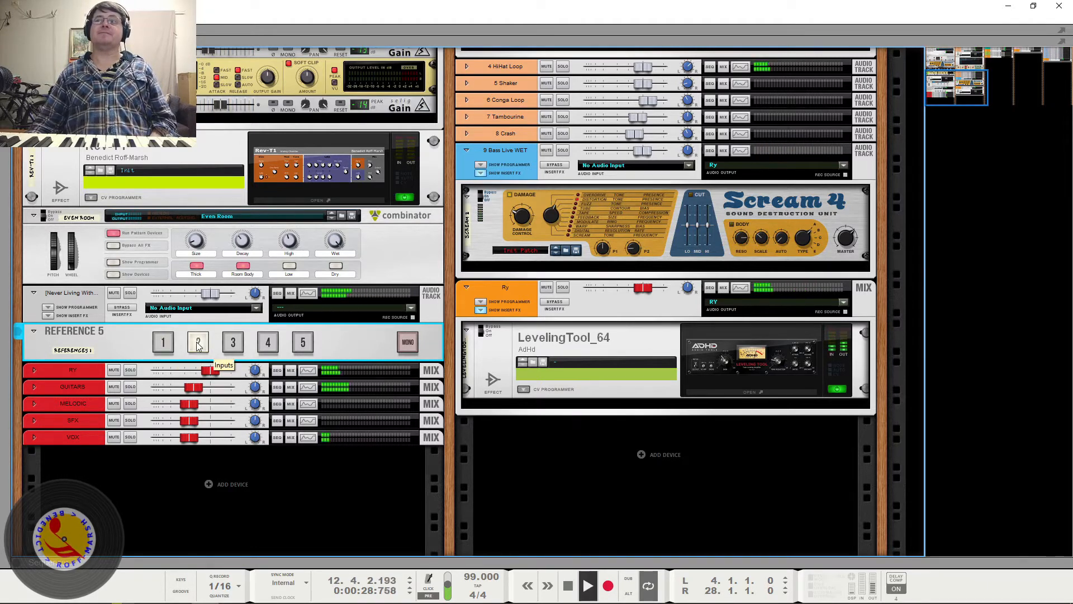
key(space)
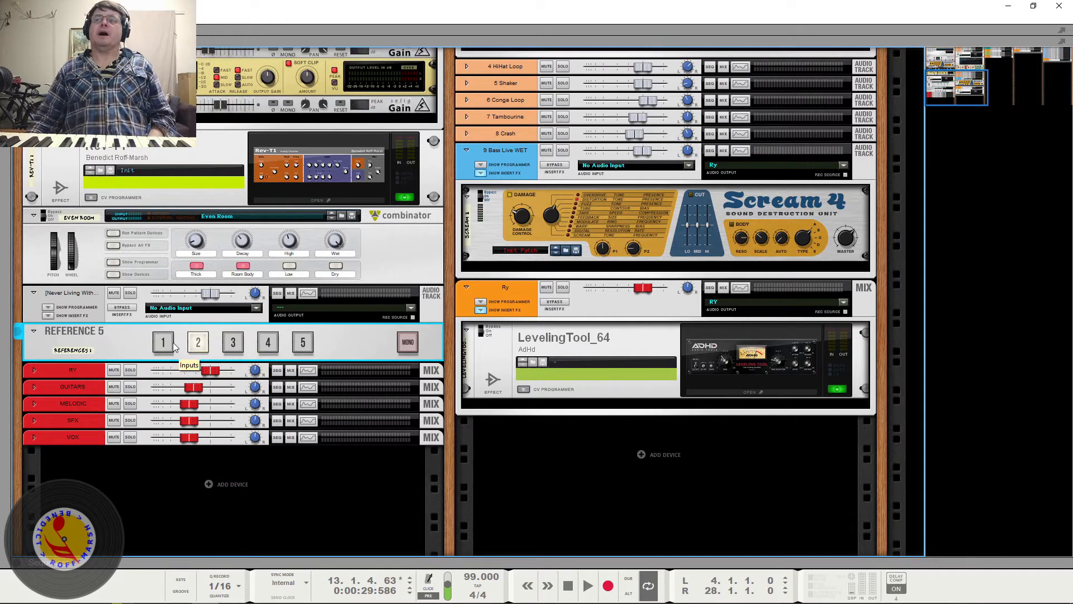
- Examine the cabling on the rack's rear between the control room output, the Reference 5 device and the reference track
click(174, 347)
key(Tab)
scroll(280, 387, up, 8)
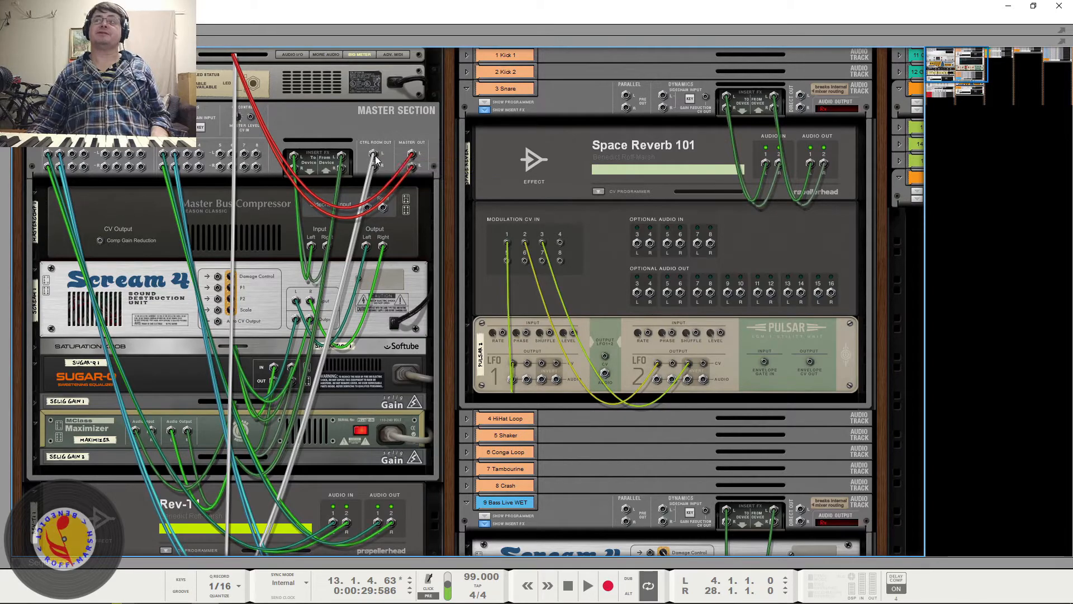
scroll(378, 158, down, 10)
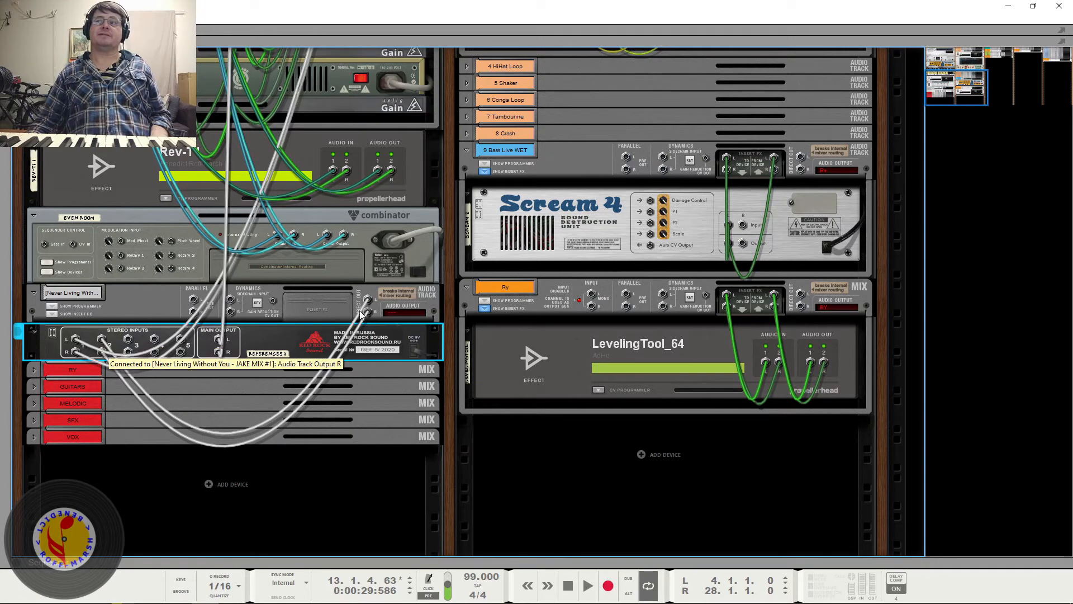
click(171, 300)
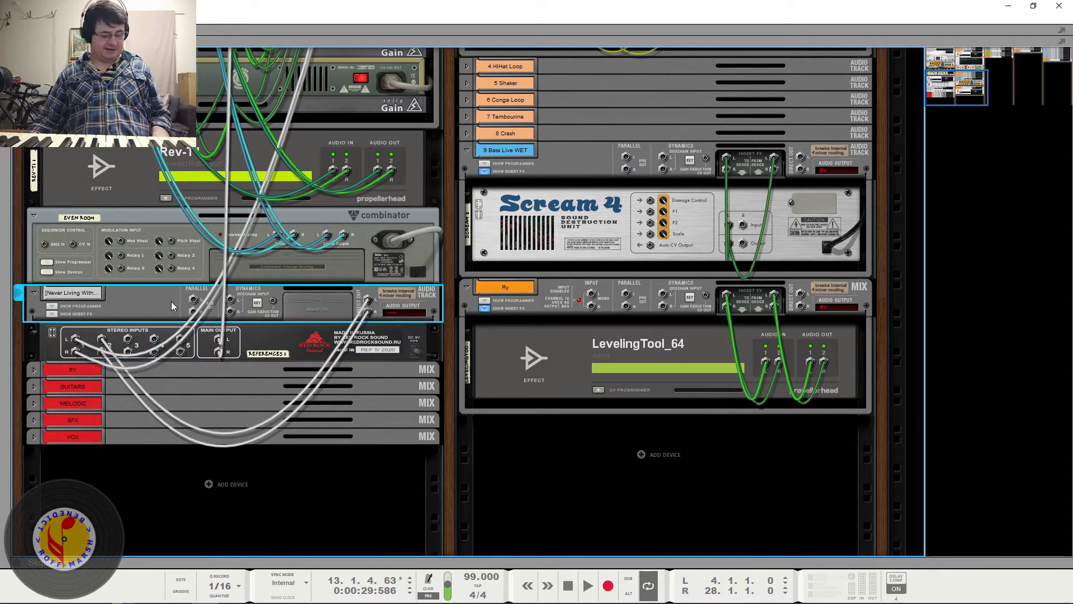
key(Tab)
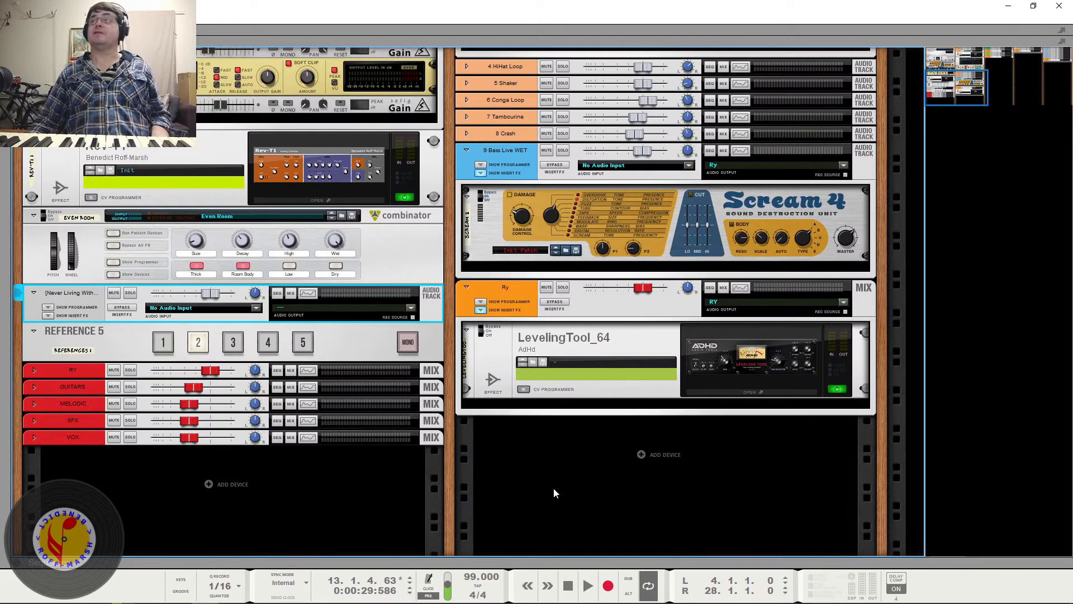
- View the reference channel beside the red buses in the mixer, and recheck the Reference 5 wiring and the master column's devices
key(F5)
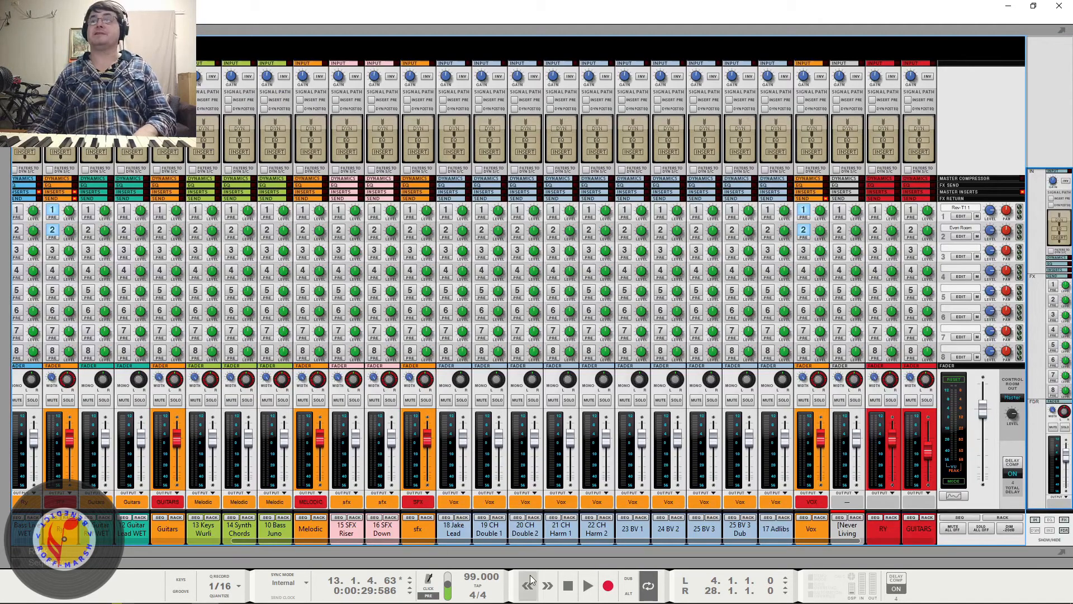
drag(632, 541, 739, 542)
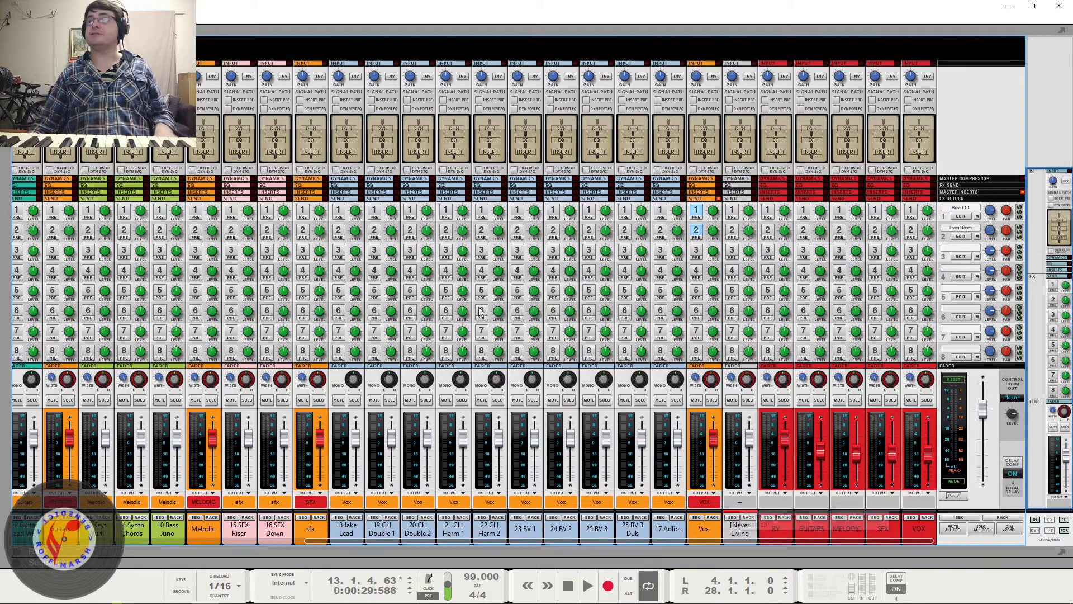
key(F6)
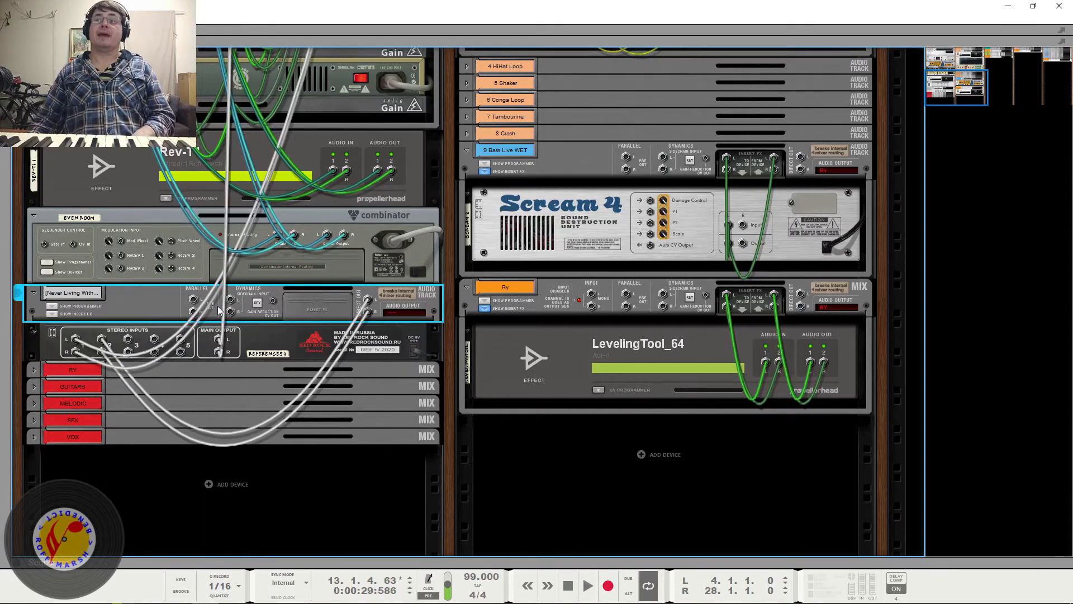
scroll(219, 304, up, 6)
scroll(127, 438, down, 6)
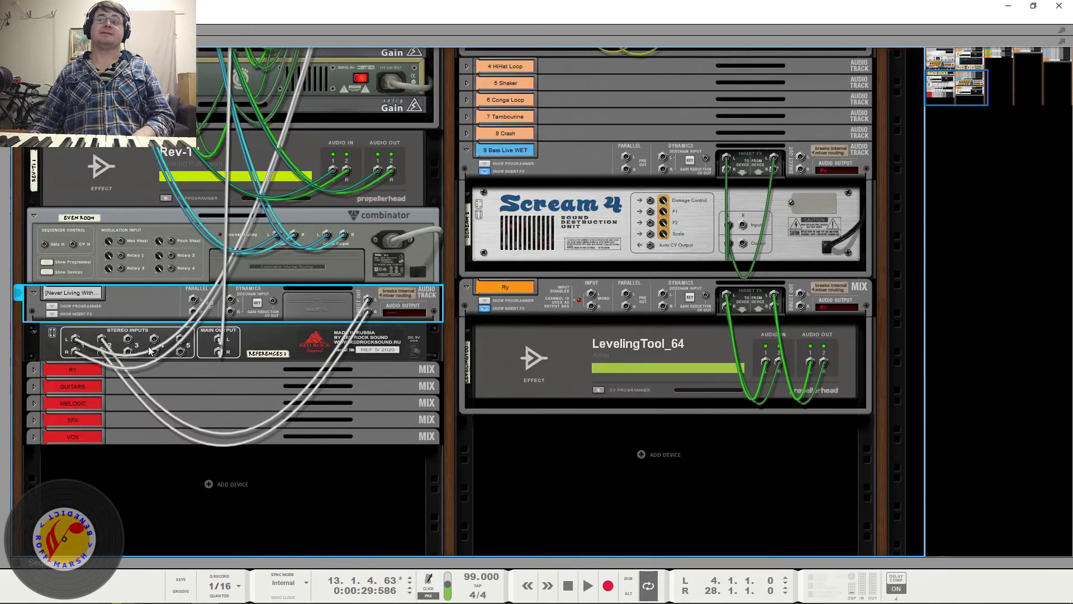
key(Tab)
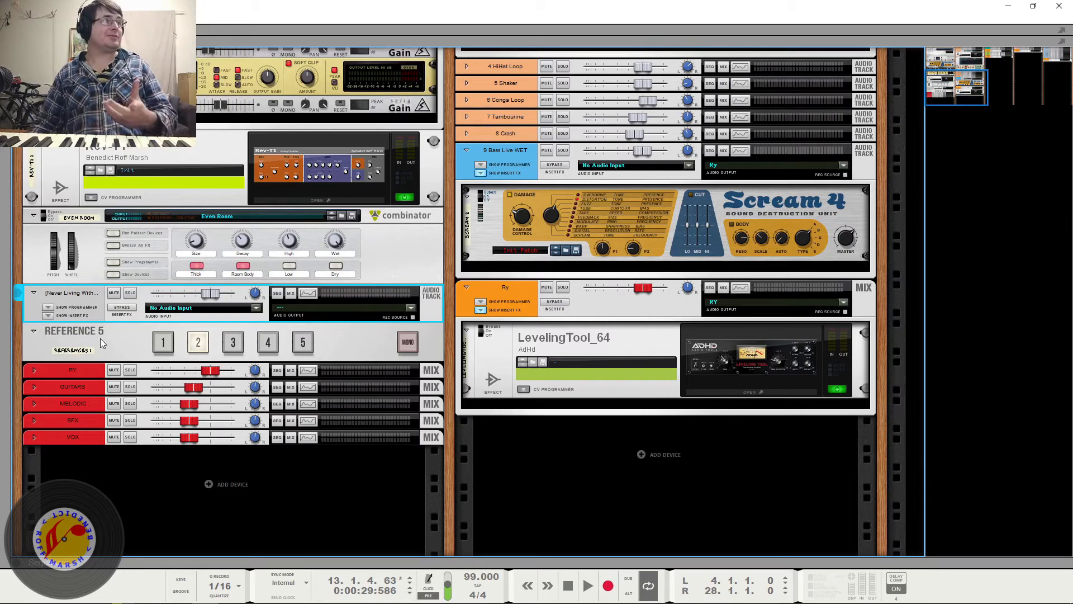
scroll(260, 369, up, 6)
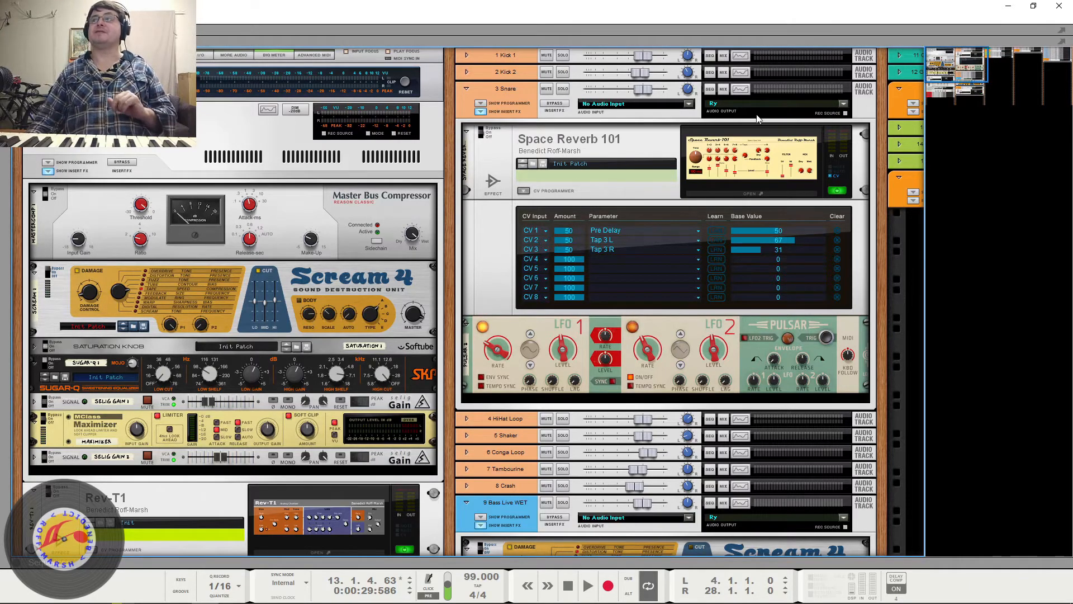
drag(946, 73, 941, 97)
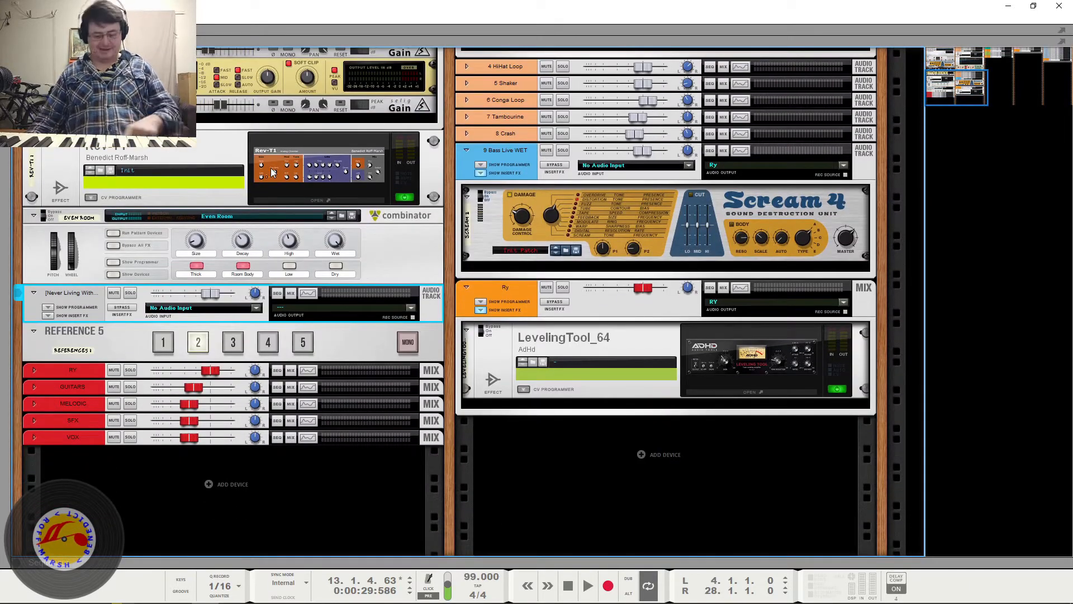
- Set the mixer's control room output to Return 1 and play the song briefly to monitor it
key(F5)
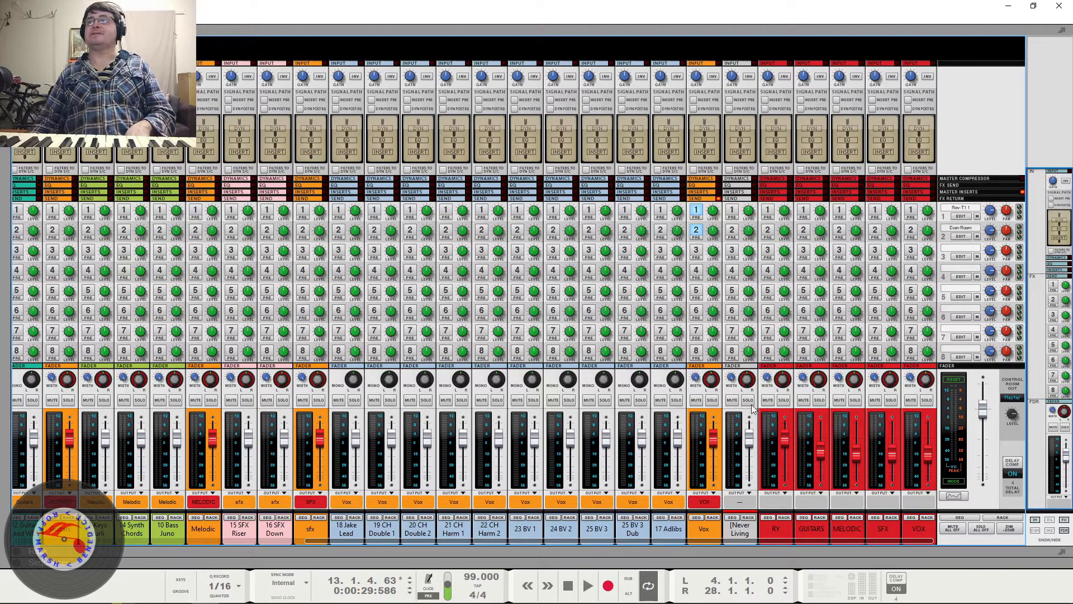
click(998, 398)
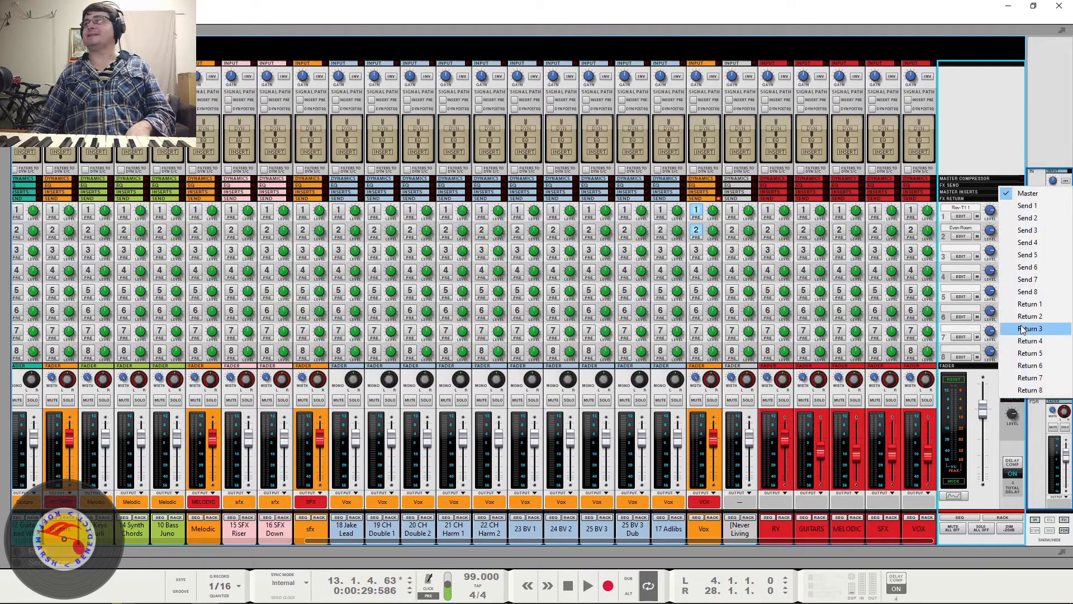
click(1028, 304)
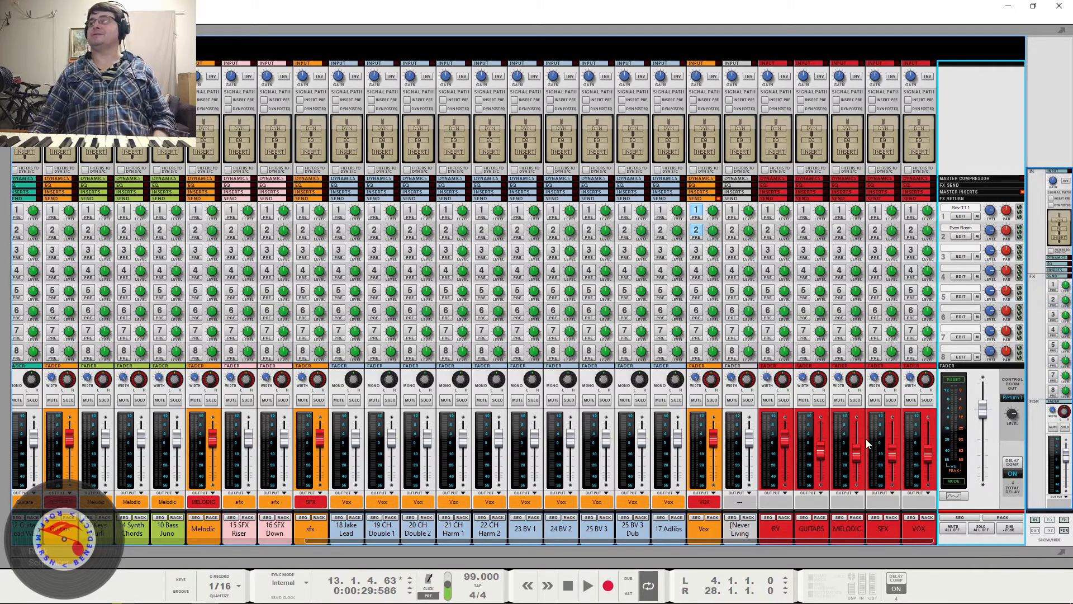
key(space)
key(space)
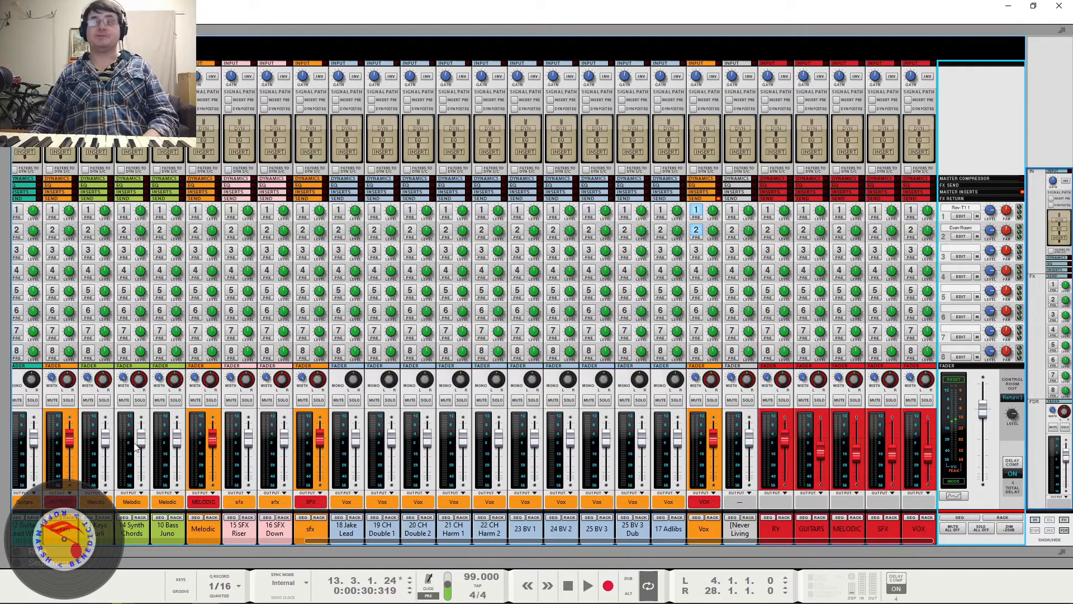
- Play the song while trying Return 2 as the mixer's control room output, and set that output back to Master
key(F5)
key(F6)
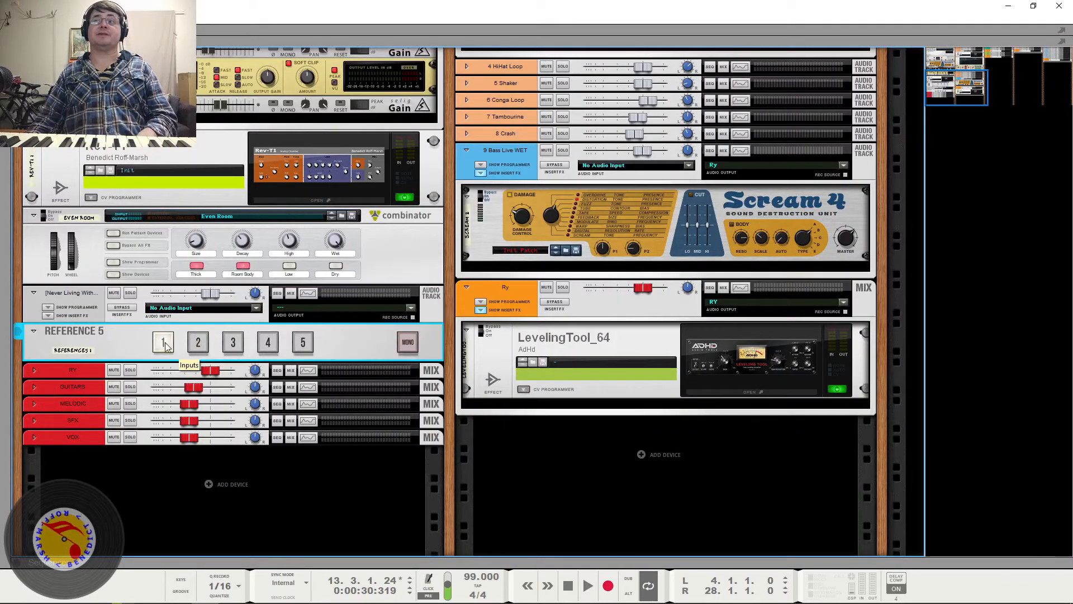
key(F5)
key(space)
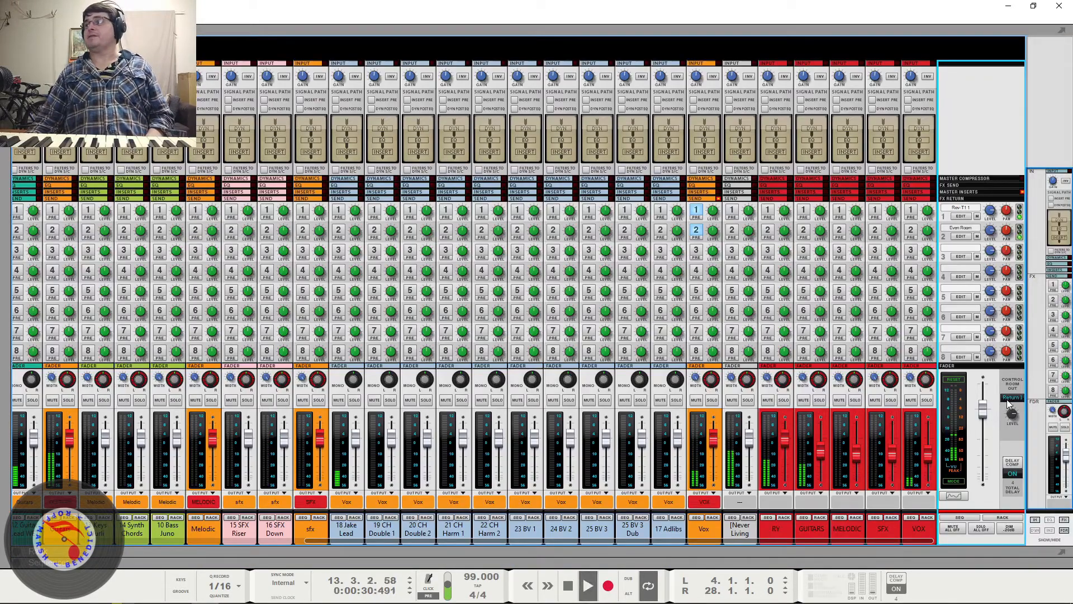
click(1010, 399)
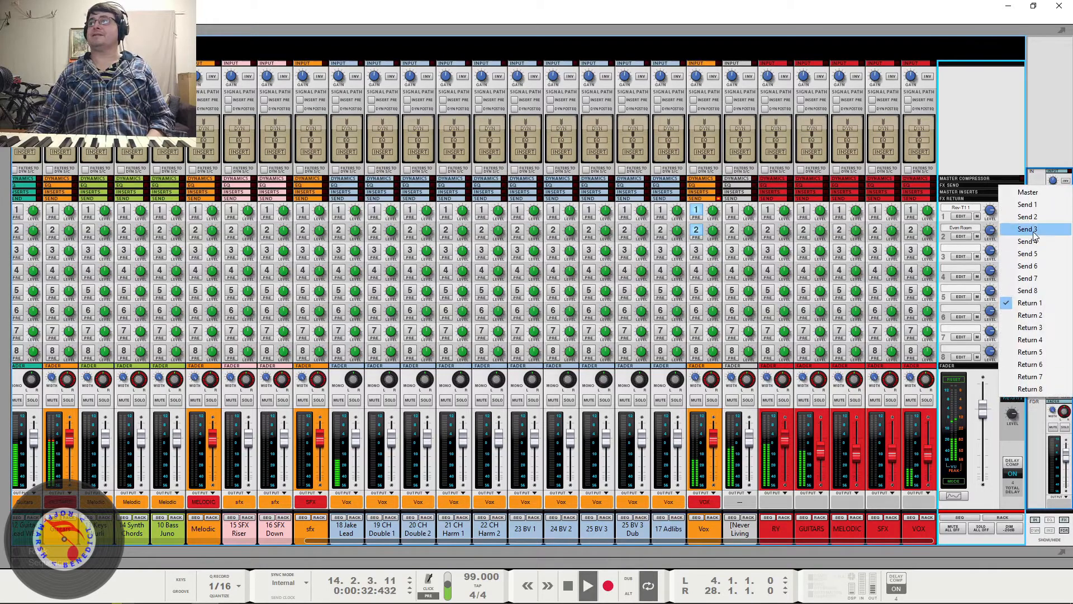
click(1028, 314)
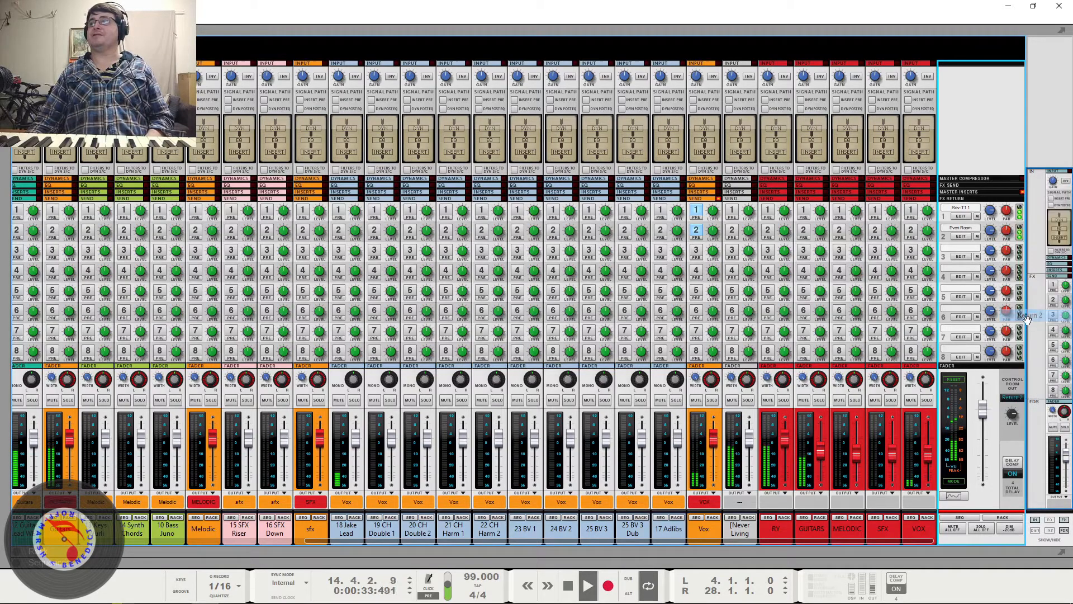
click(1014, 398)
click(1025, 193)
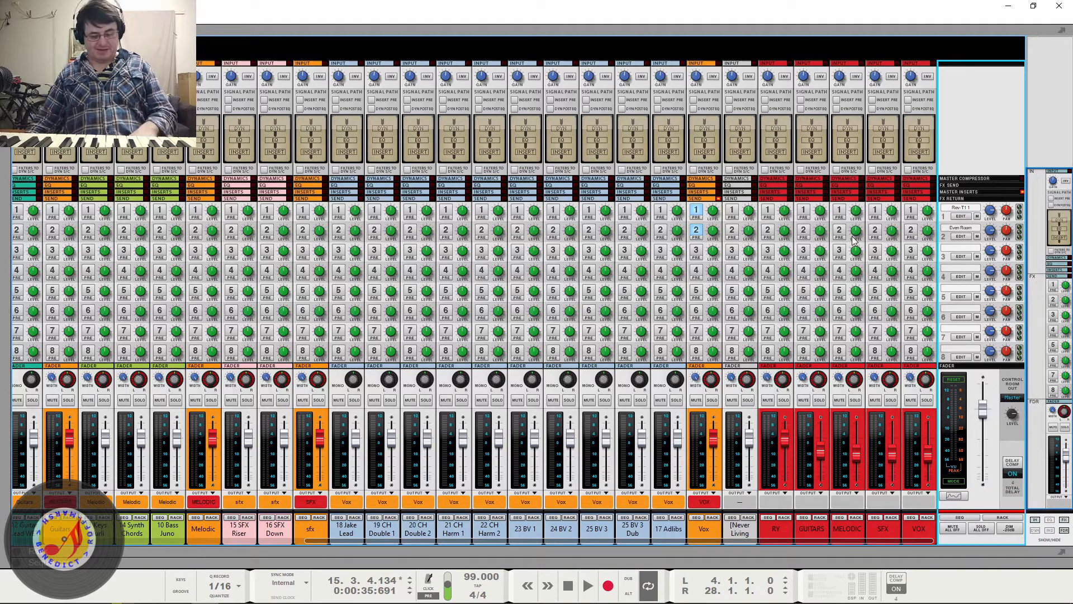
- Examine the rear cabling between the master section's control room and master outputs and the hardware interface's audio I/O
key(F6)
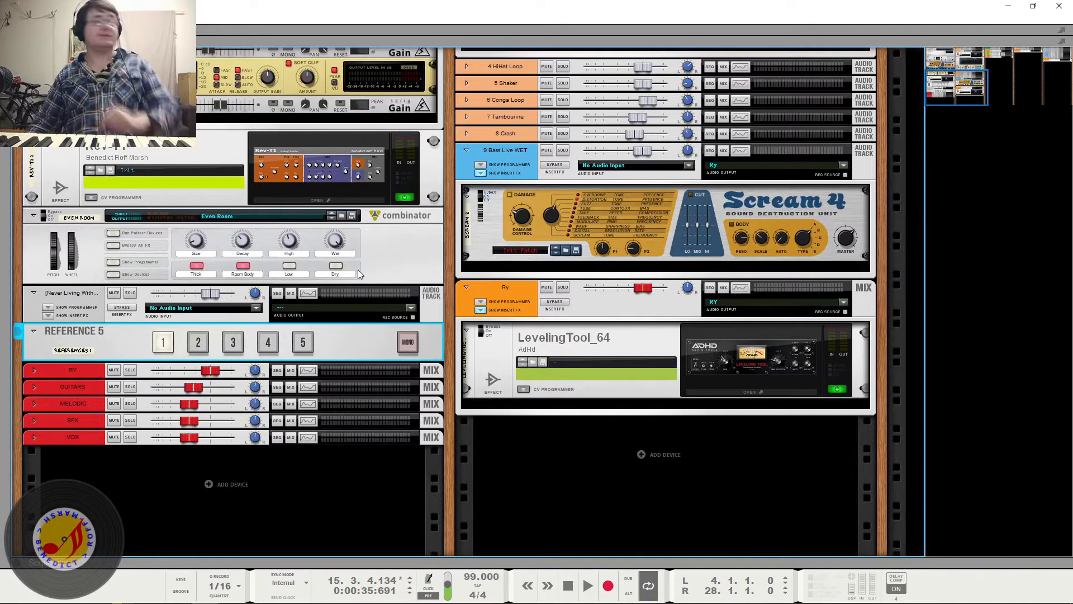
scroll(377, 255, up, 3)
scroll(391, 256, up, 5)
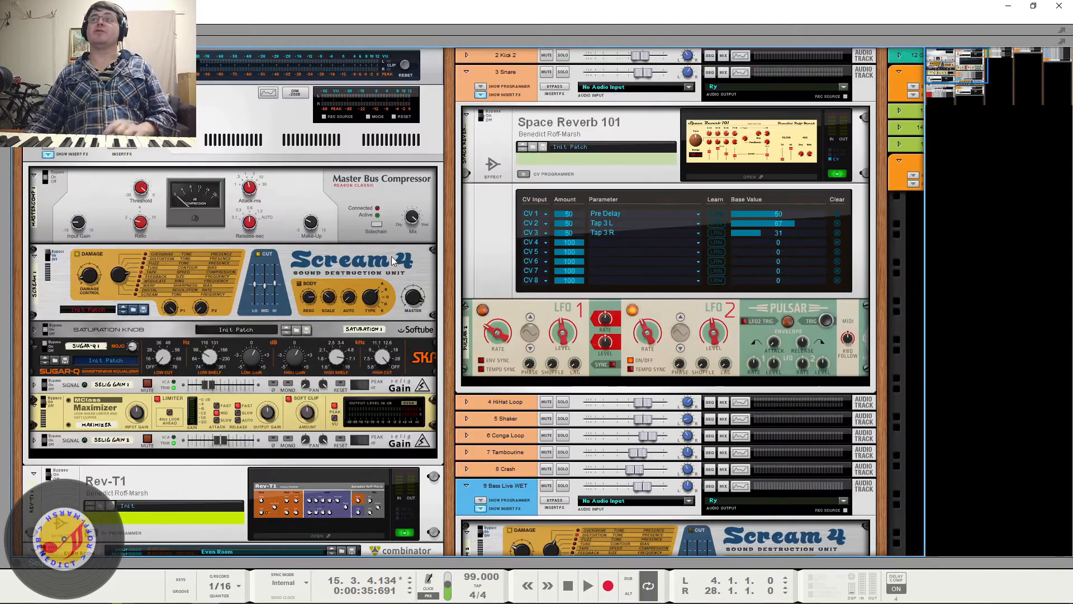
key(Tab)
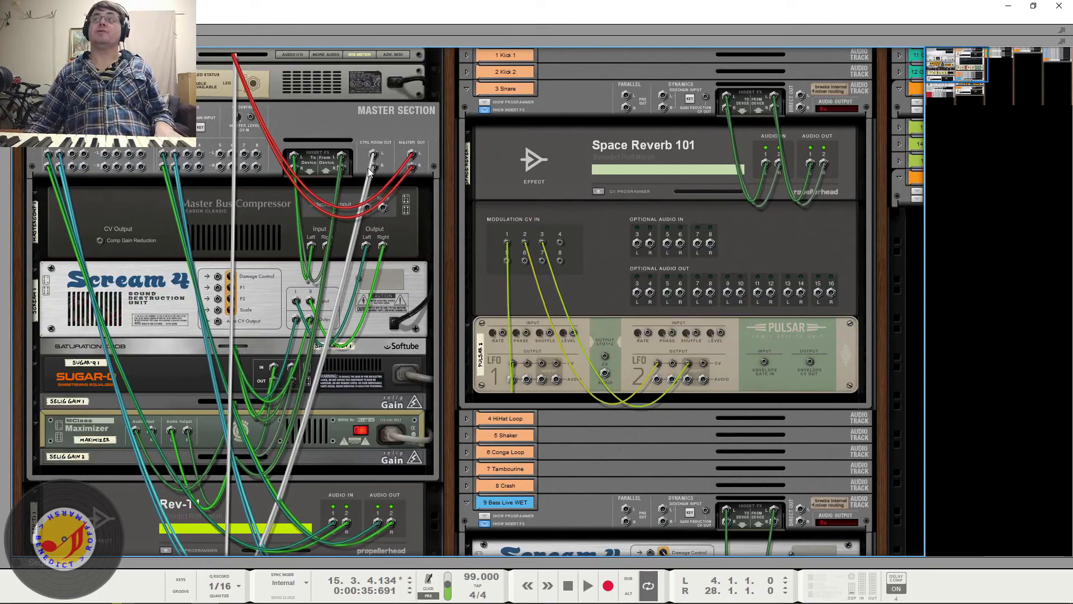
key(Tab)
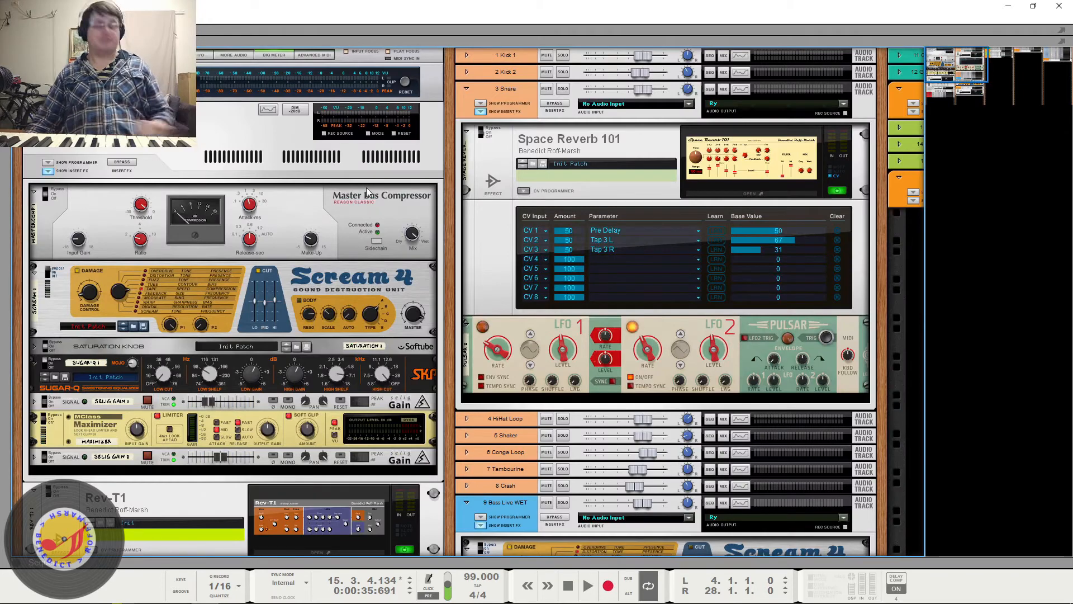
key(Tab)
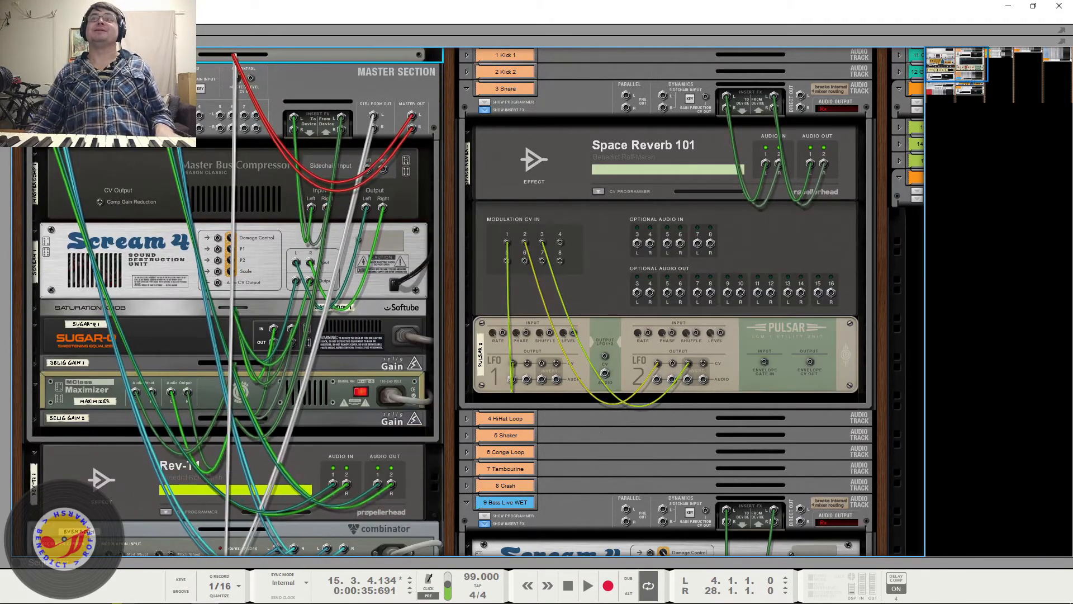
click(258, 58)
click(291, 54)
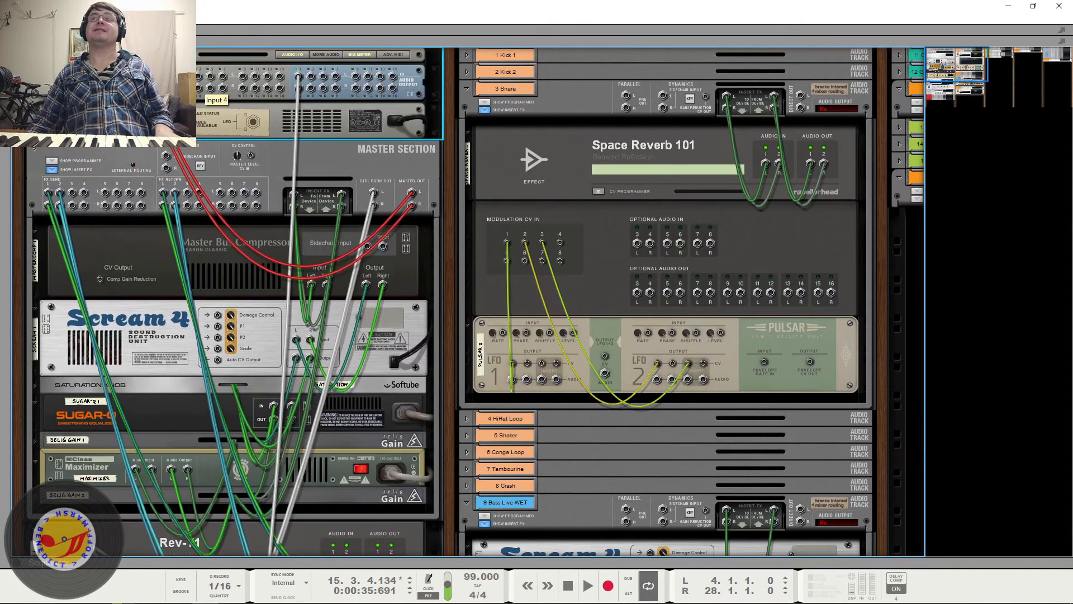
click(291, 54)
key(Tab)
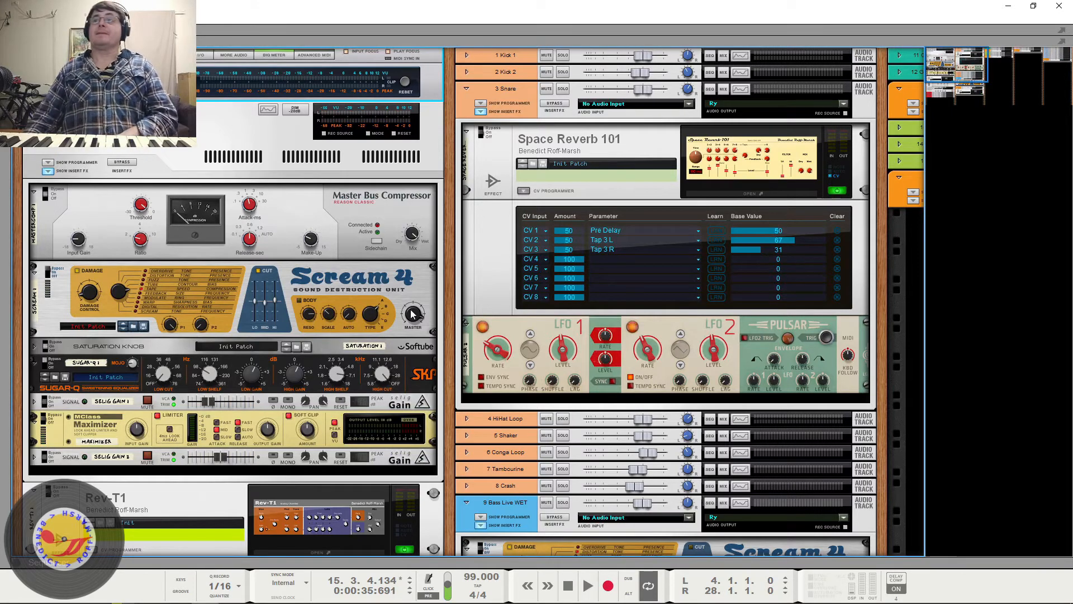
- Lower the reference track's level to about -15.3 dB and compare by switching Reference 5 from input 1 to 2 during playback
scroll(385, 263, down, 10)
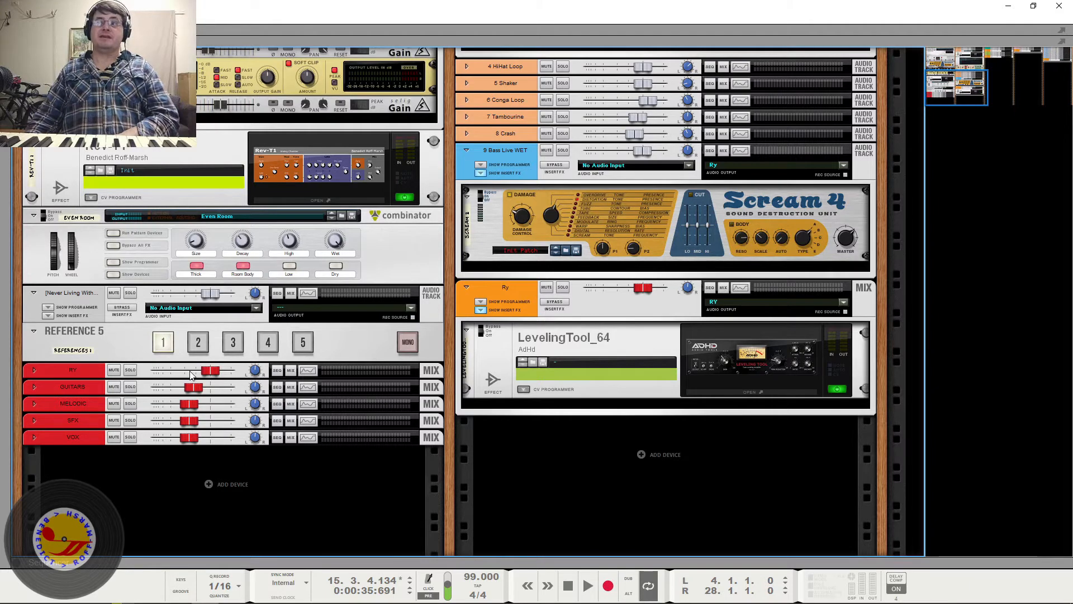
drag(206, 295, 189, 304)
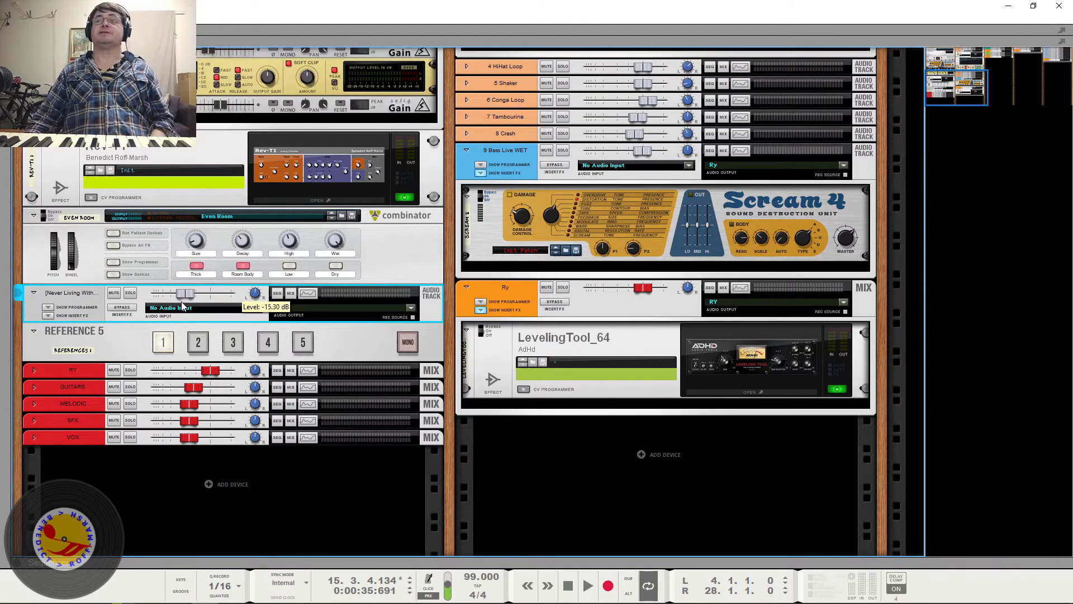
key(space)
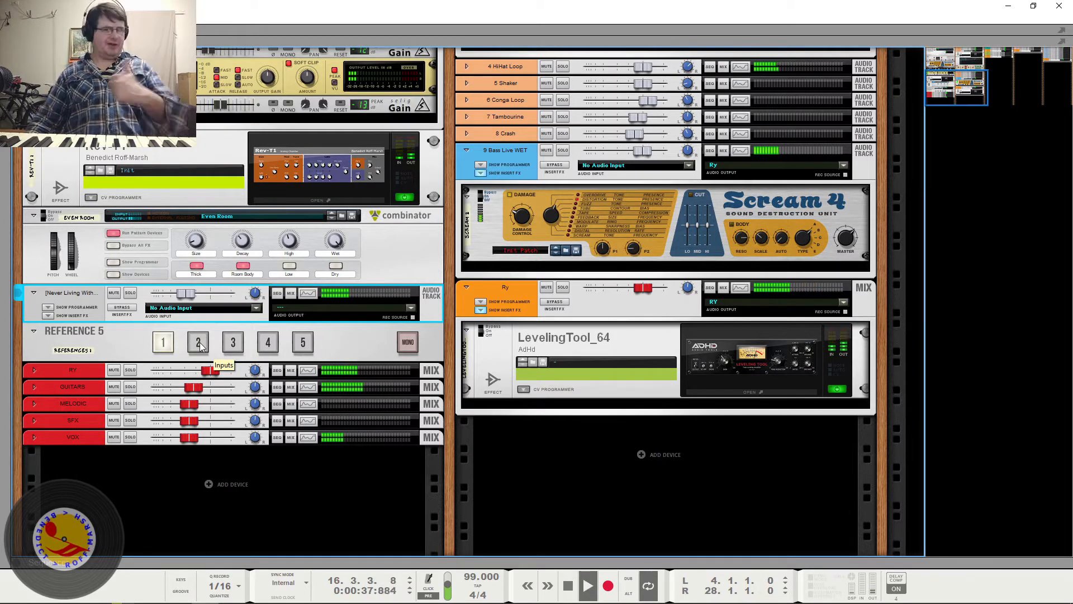
click(198, 346)
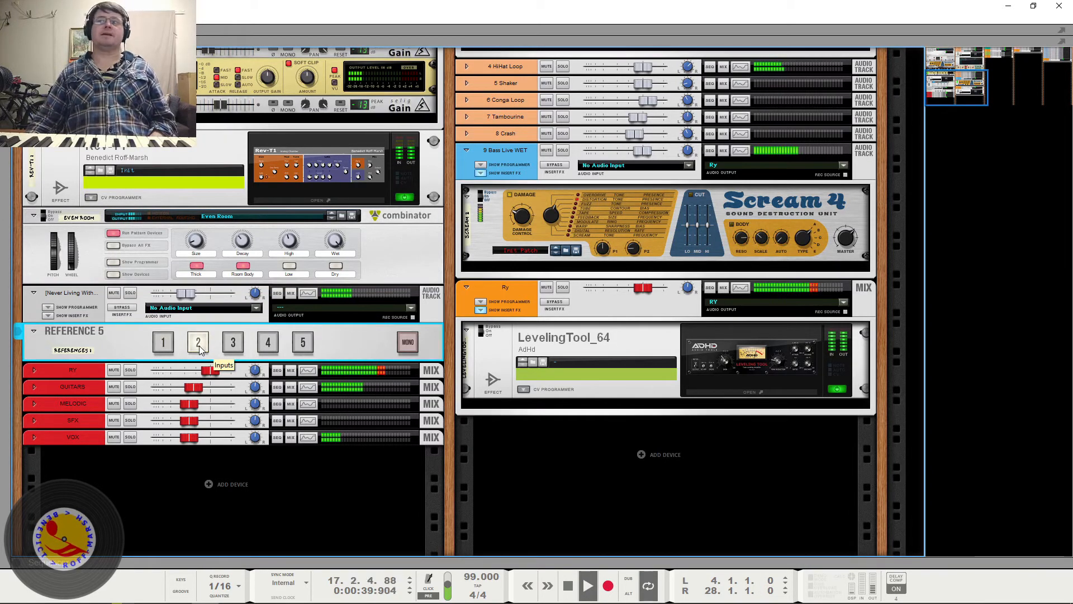
key(space)
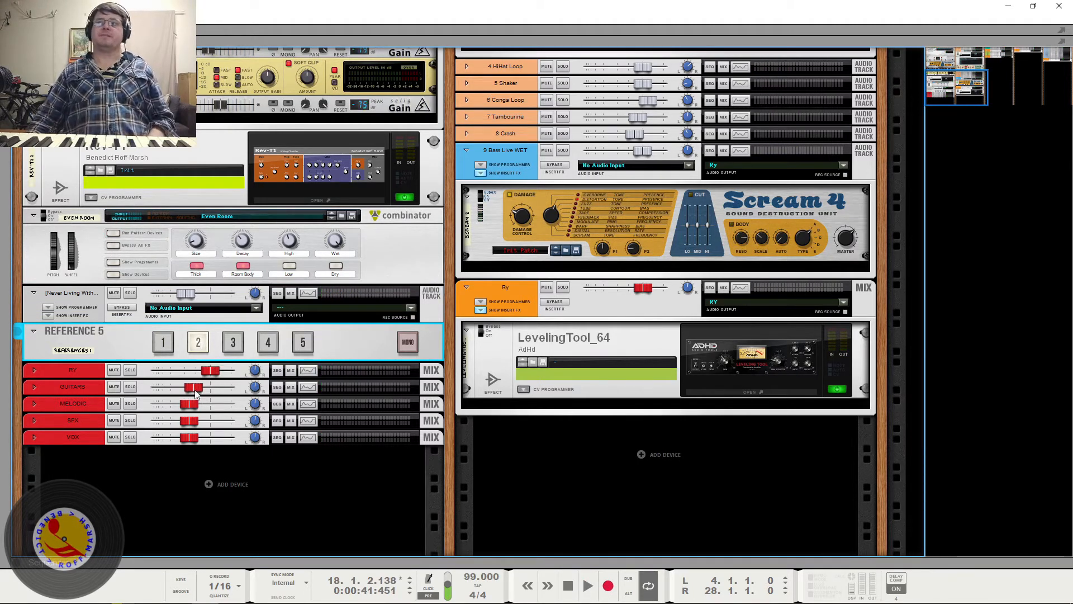
- Play short passages of the song alternately through Reference 5 inputs 1 and 2 to compare the mix with the reference
click(169, 341)
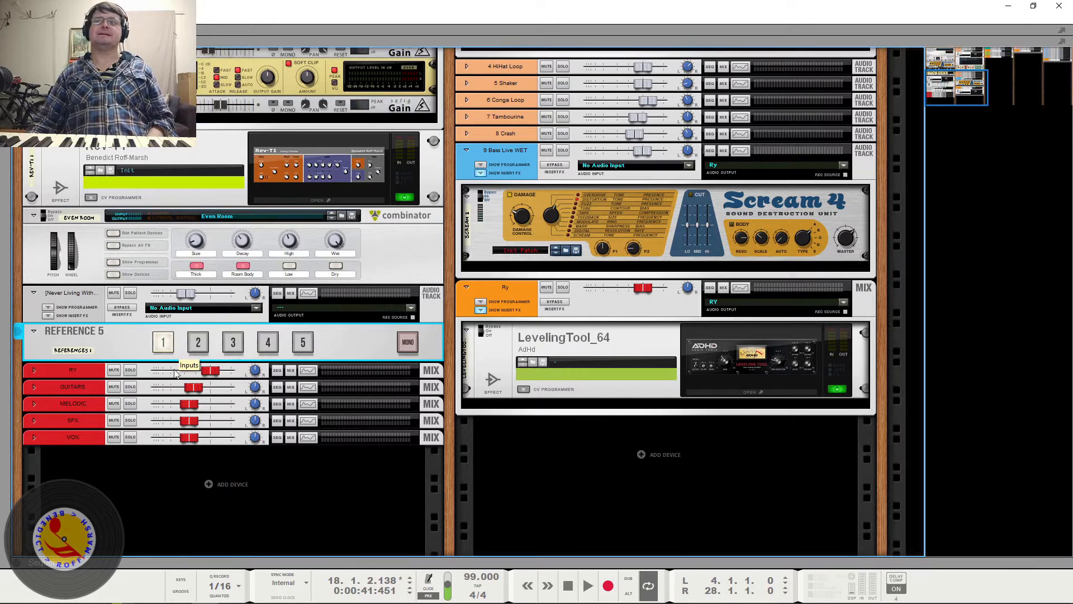
key(space)
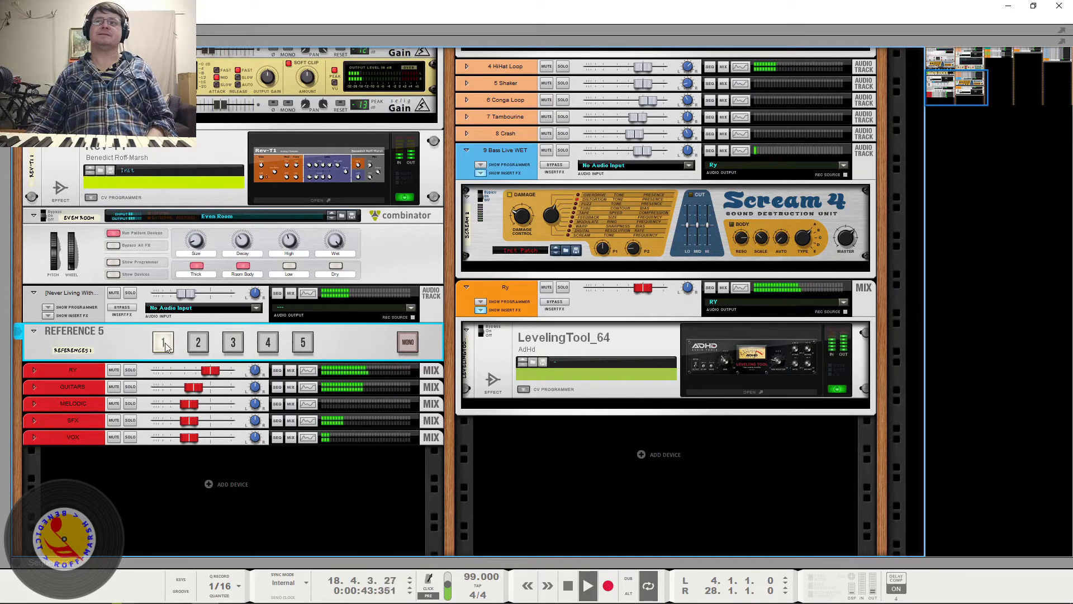
key(space)
click(197, 347)
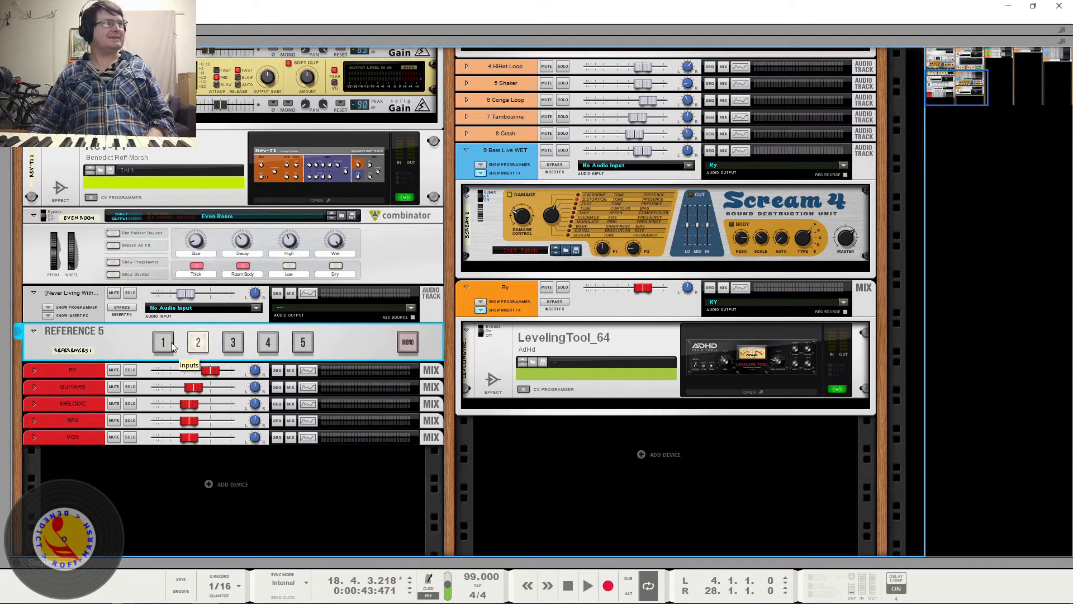
key(space)
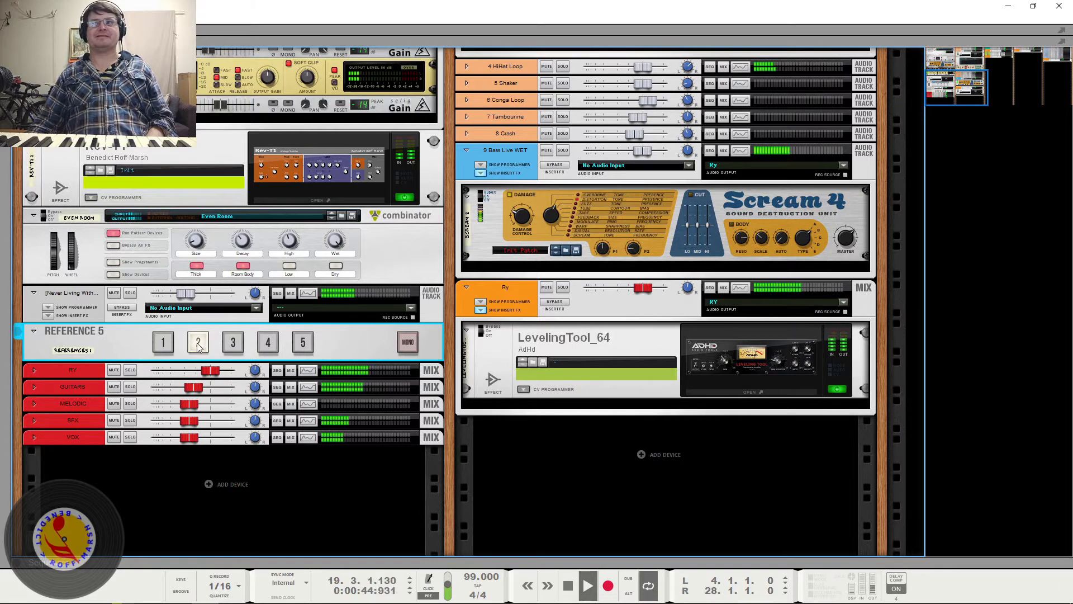
key(space)
click(163, 343)
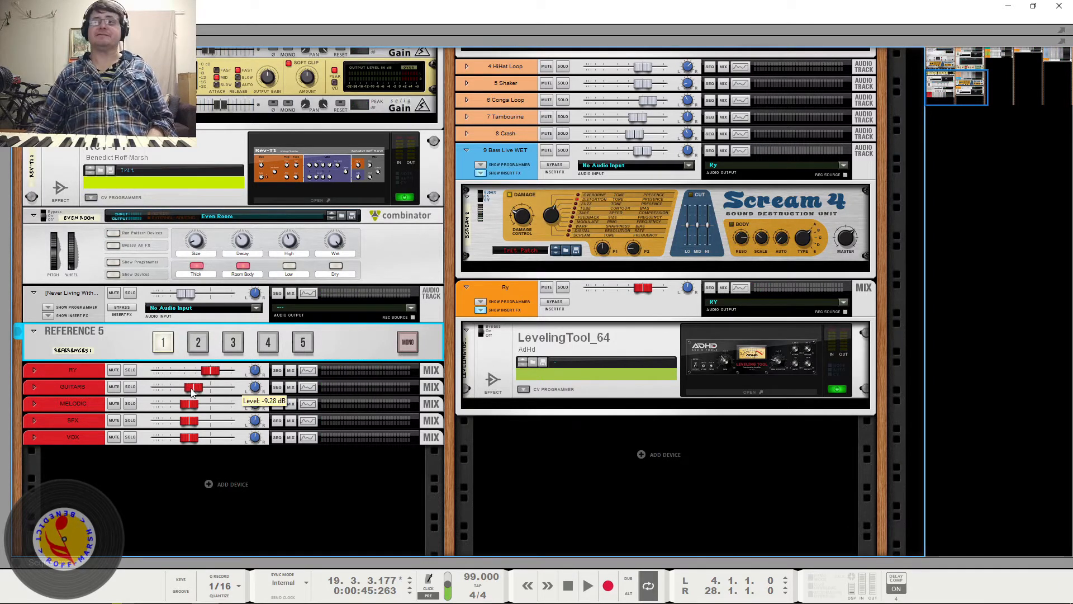
- Raise the GUITARS bus to about -3.1 dB during playback and check it against the reference on Reference 5 input 2
key(space)
mouse_move(190, 391)
mouse_down()
mouse_move(161, 392)
mouse_move(203, 392)
mouse_up()
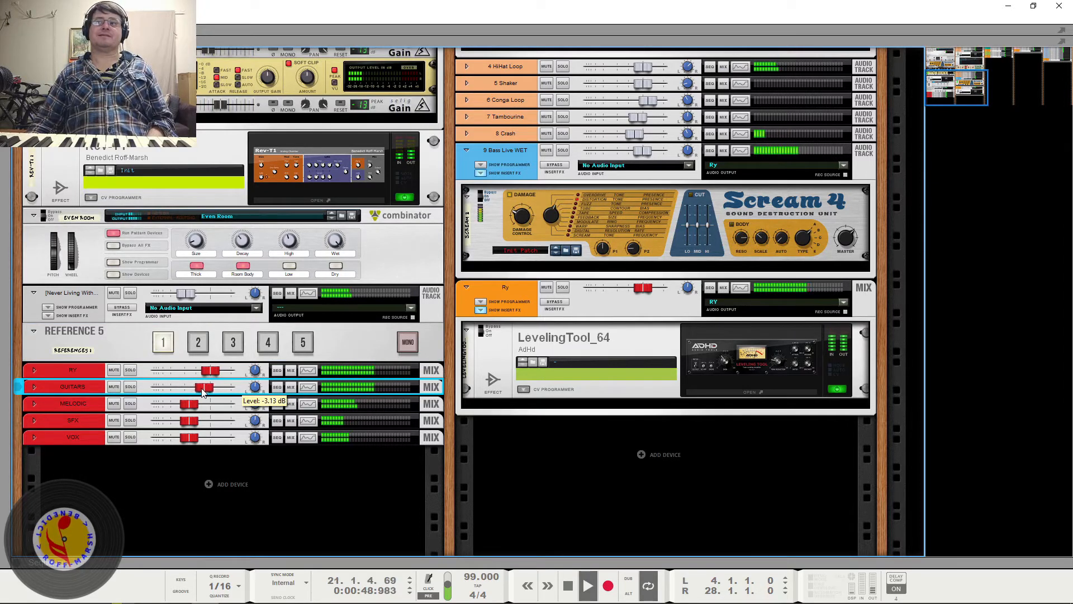
click(196, 347)
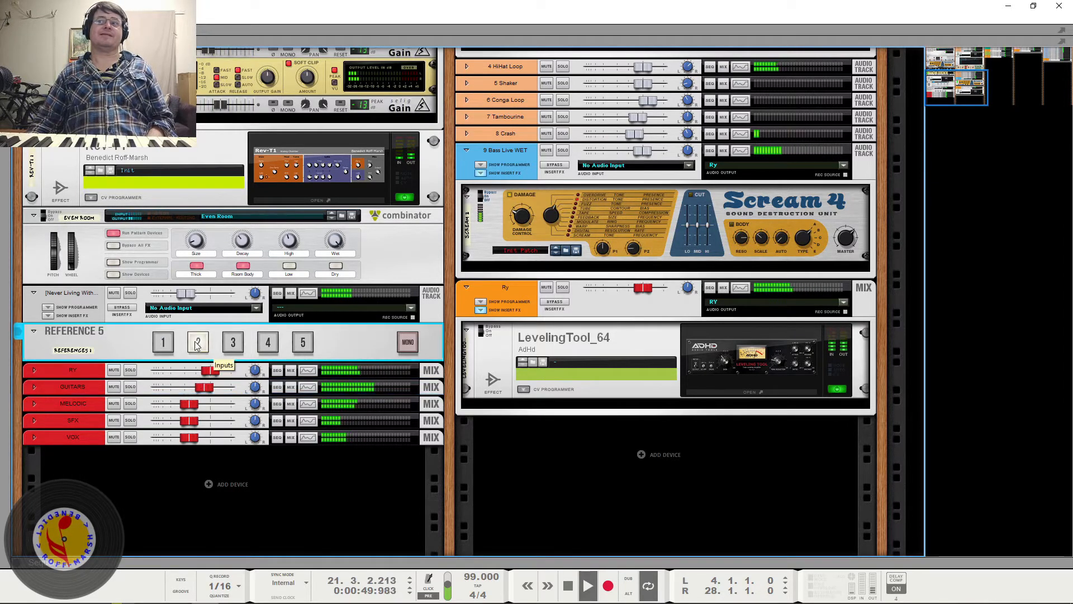
click(164, 347)
key(space)
- Lower the GUITARS bus level and briefly play the reference on input 2, returning Reference 5 to input 1
click(206, 392)
drag(207, 392, 193, 392)
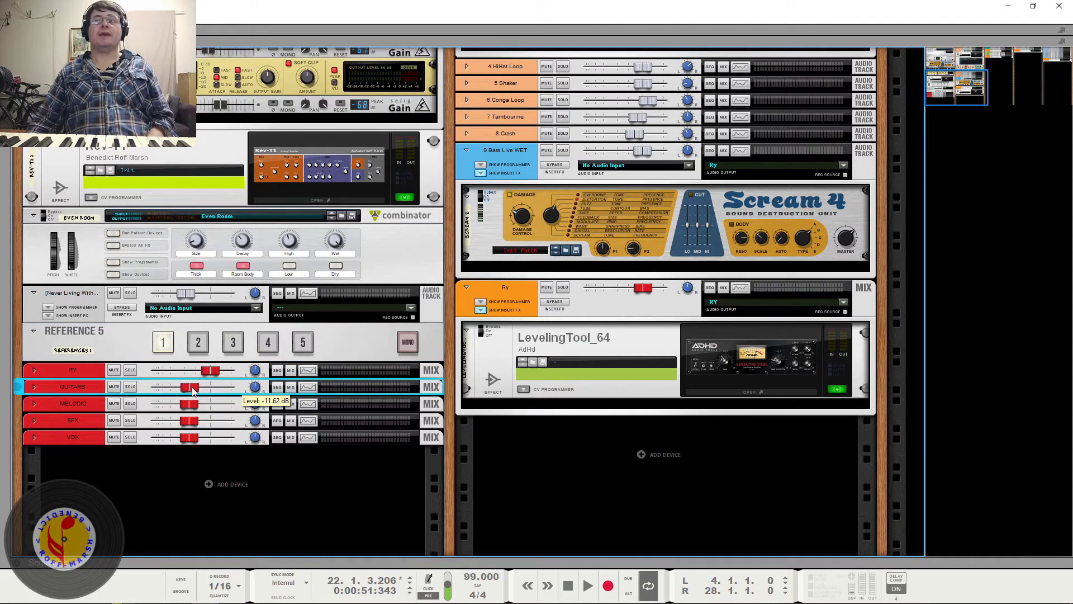
click(199, 343)
key(space)
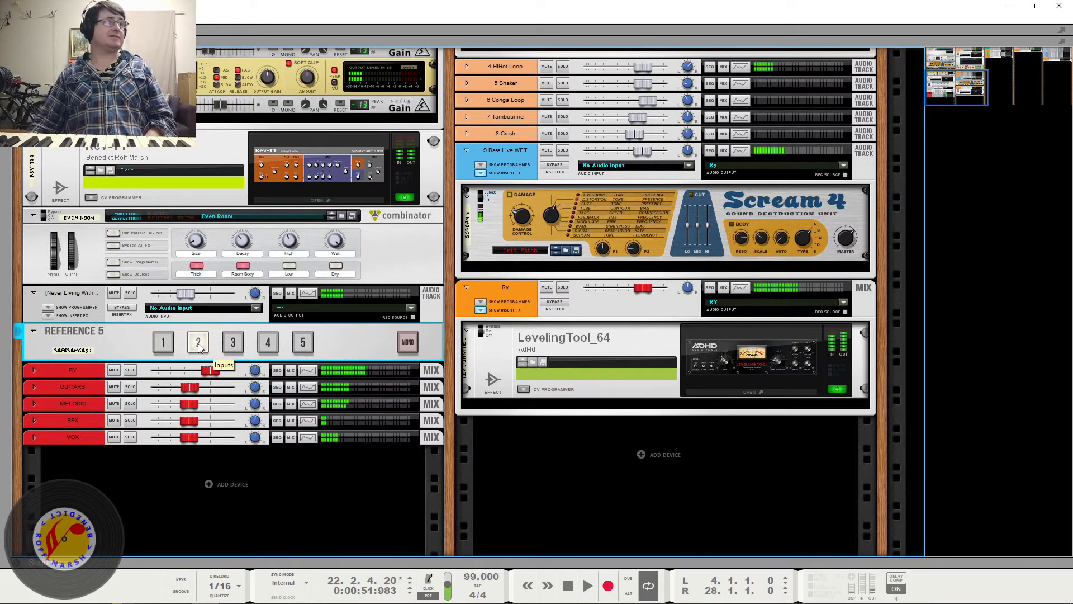
click(162, 347)
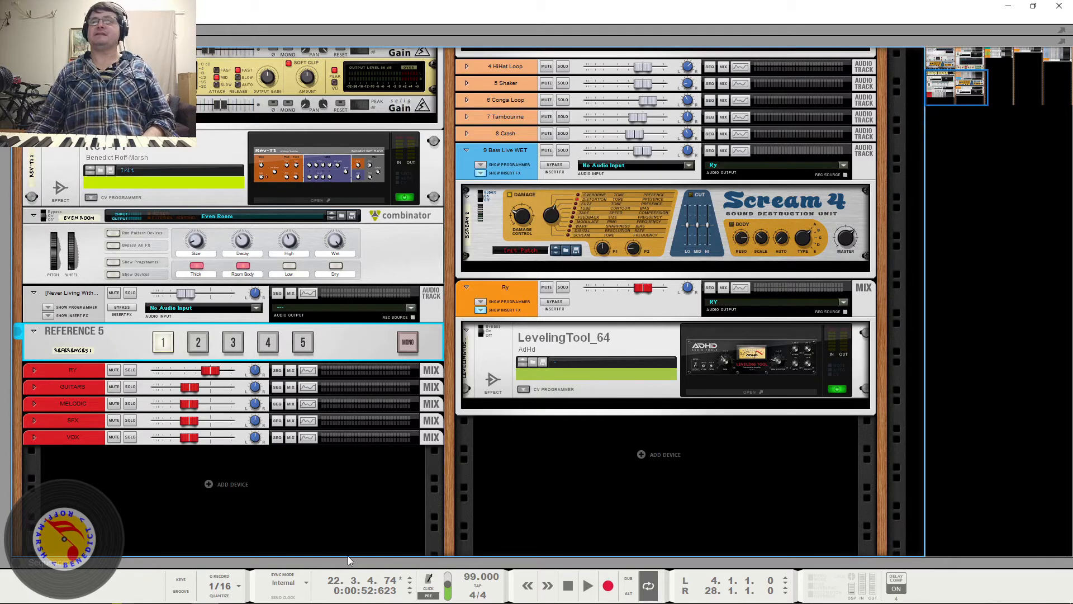
- Play the song from the beginning and look over the snare's insert devices and the bus devices in the rack
drag(927, 97, 942, 60)
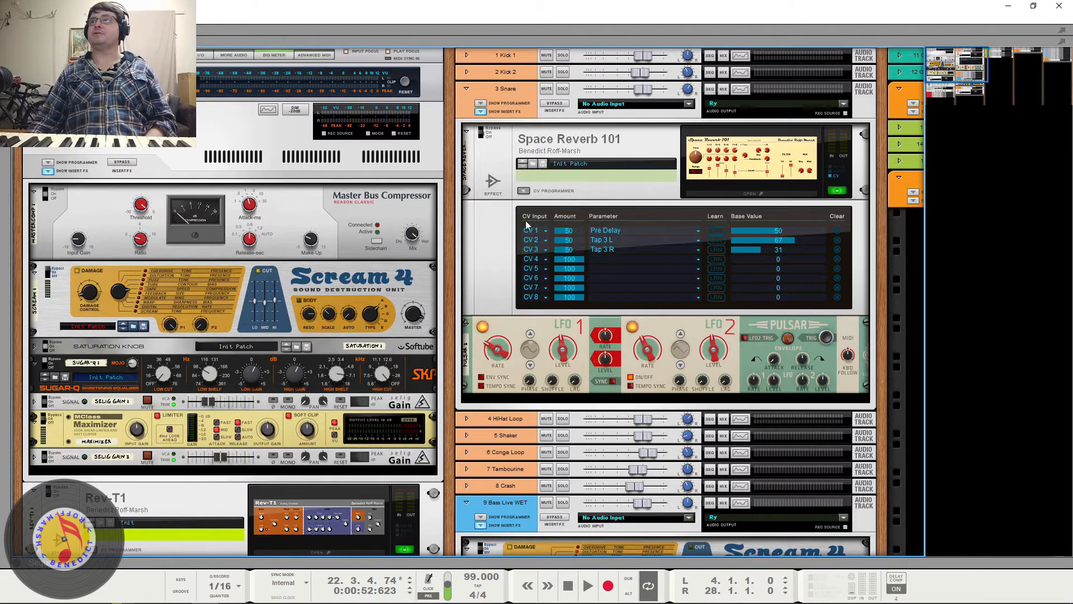
click(570, 586)
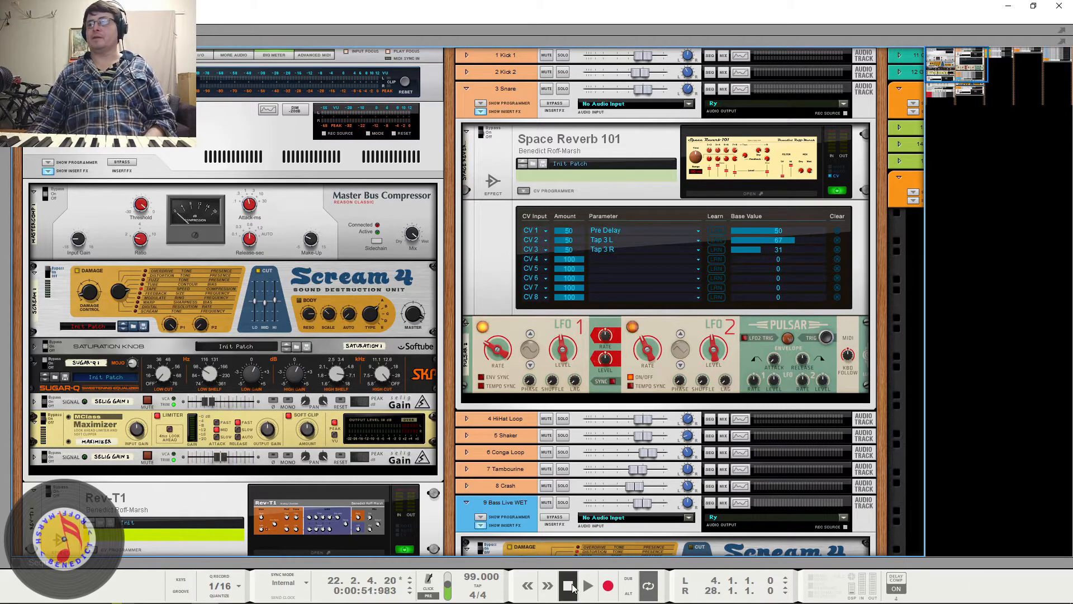
click(587, 586)
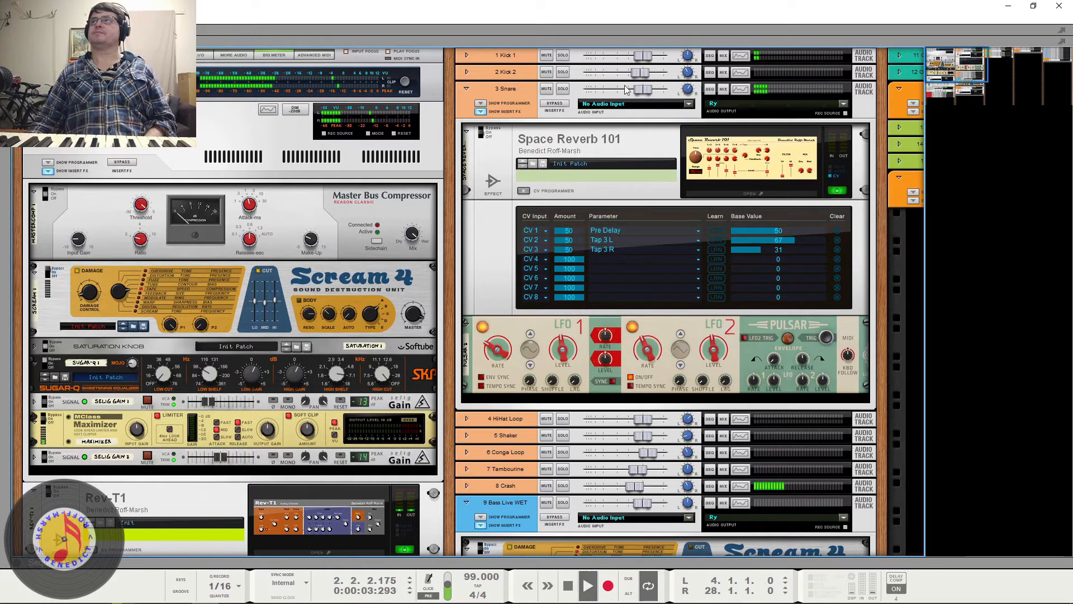
scroll(634, 140, down, 6)
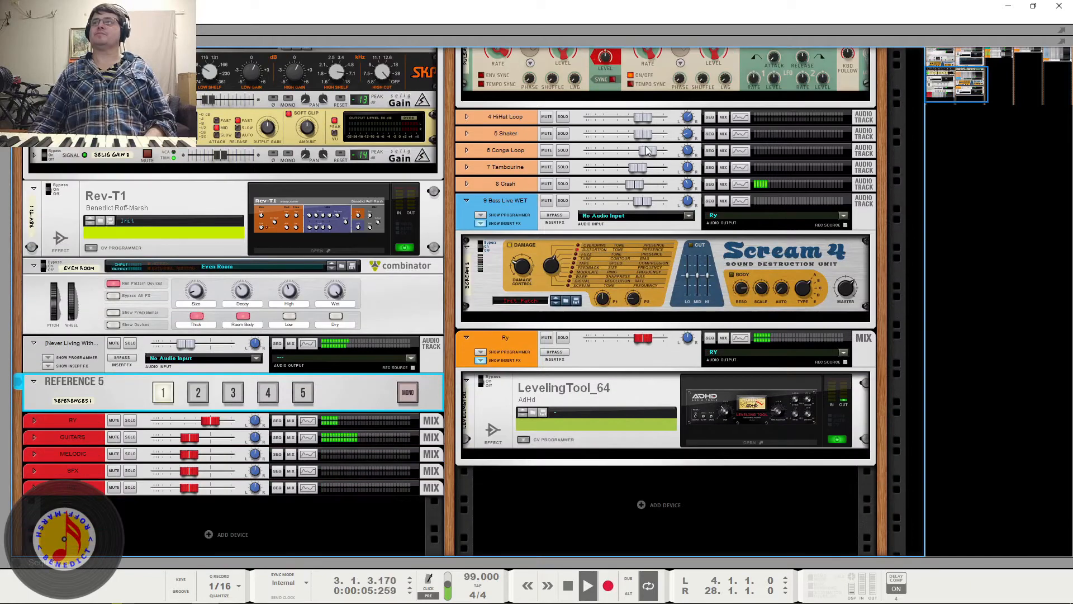
scroll(635, 224, up, 6)
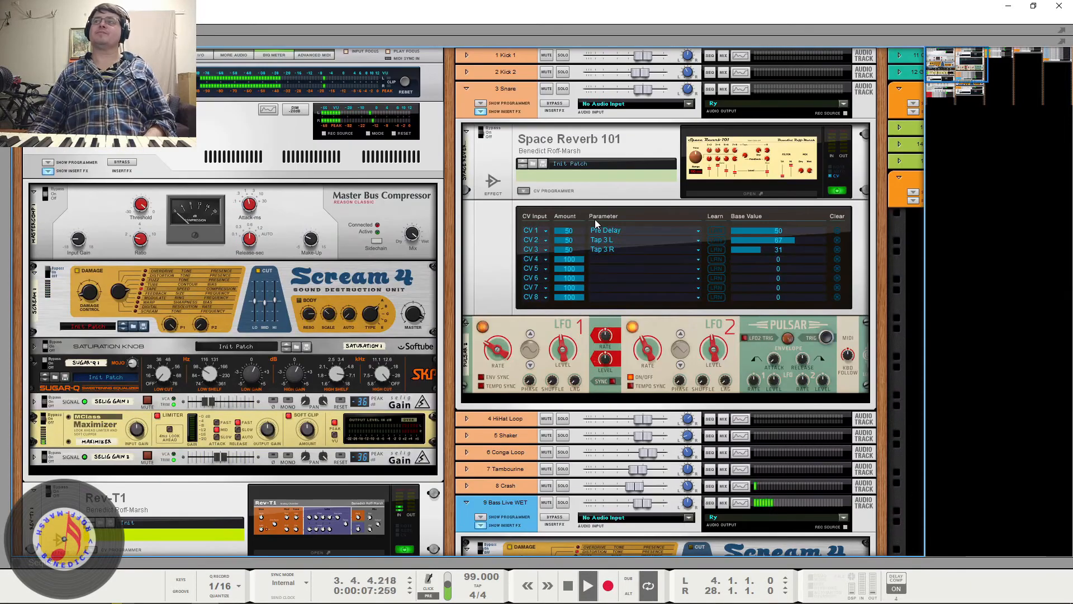
- Bypass the 3 Snare channel's insert effects during playback to hear the dry snare, and re-enable them after stopping
click(555, 104)
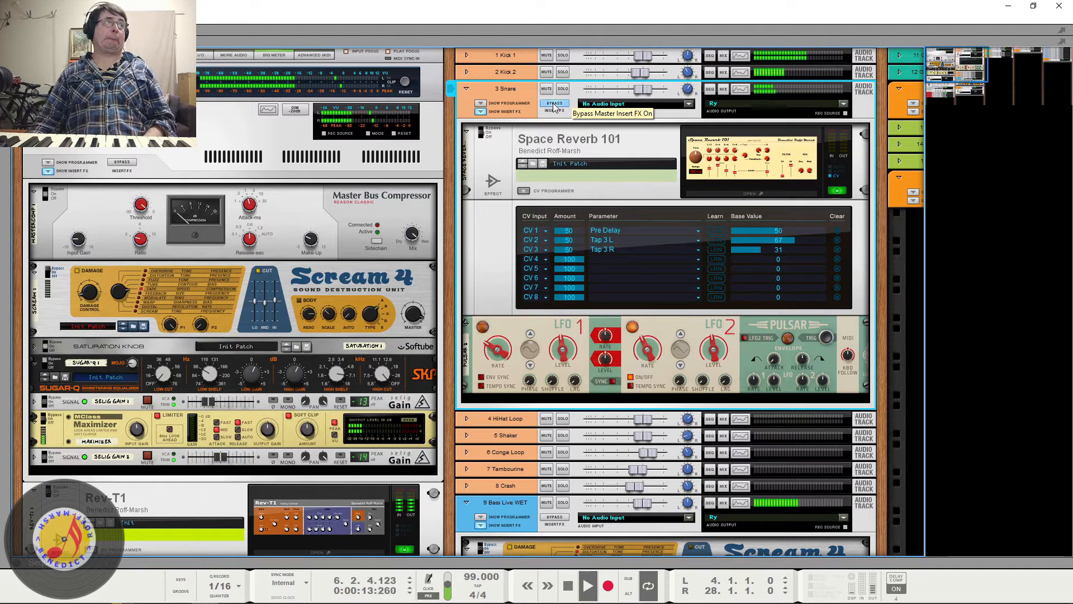
key(space)
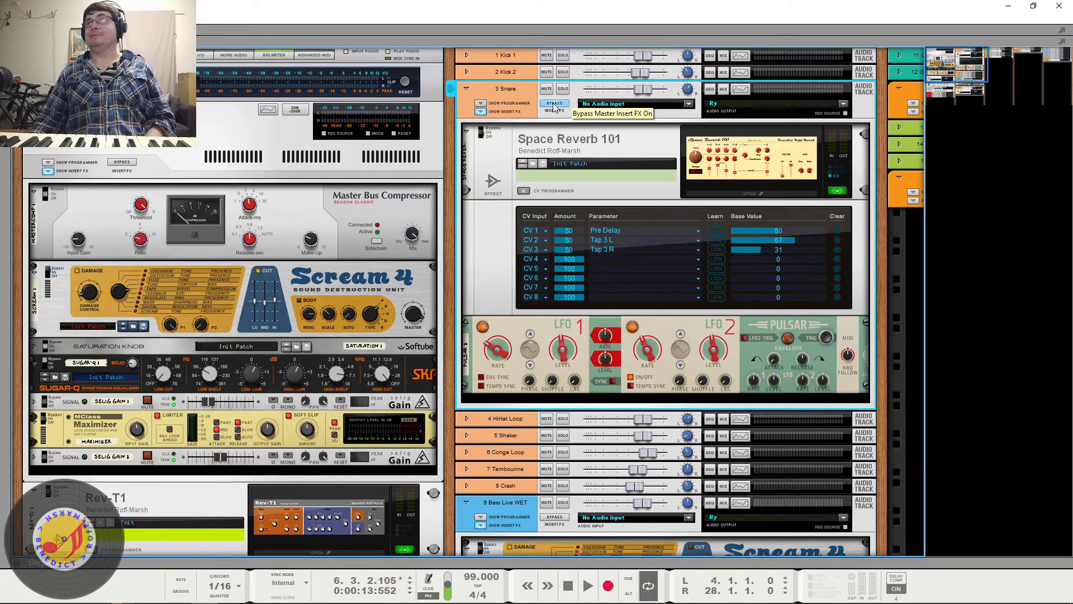
click(555, 106)
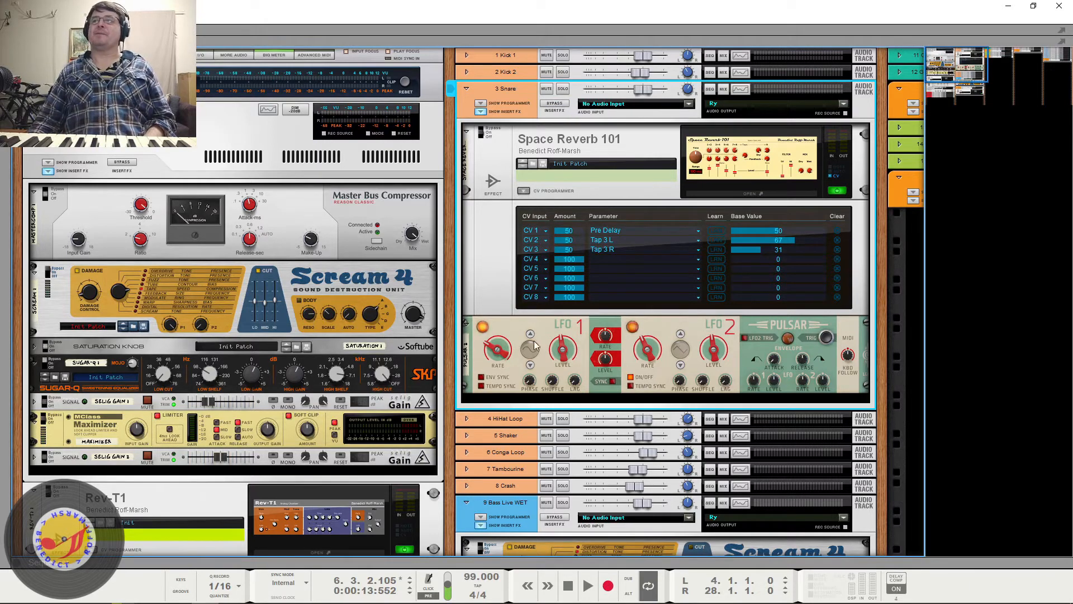
- Play a short passage, open the Space Reverb 101 editor from the snare inserts, and place its window beside the device
key(space)
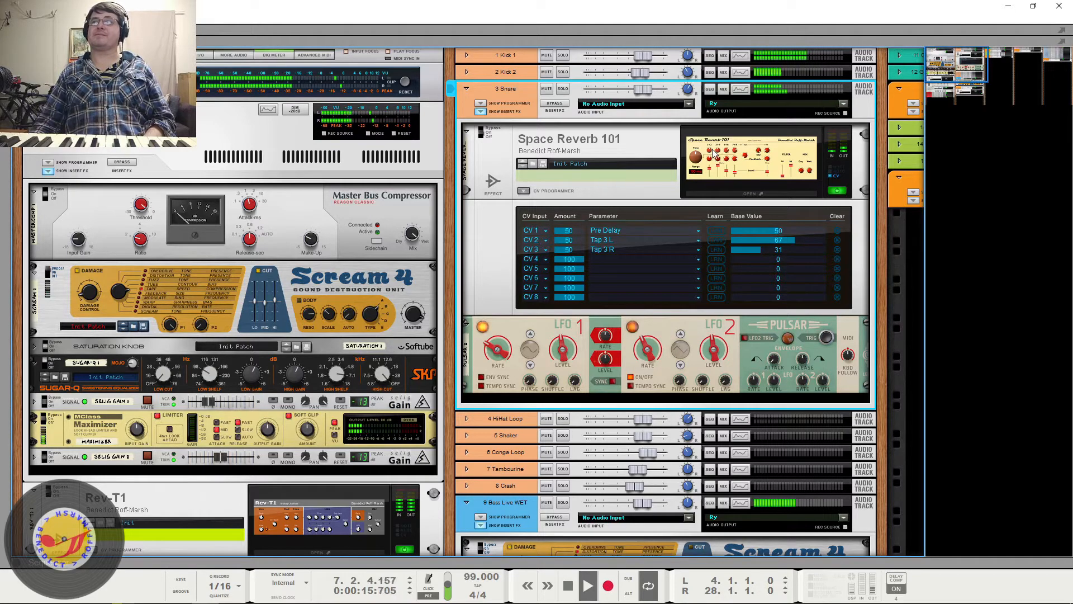
key(space)
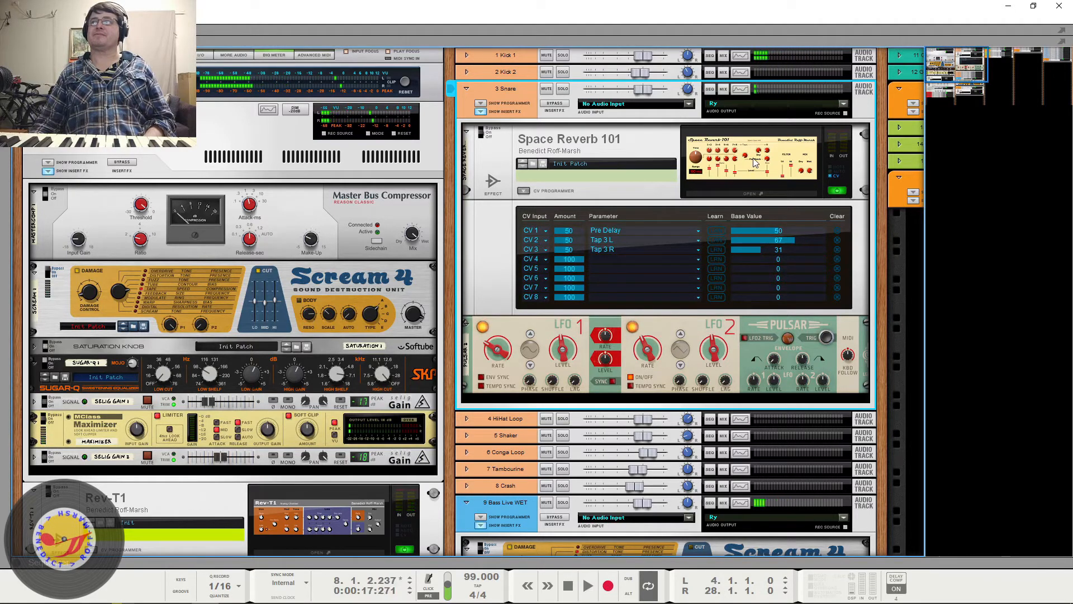
click(754, 162)
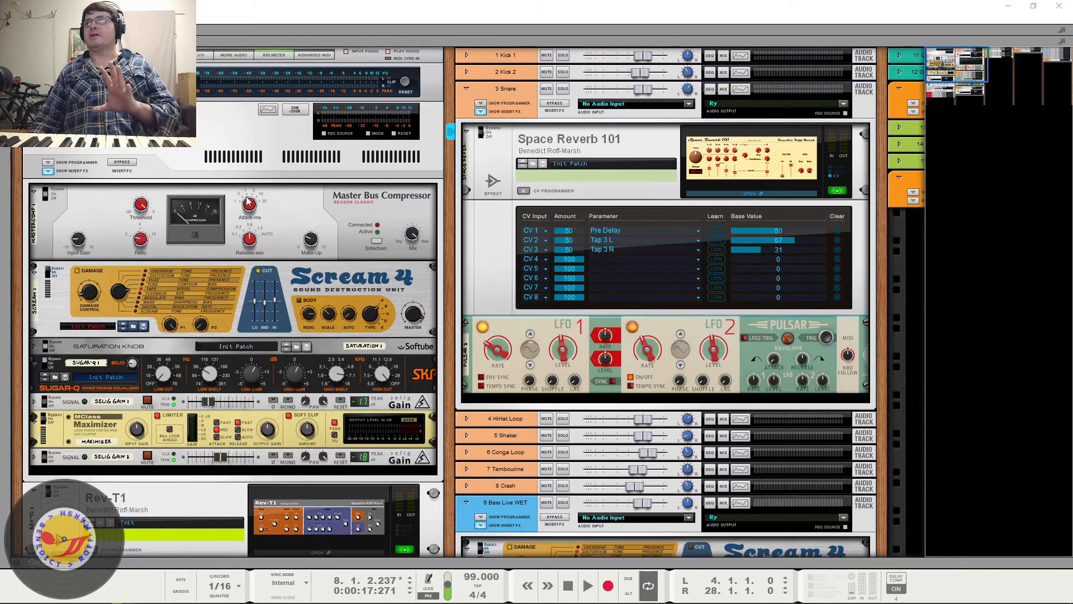
drag(155, 128, 262, 92)
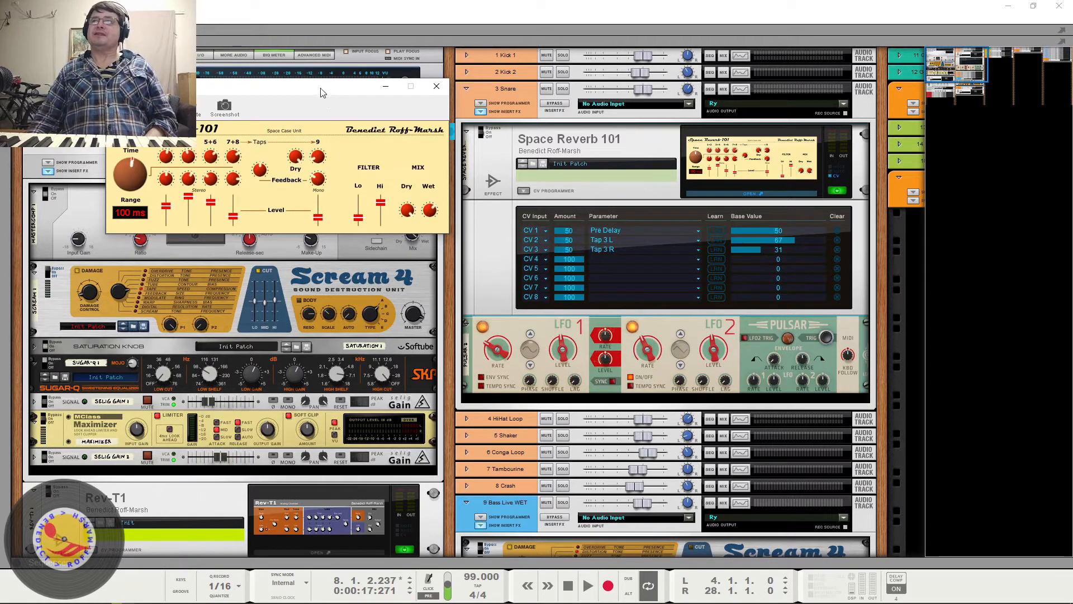
drag(366, 115, 372, 169)
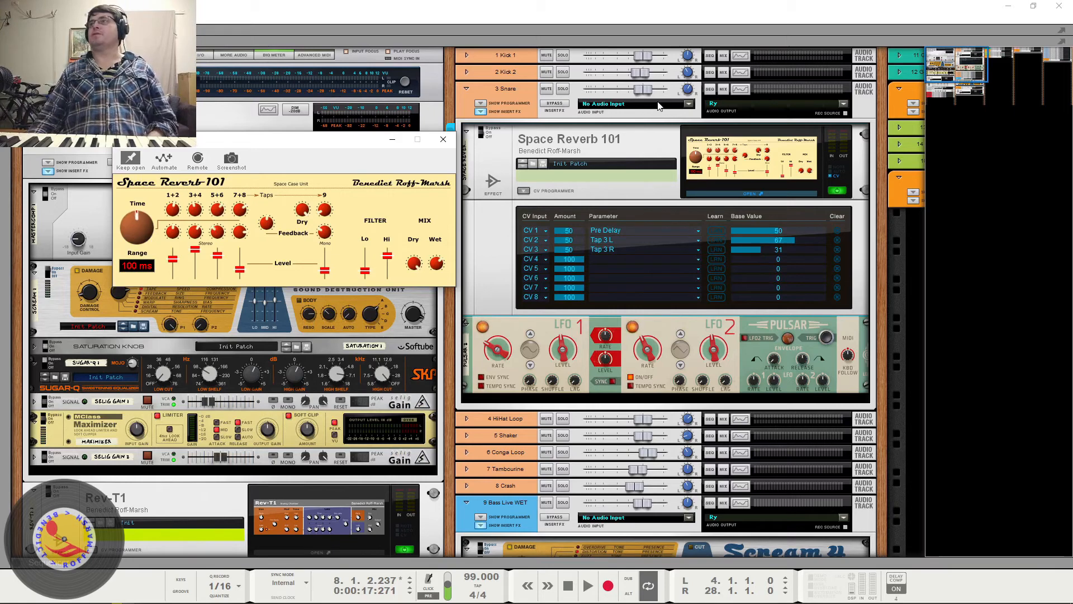
- Bypass the 3 Snare insert effects, play short passages to hear the dry snare, and re-enable the inserts
click(559, 106)
key(space)
key(space)
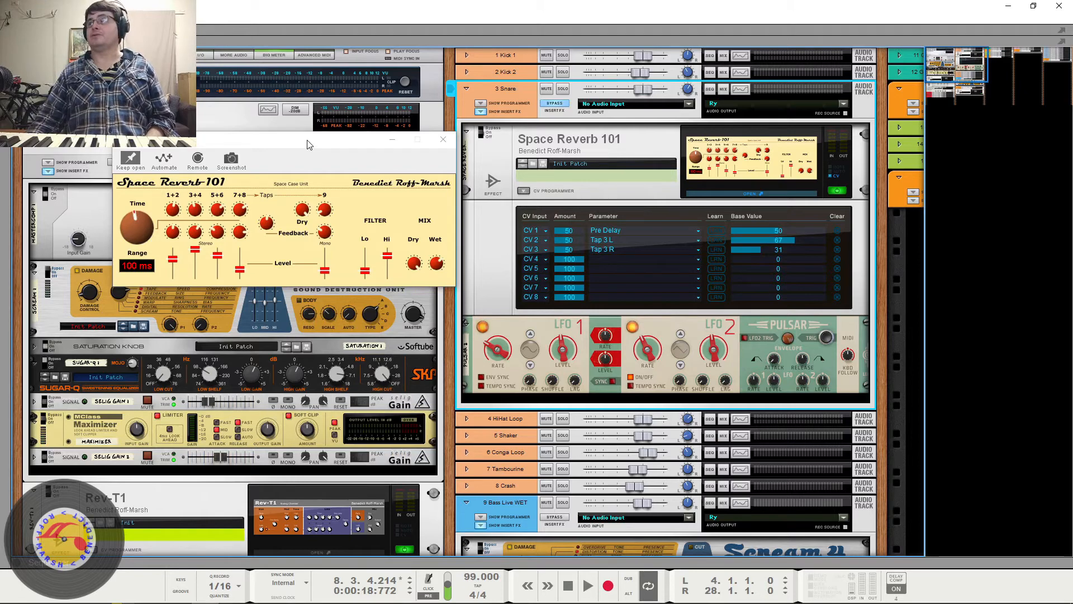
key(space)
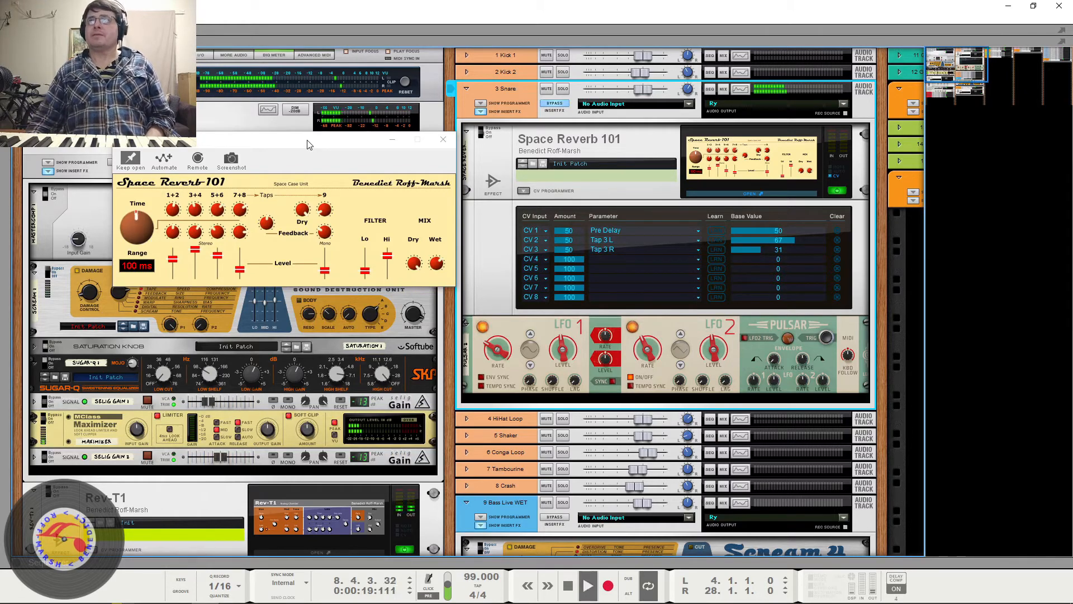
key(space)
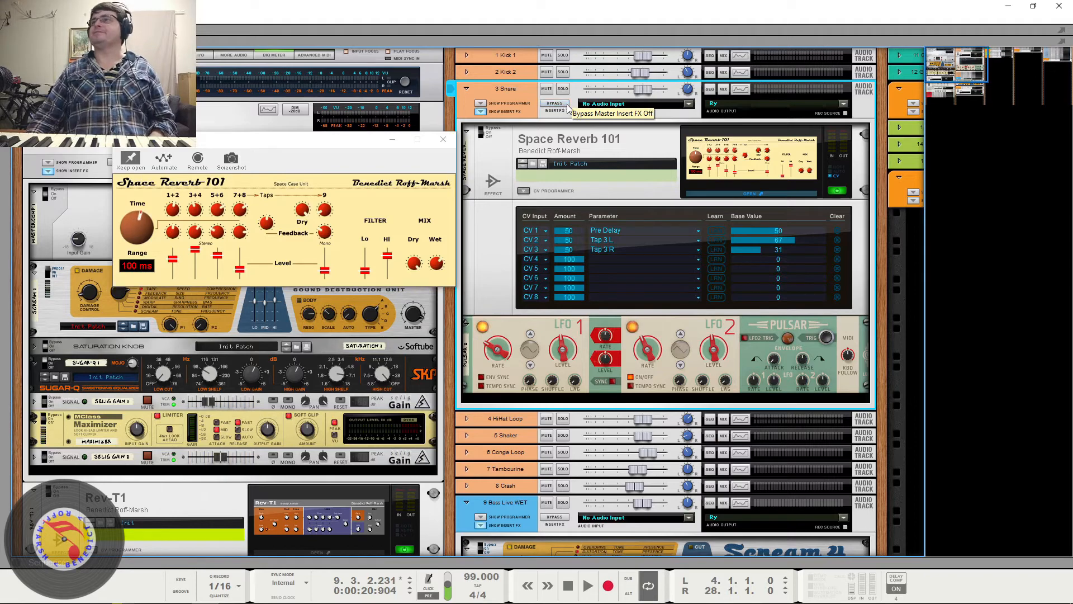
- Set the Space Reverb 101 CV routing amounts for Pre Delay, Tap 3 L and Tap 3 R to 0
click(568, 233)
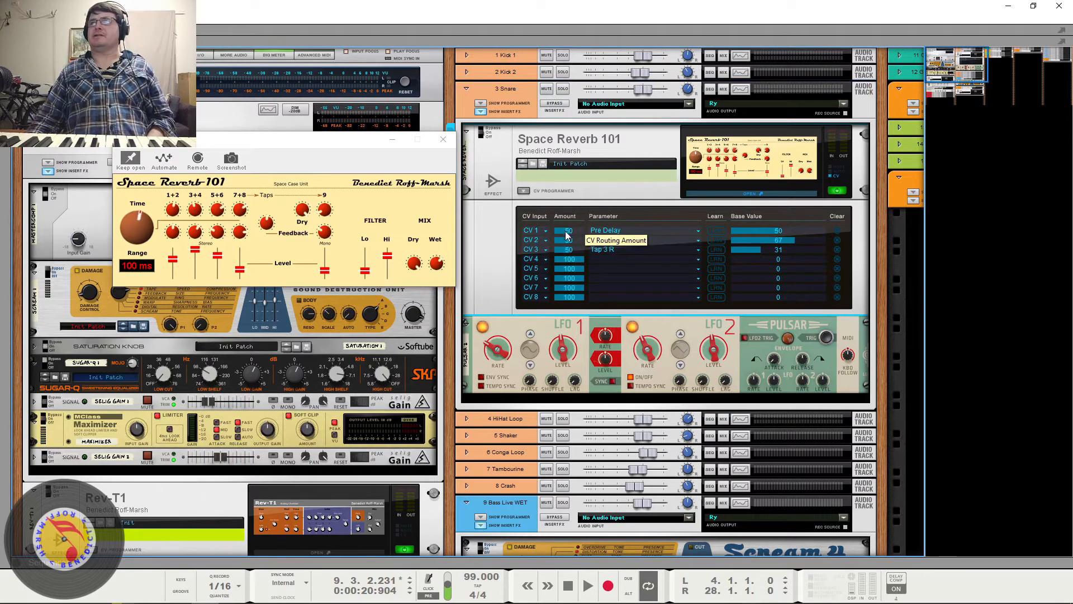
drag(555, 229, 576, 262)
drag(578, 208, 575, 180)
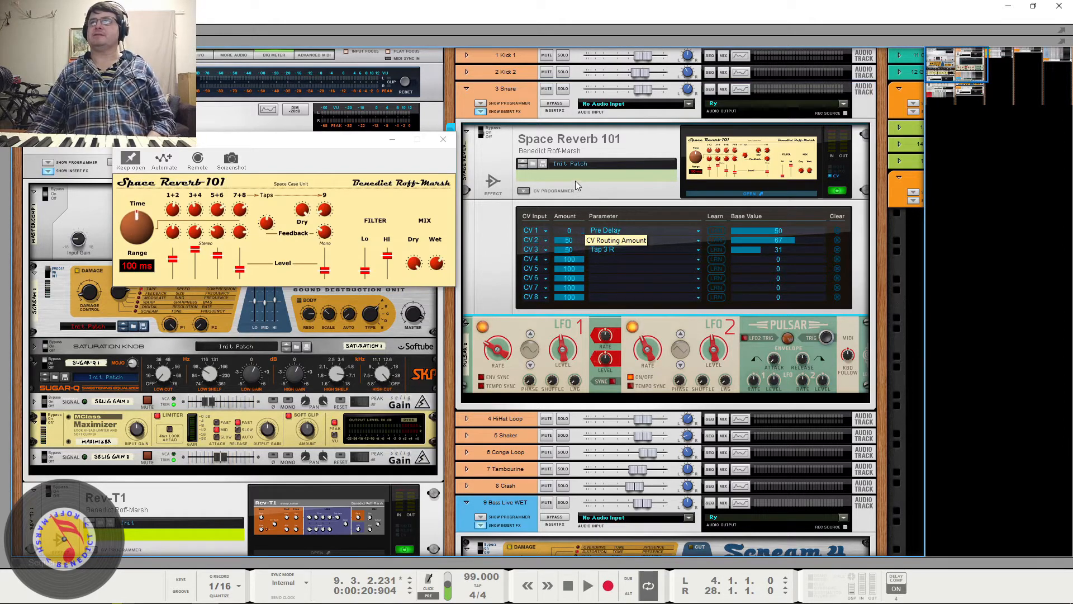
drag(571, 240, 572, 258)
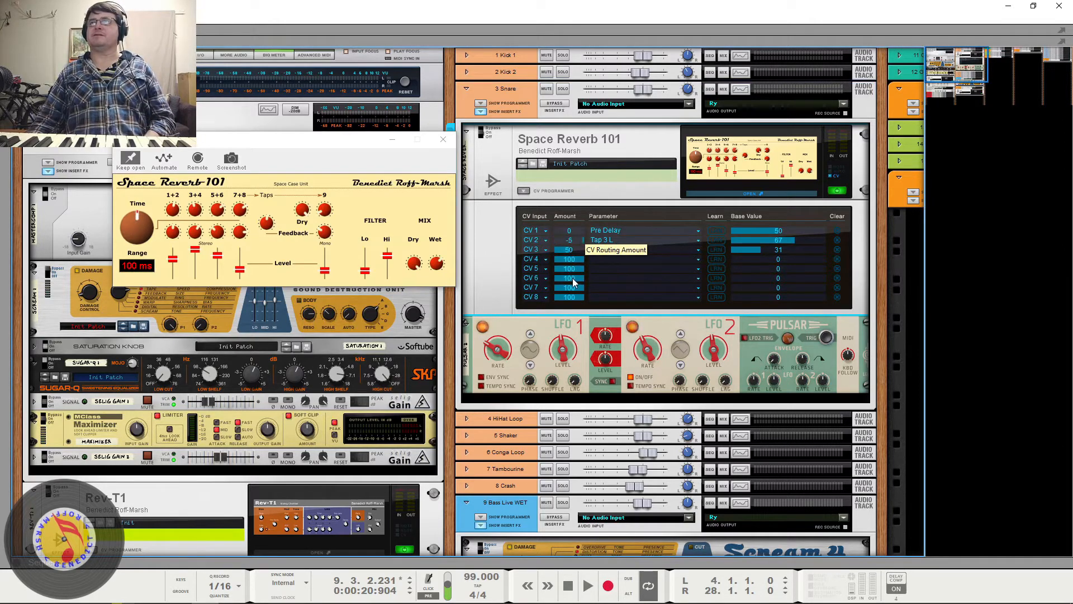
drag(573, 249, 570, 285)
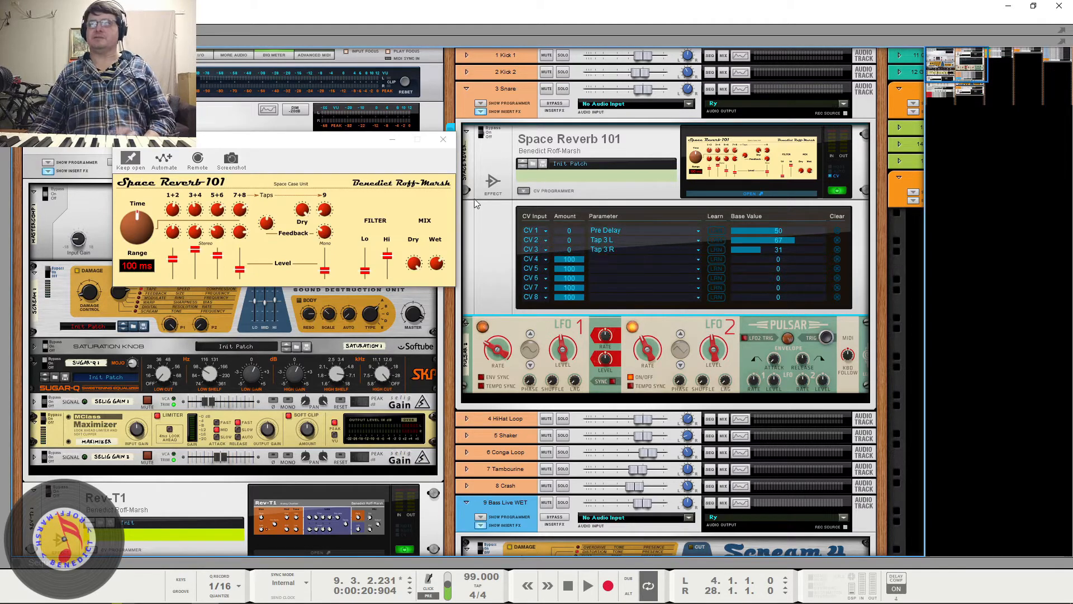
- Solo the 3 Snare channel during playback and compare it with its insert effects bypassed and active
key(space)
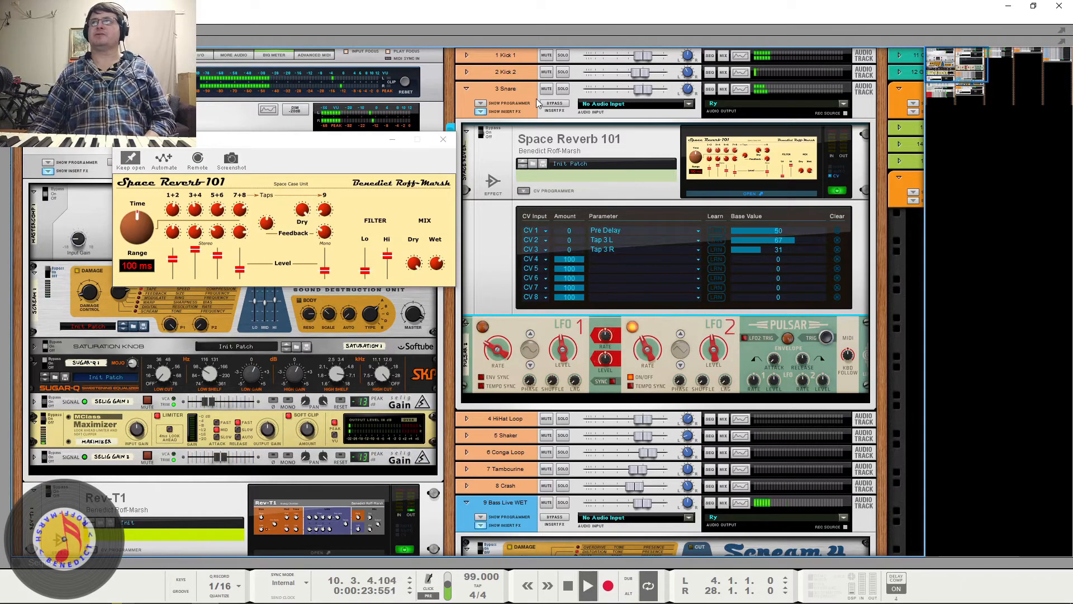
click(562, 88)
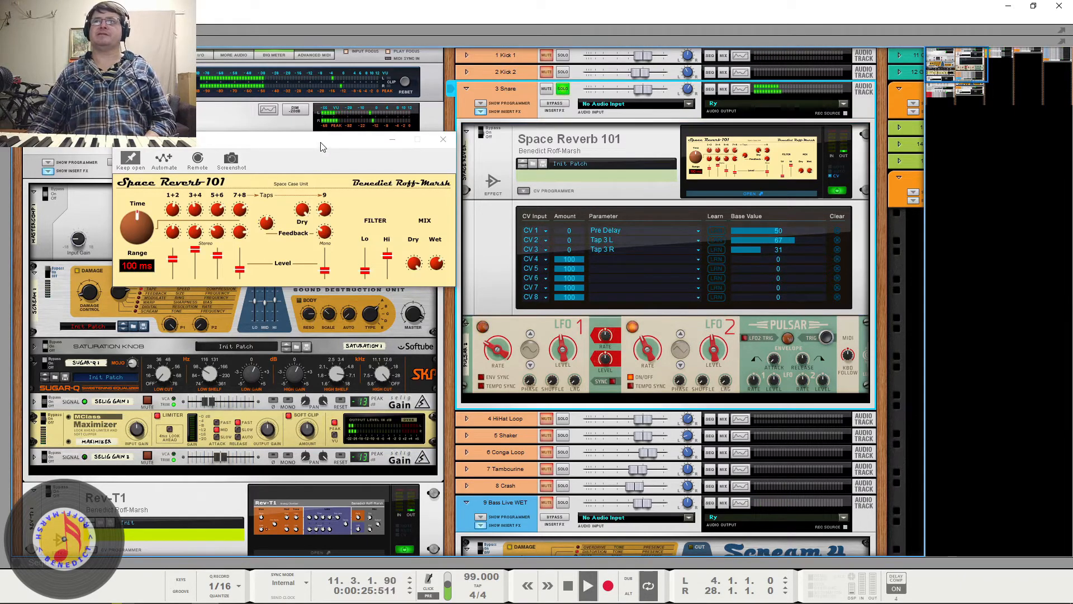
click(547, 107)
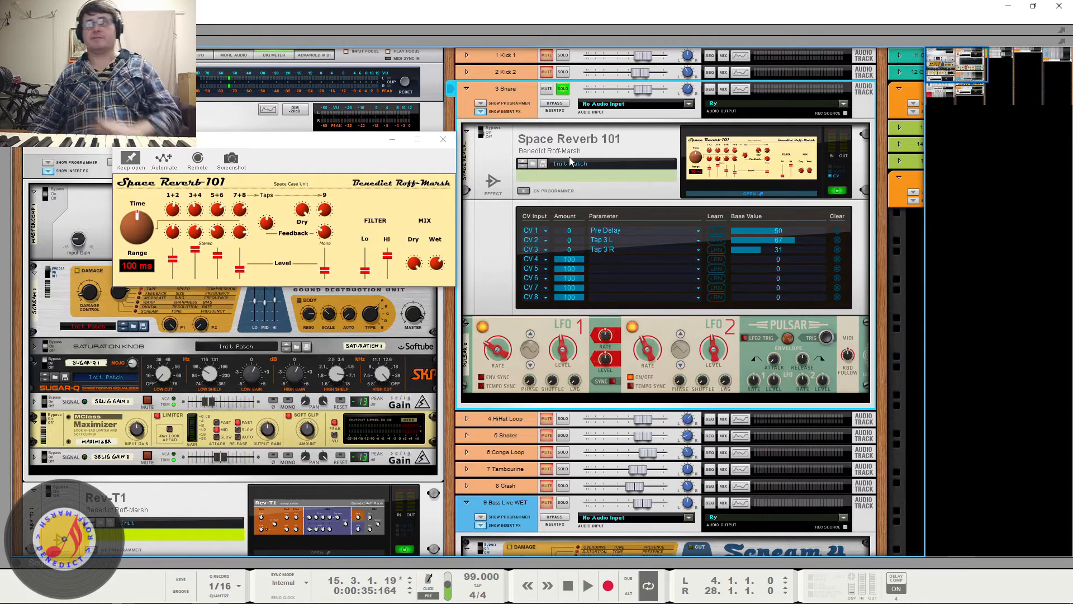
scroll(114, 509, down, 5)
scroll(126, 487, up, 2)
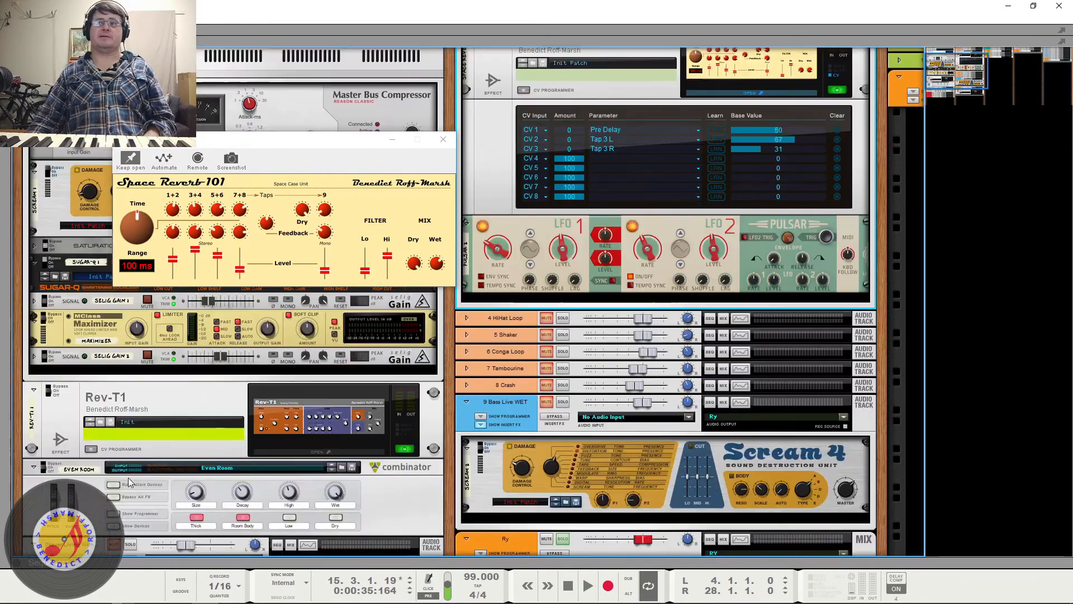
scroll(139, 464, down, 1)
scroll(165, 423, up, 4)
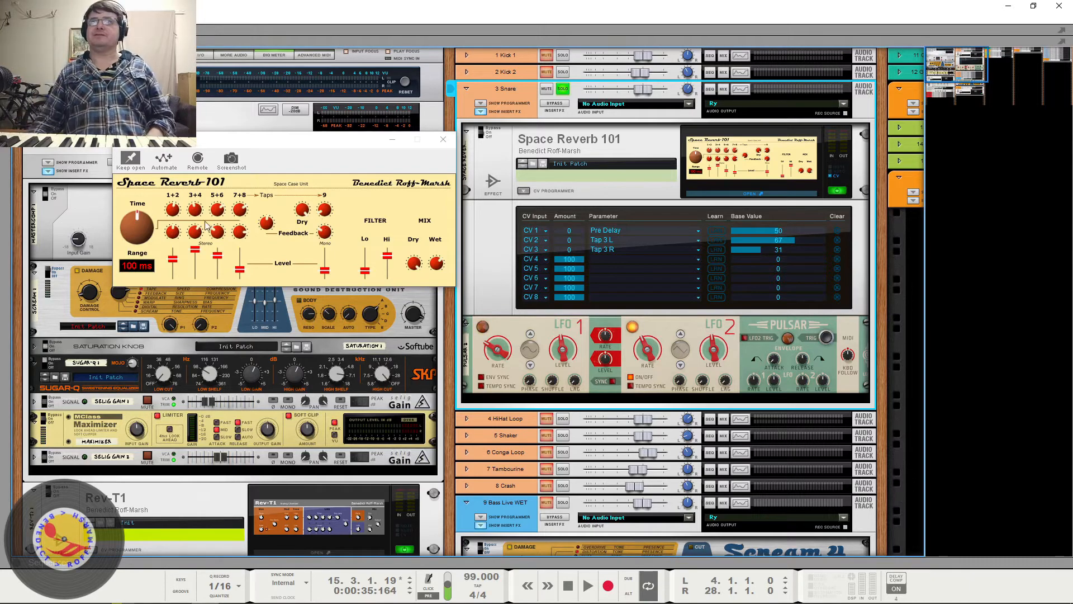
- Try the Space Reverb 101 Range at 500 ms on the soloed snare, return it to 100 ms, and listen again
click(134, 266)
key(space)
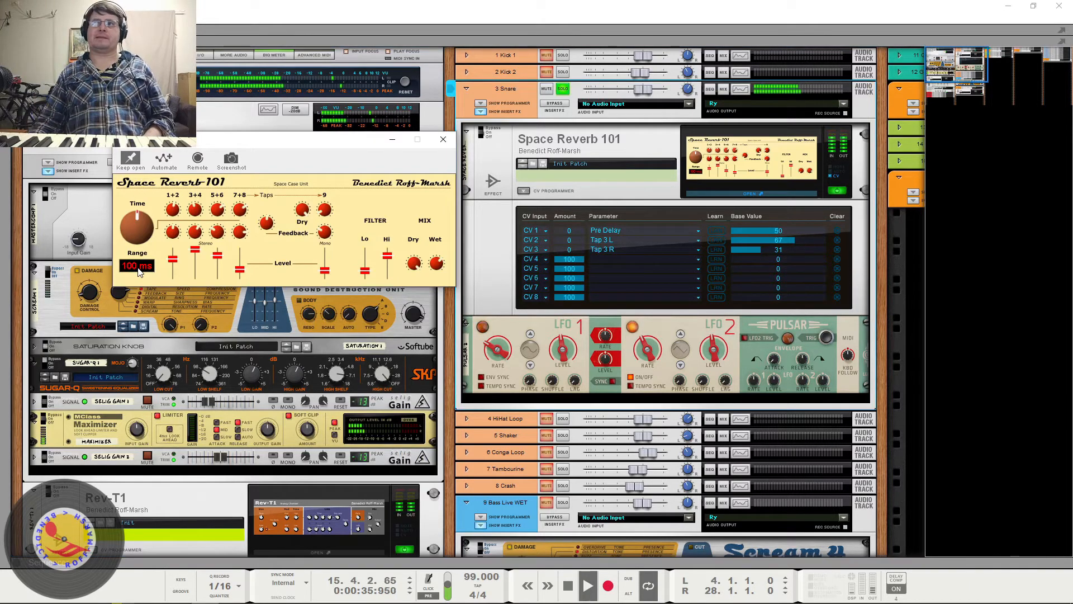
drag(147, 244, 149, 133)
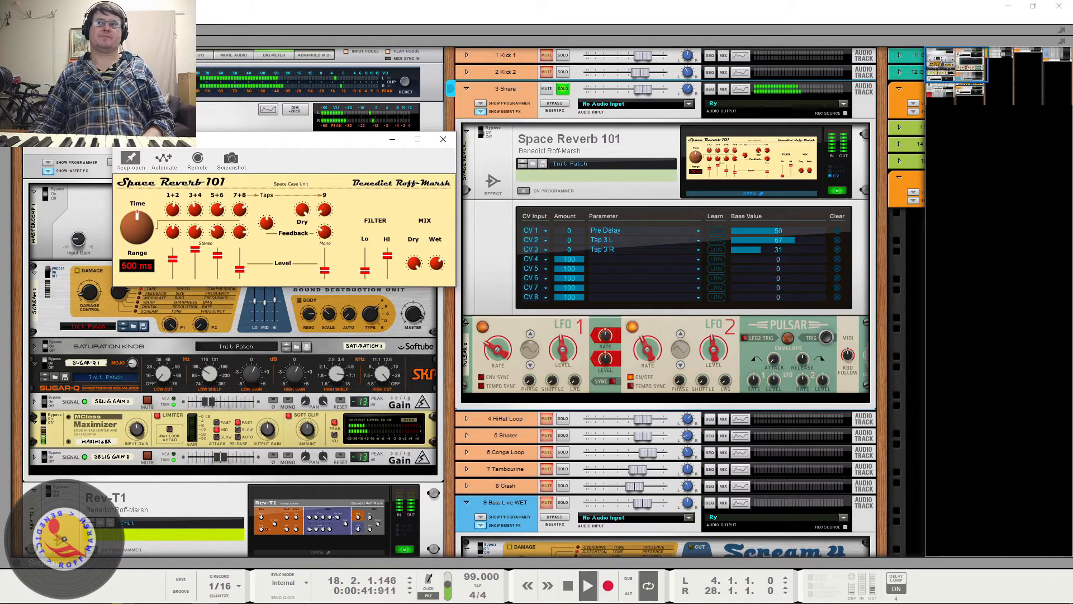
key(space)
drag(148, 133, 144, 280)
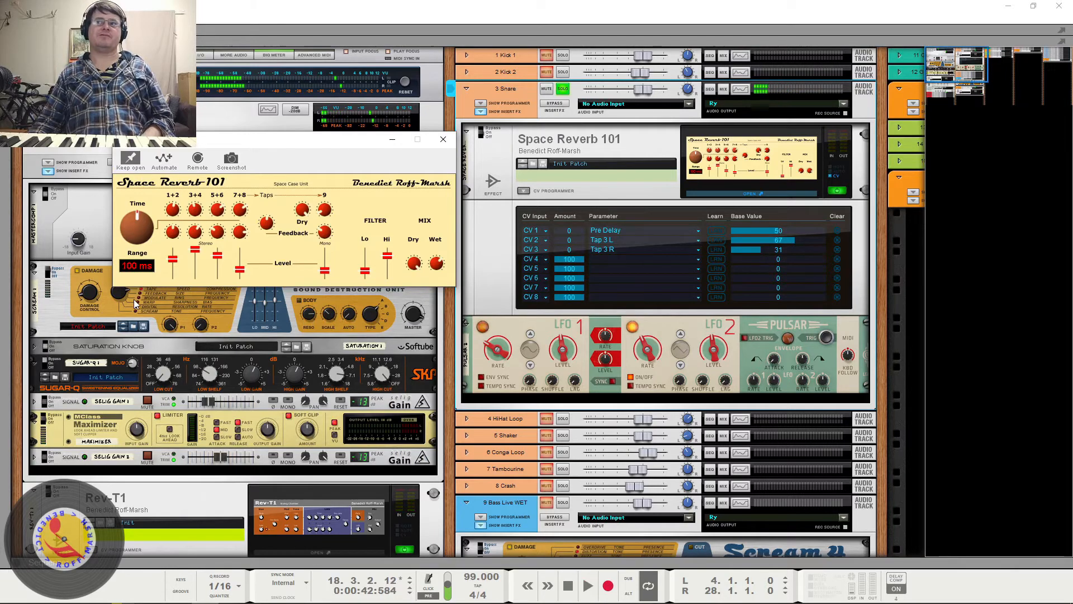
key(space)
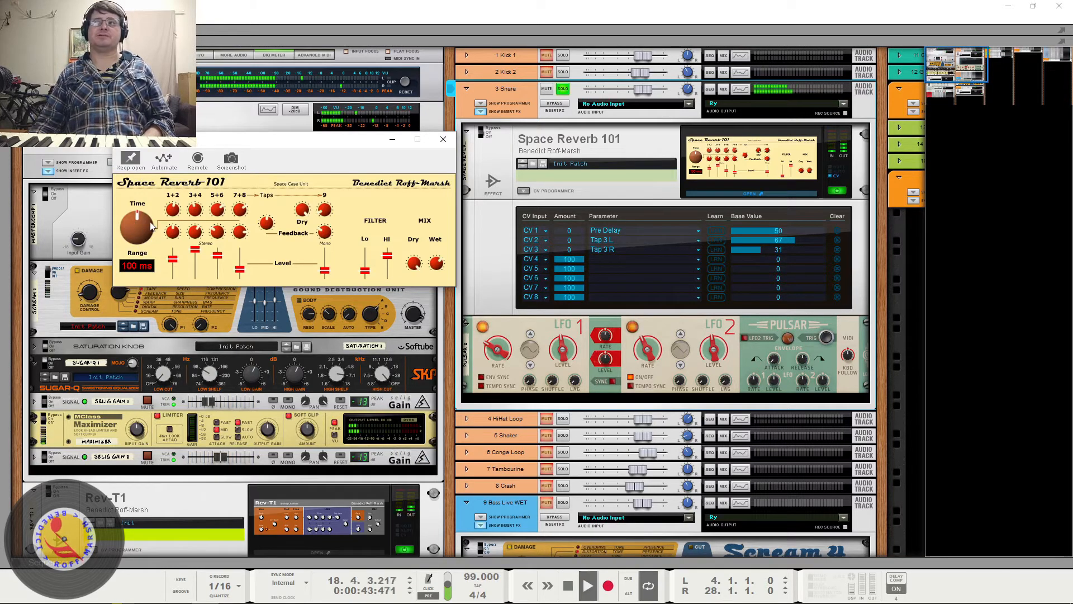
key(space)
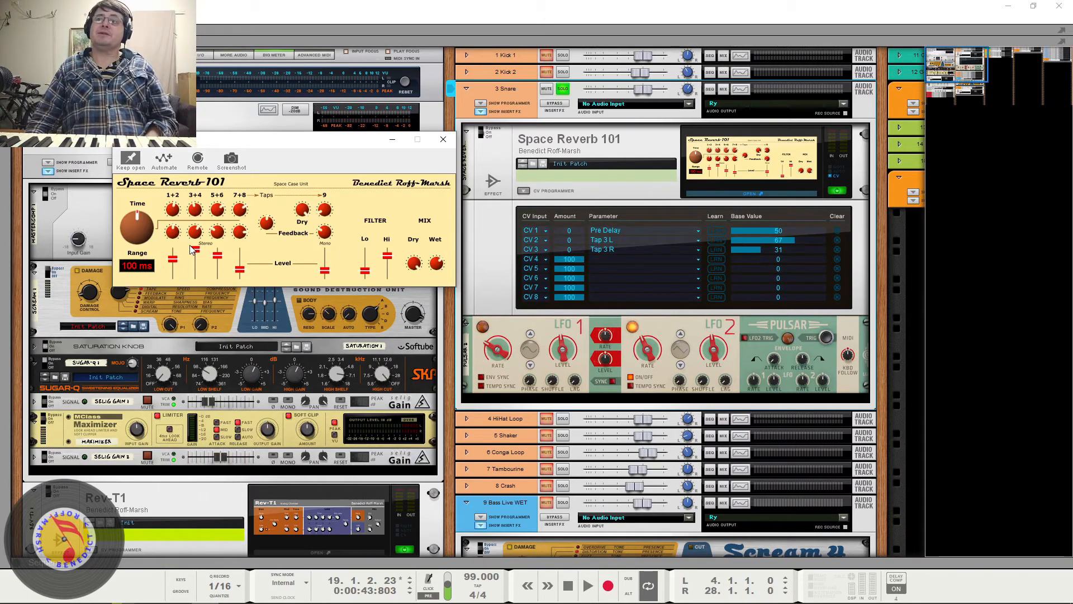
- Play the soloed snare and compare its insert effects active and bypassed, leaving them bypassed when stopping
key(space)
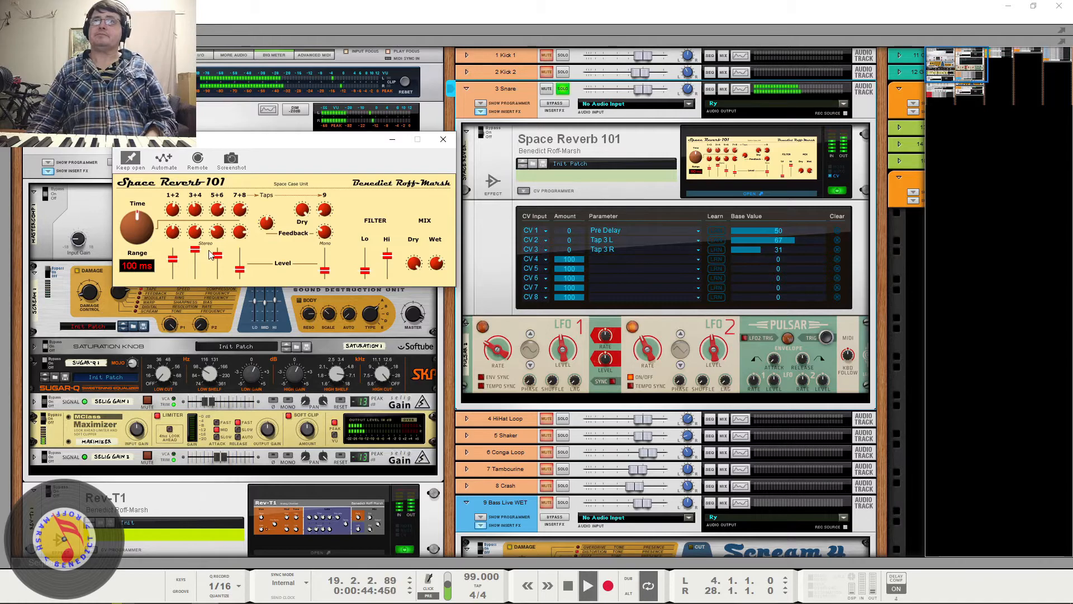
key(space)
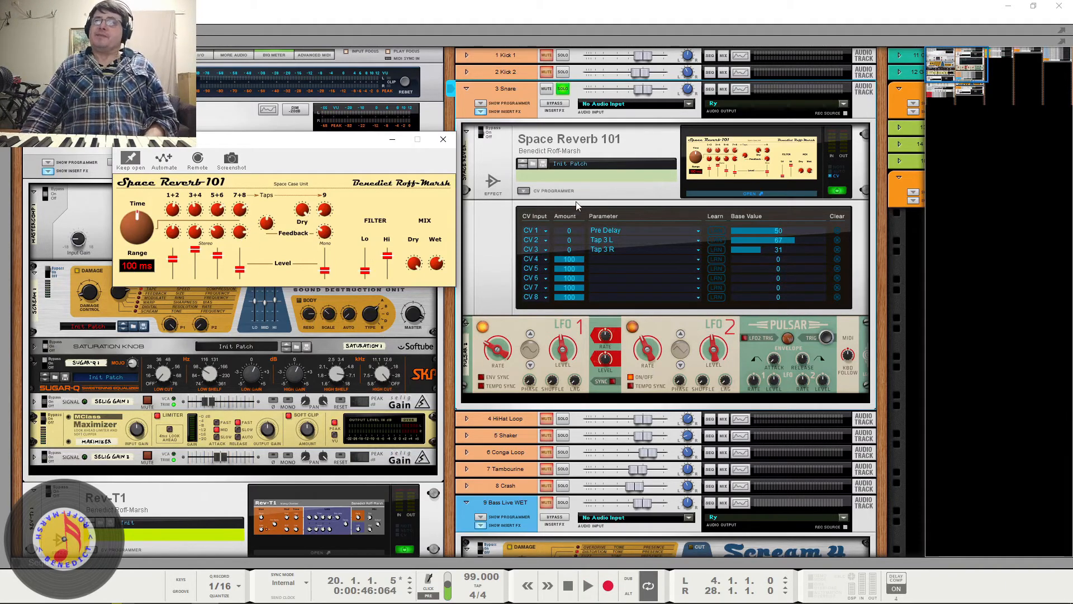
key(space)
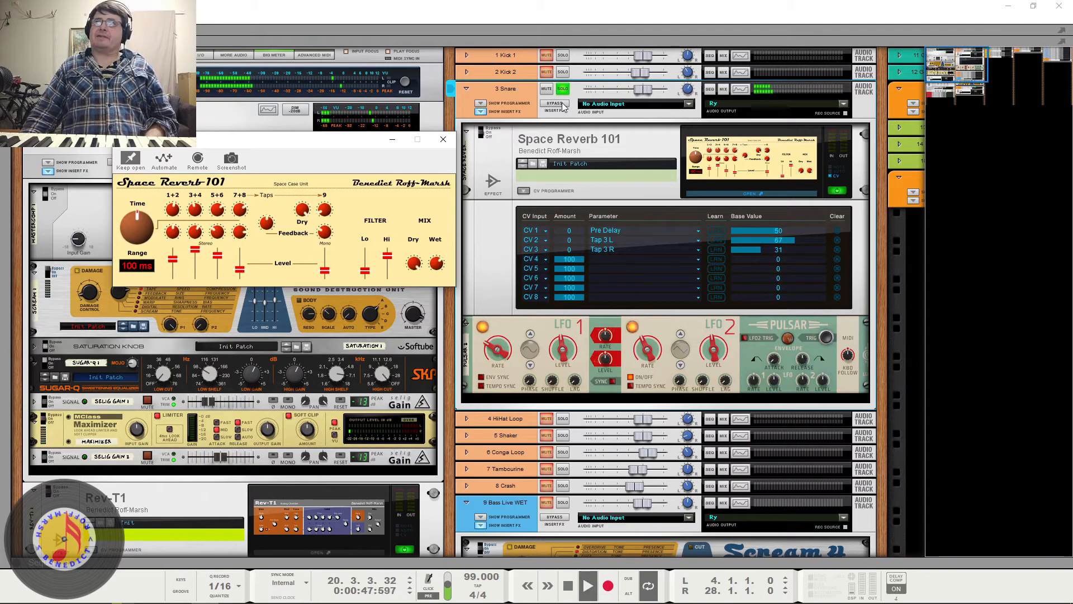
click(563, 106)
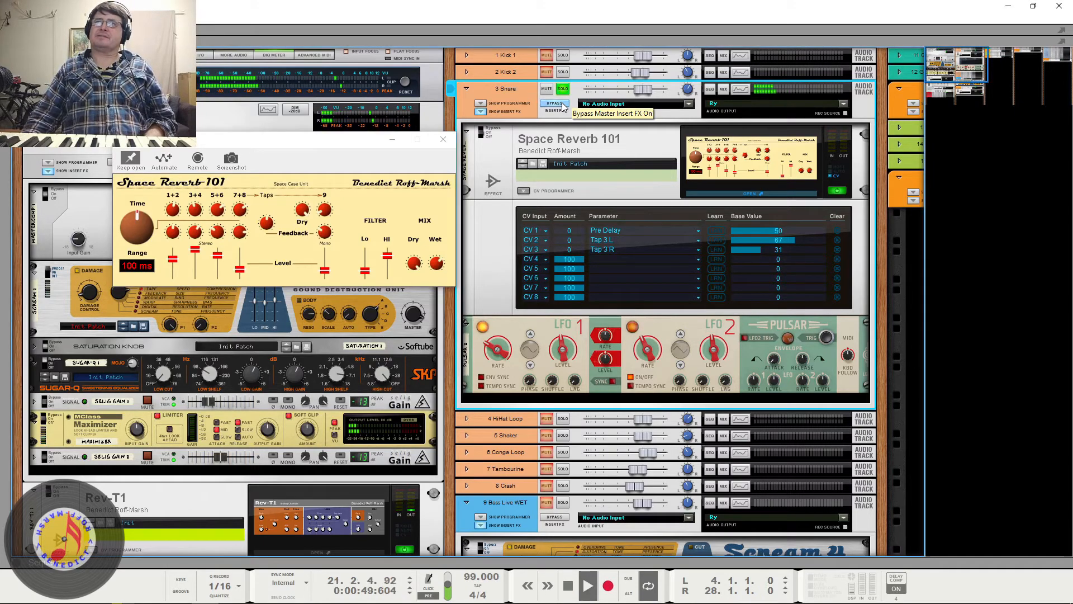
click(563, 106)
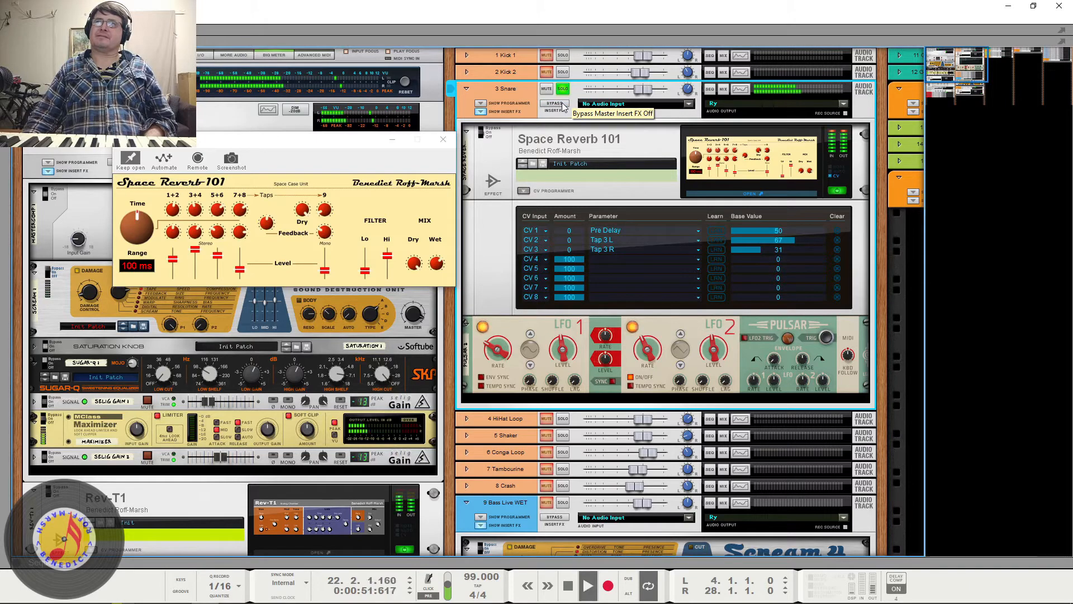
click(563, 106)
key(space)
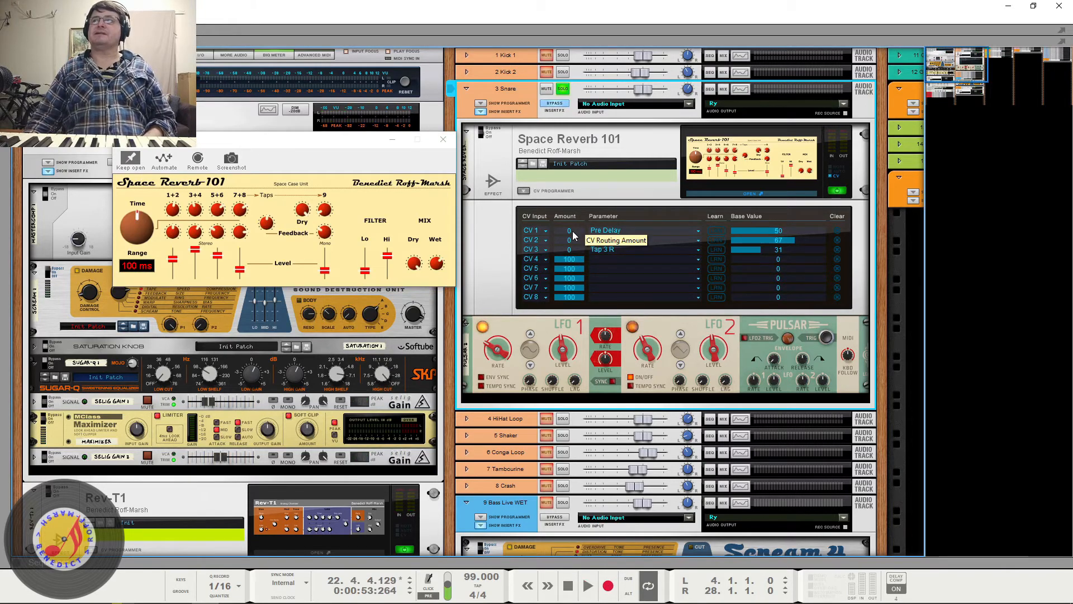
- Set the CV 1 Pre Delay amount to 50 and, with the snare inserts re-enabled, audition Pulsar's LFO 1 Level at 100% and 41%
drag(572, 230, 587, 196)
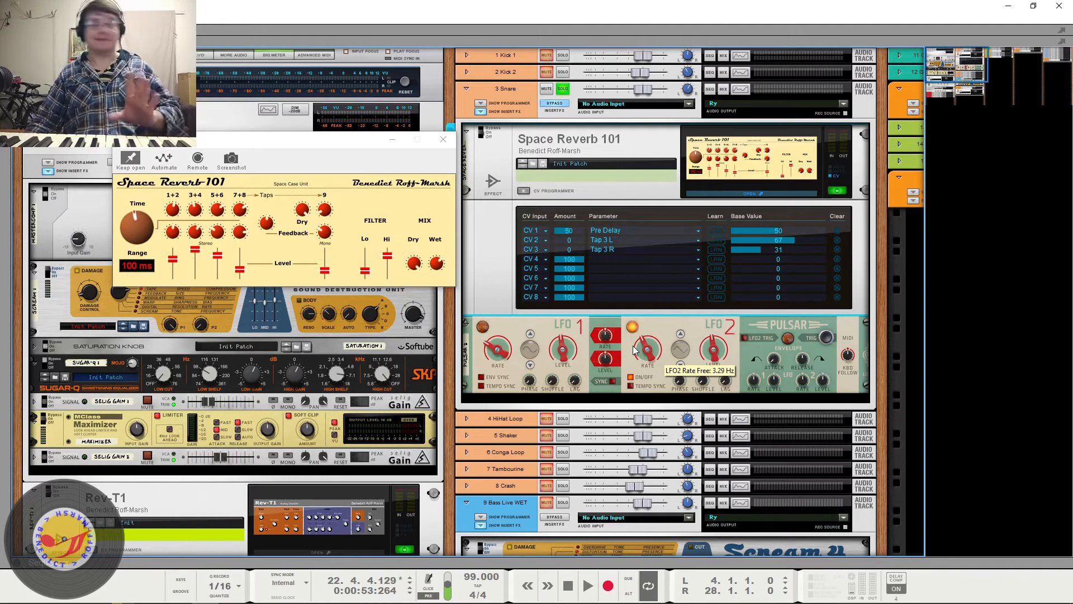
key(space)
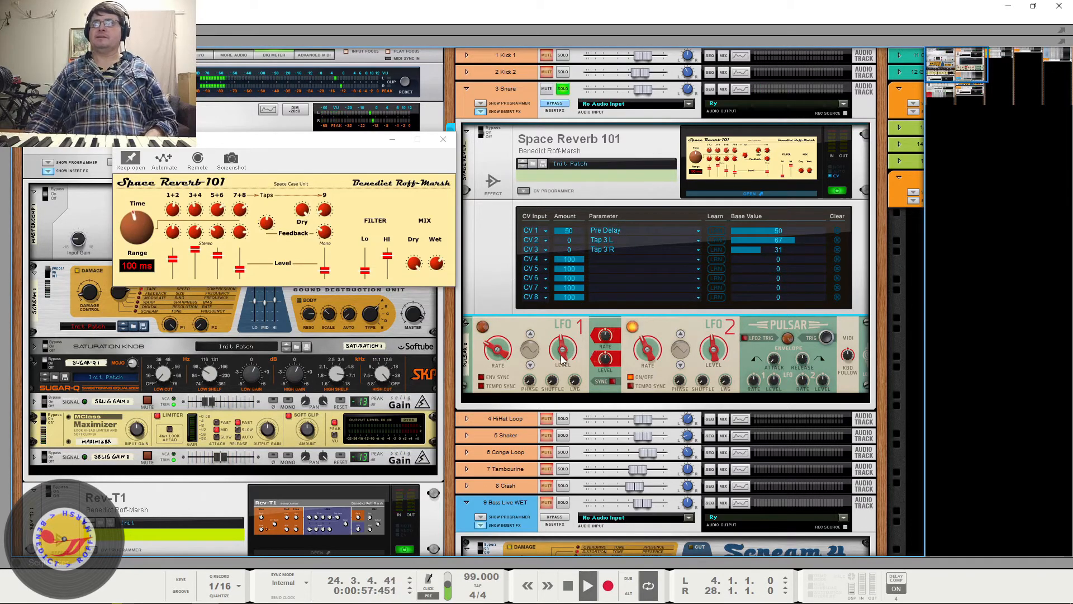
click(569, 321)
drag(569, 322, 562, 195)
click(553, 111)
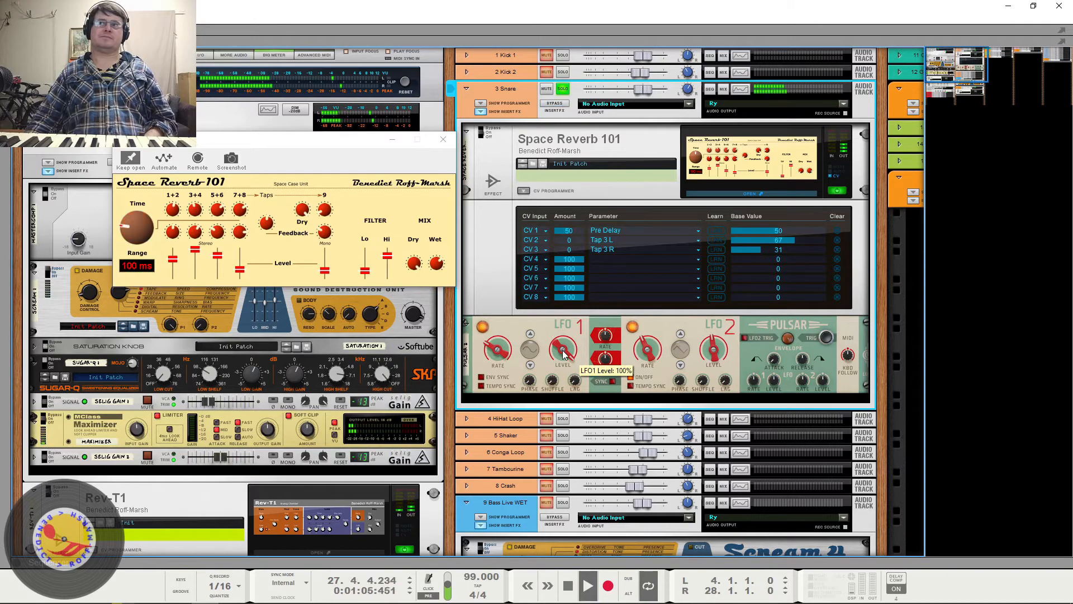
drag(565, 353, 584, 440)
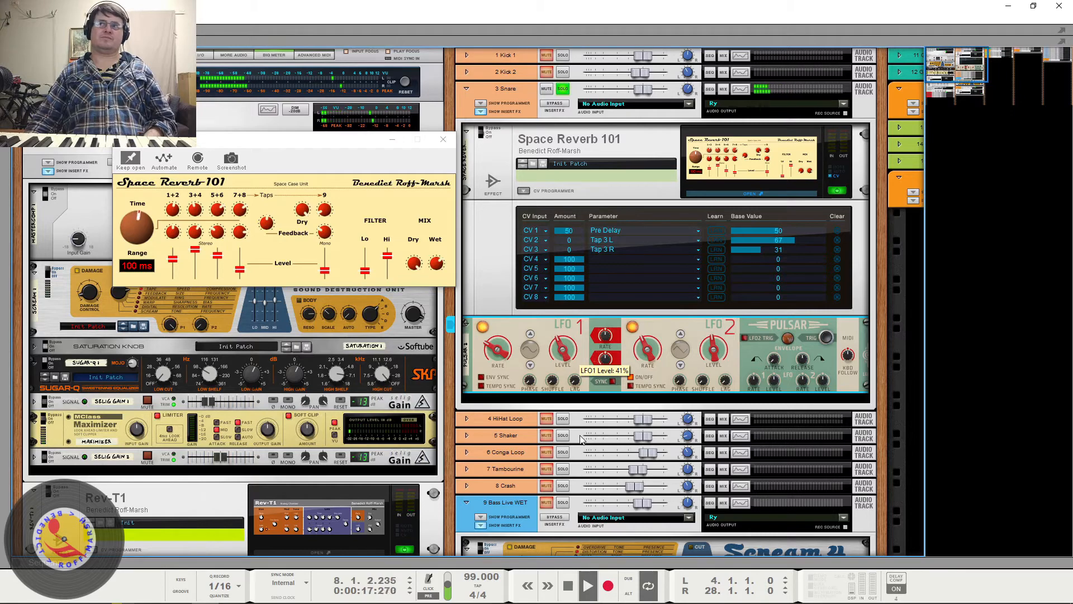
drag(580, 436, 580, 437)
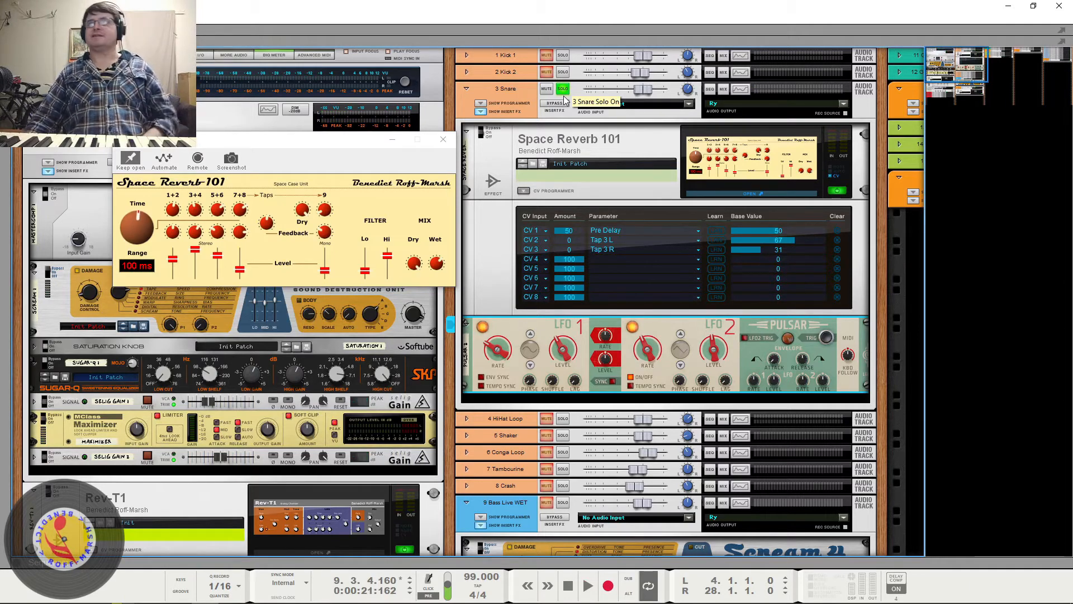
- Unsolo the 3 Snare channel and play the full mix, bringing Pulsar's LFO 1 Level to 41%
click(565, 88)
key(space)
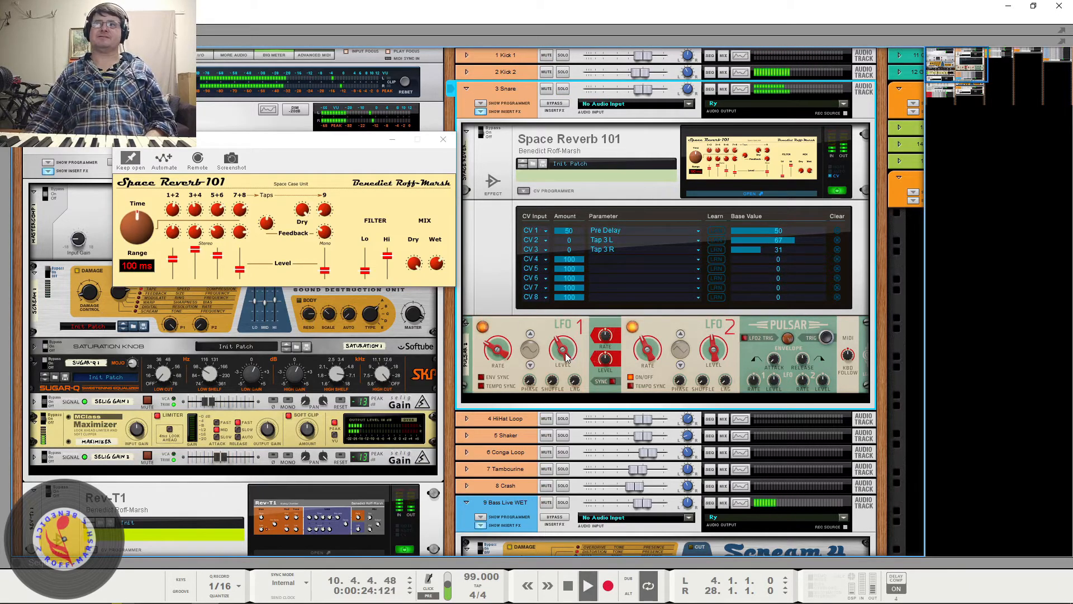
mouse_move(566, 357)
mouse_down()
mouse_move(587, 447)
mouse_move(580, 355)
mouse_up()
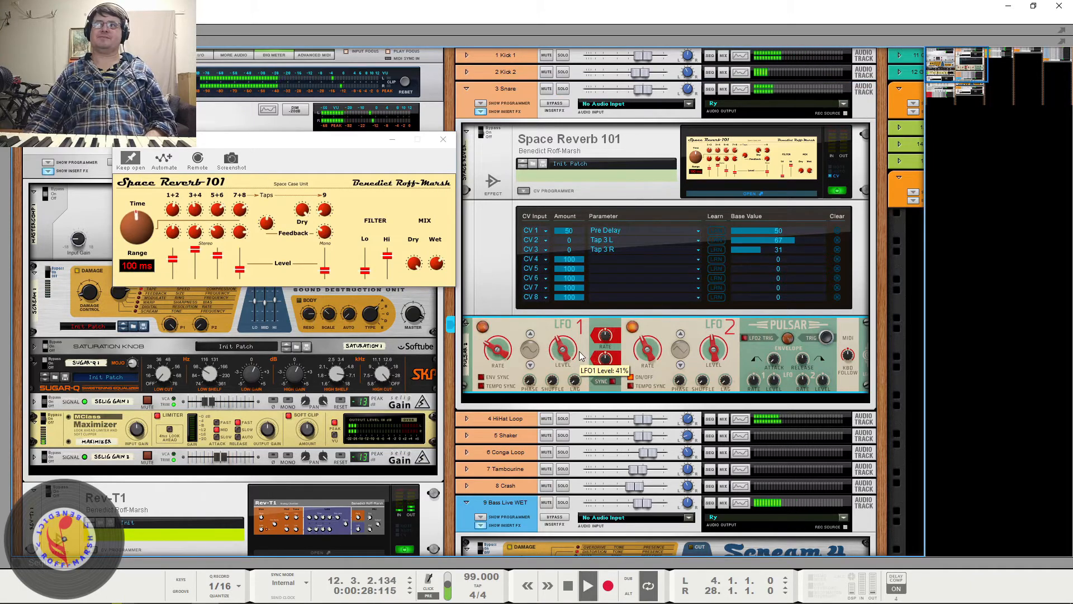
- Replay the full mix and fine-tune Pulsar's LFO 1 Level while listening to the snare
key(space)
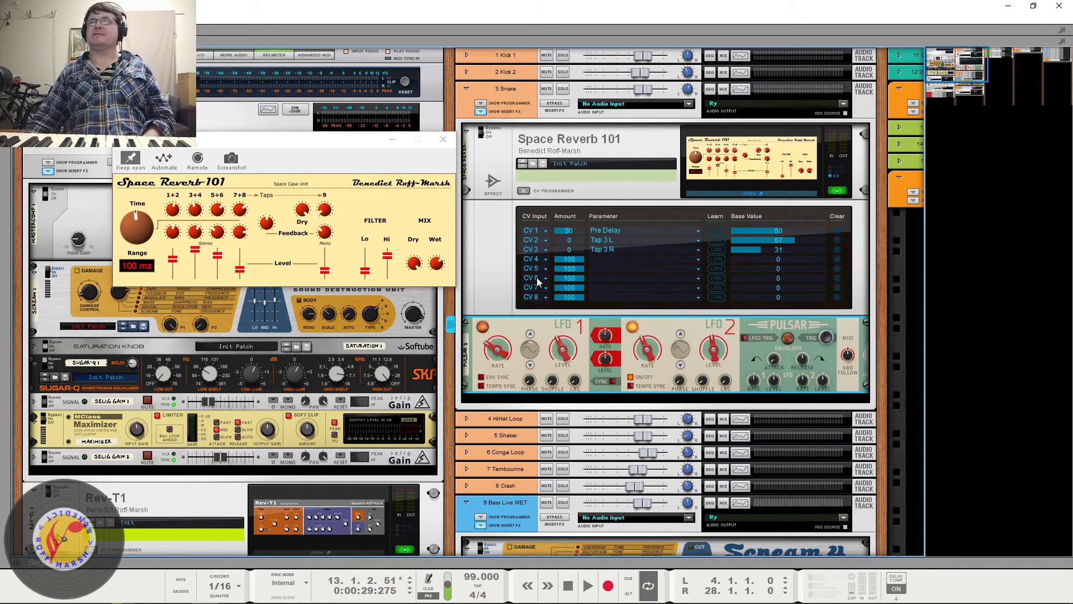
key(space)
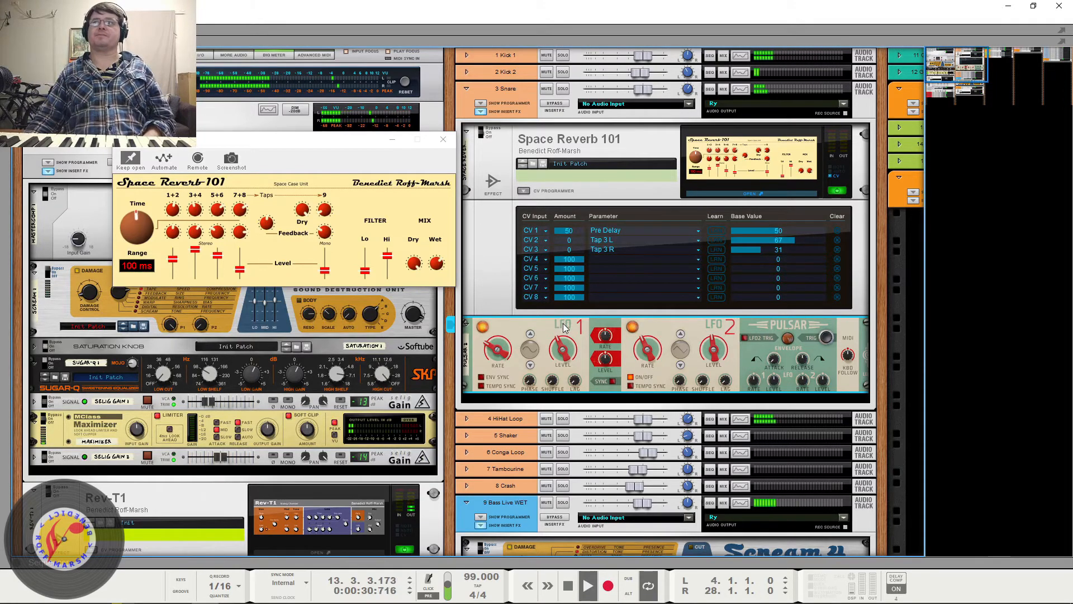
mouse_move(562, 349)
mouse_down()
mouse_move(608, 480)
mouse_move(565, 351)
mouse_up()
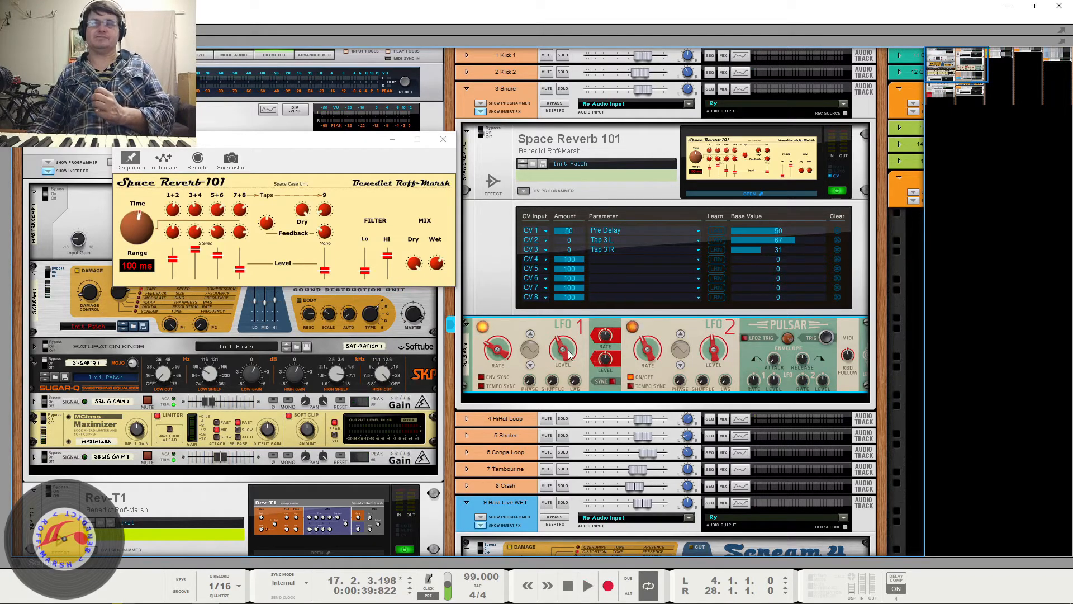
mouse_move(570, 355)
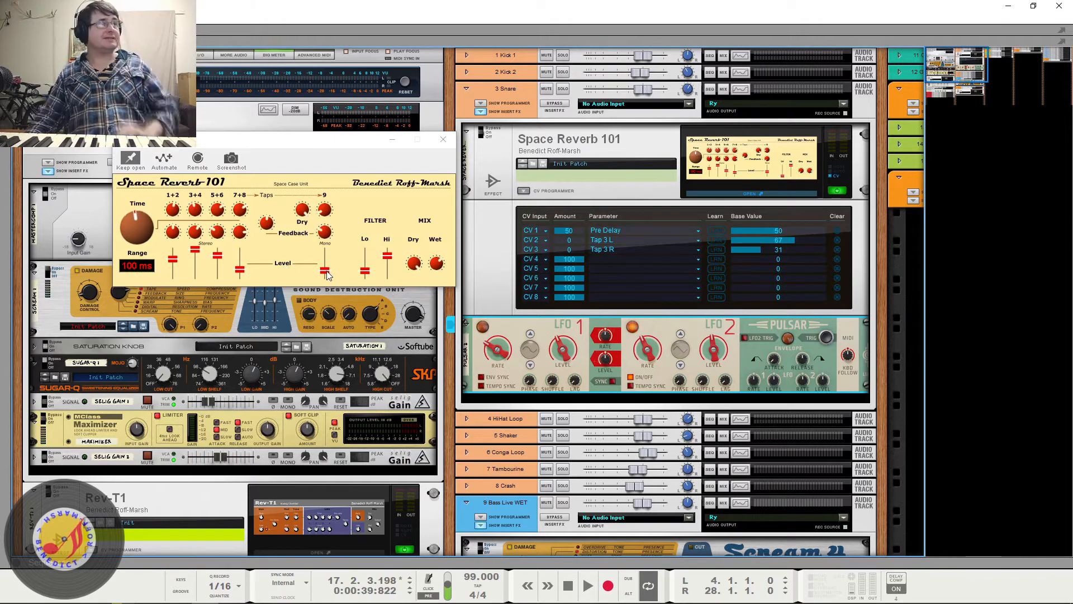
- During playback, set Space Reverb 101's CV 2 (Tap 3 L) and CV 3 (Tap 3 R) amounts to 50
key(space)
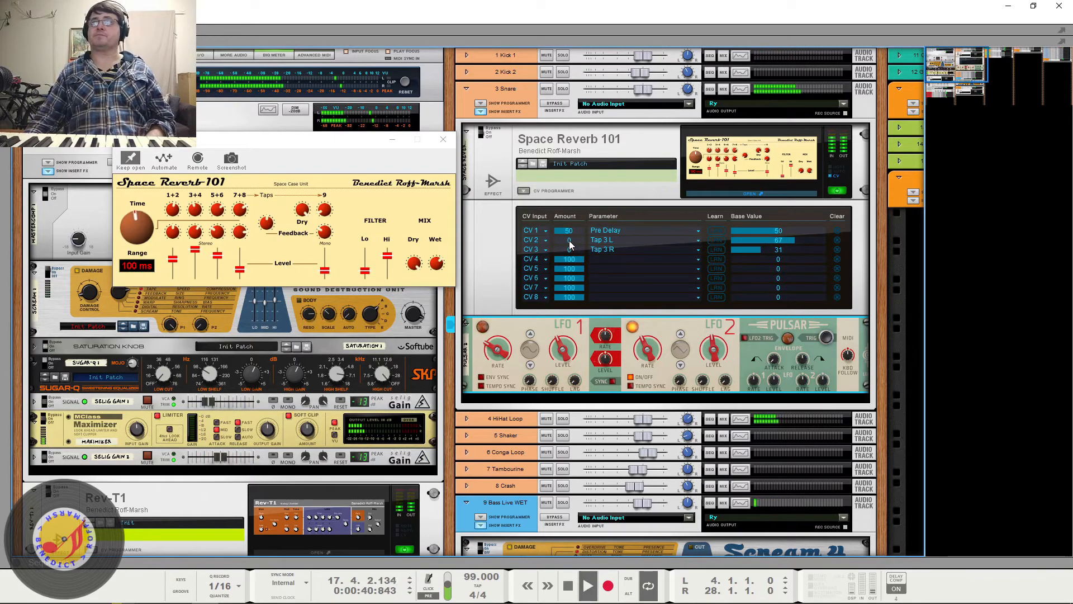
drag(570, 241, 577, 205)
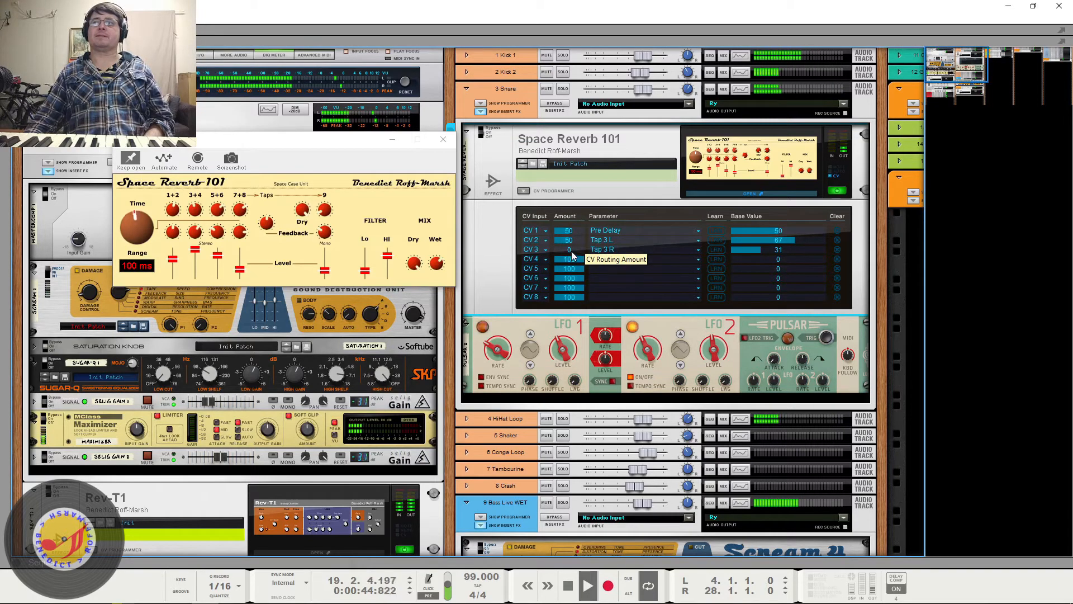
drag(571, 251, 578, 214)
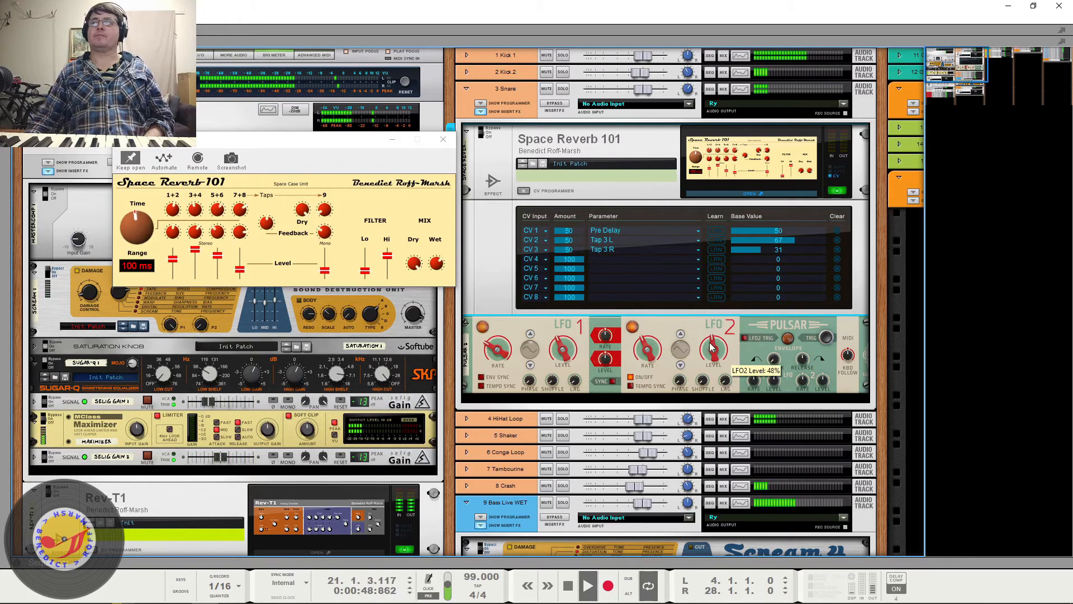
key(space)
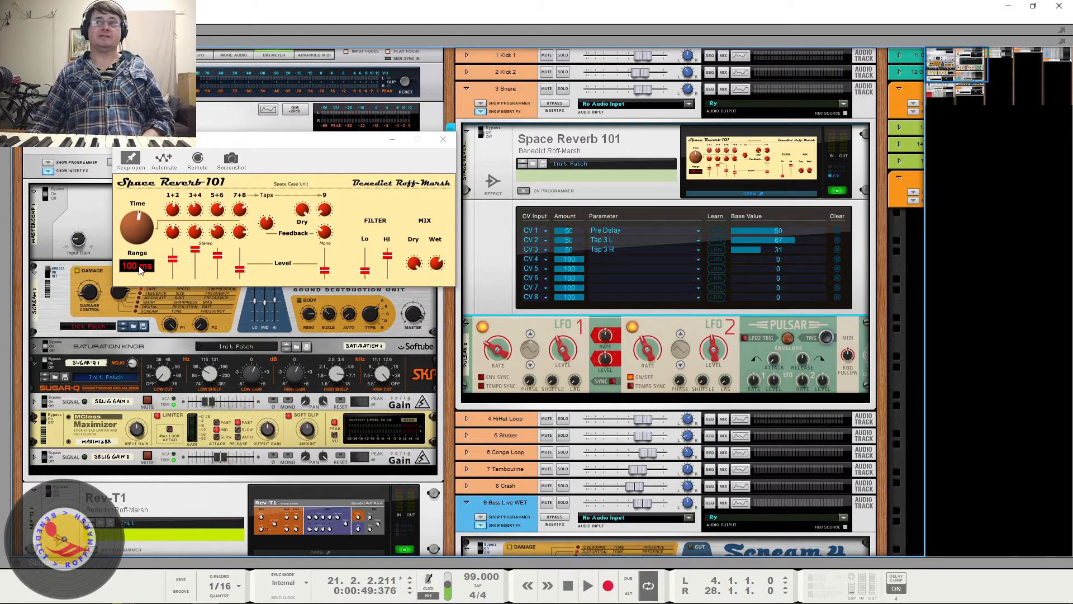
- Audition the Space Reverb 101 Range at 500 ms in the full mix and return it to 100 ms
drag(138, 265, 137, 253)
key(space)
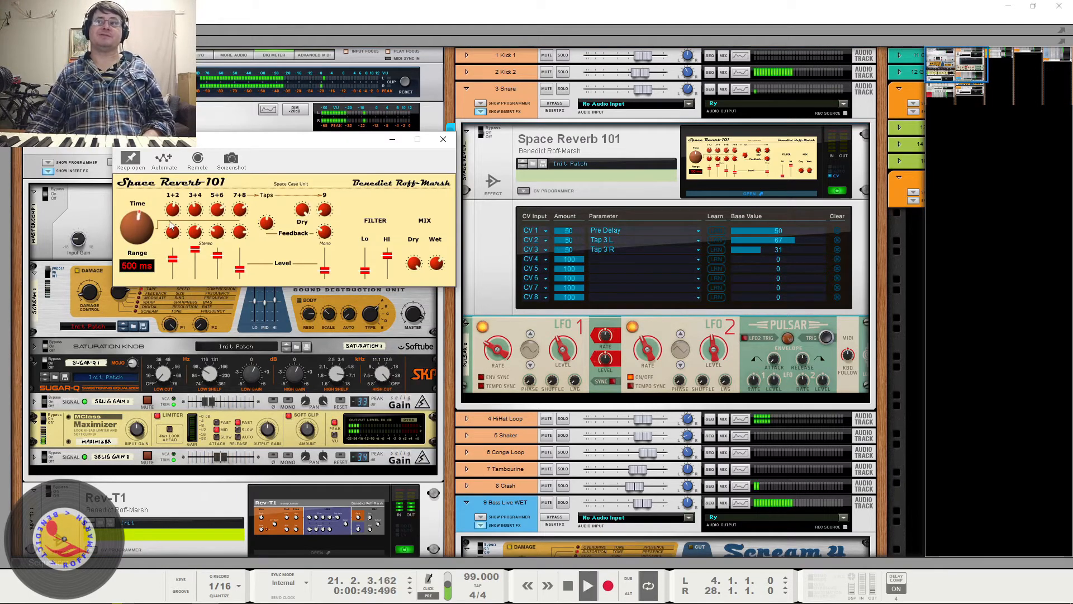
key(space)
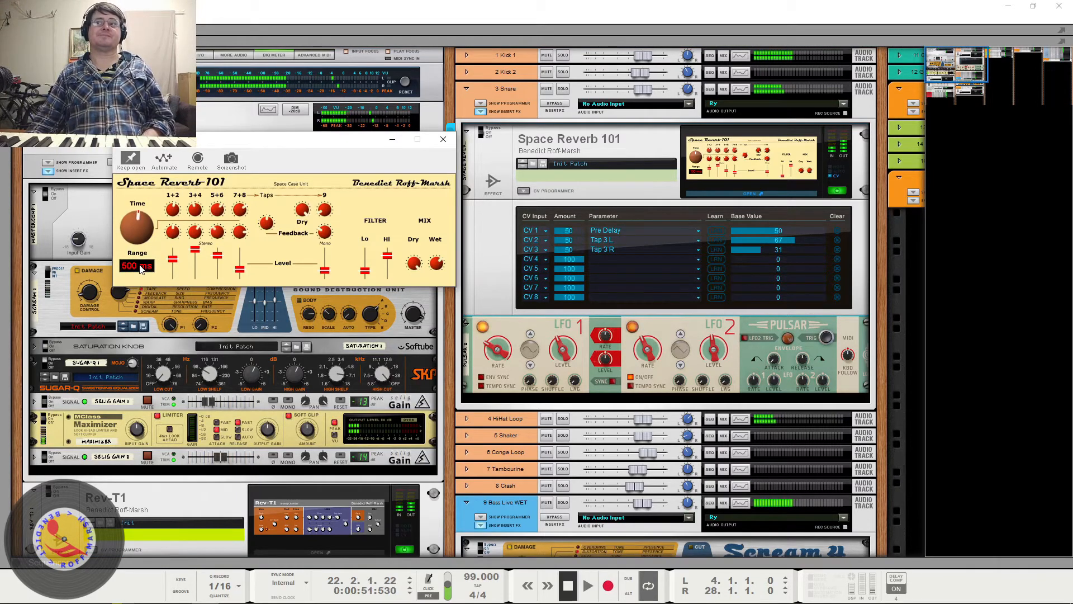
drag(144, 269, 143, 291)
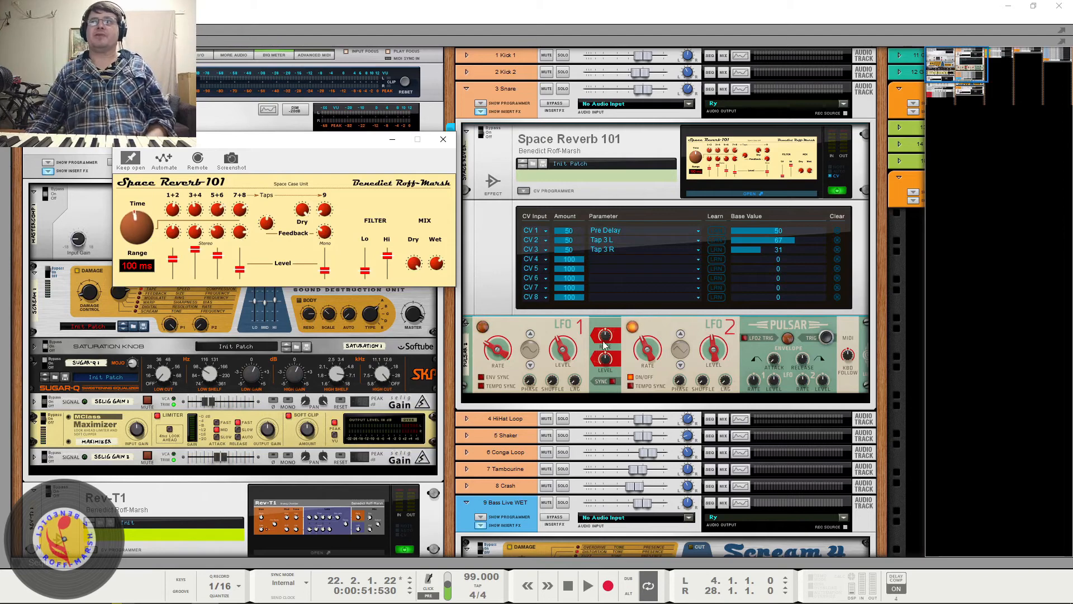
- Set Pulsar's LFO 2 Level to 40% while playing the full mix, and stop playback
click(717, 352)
key(space)
drag(734, 503, 697, 358)
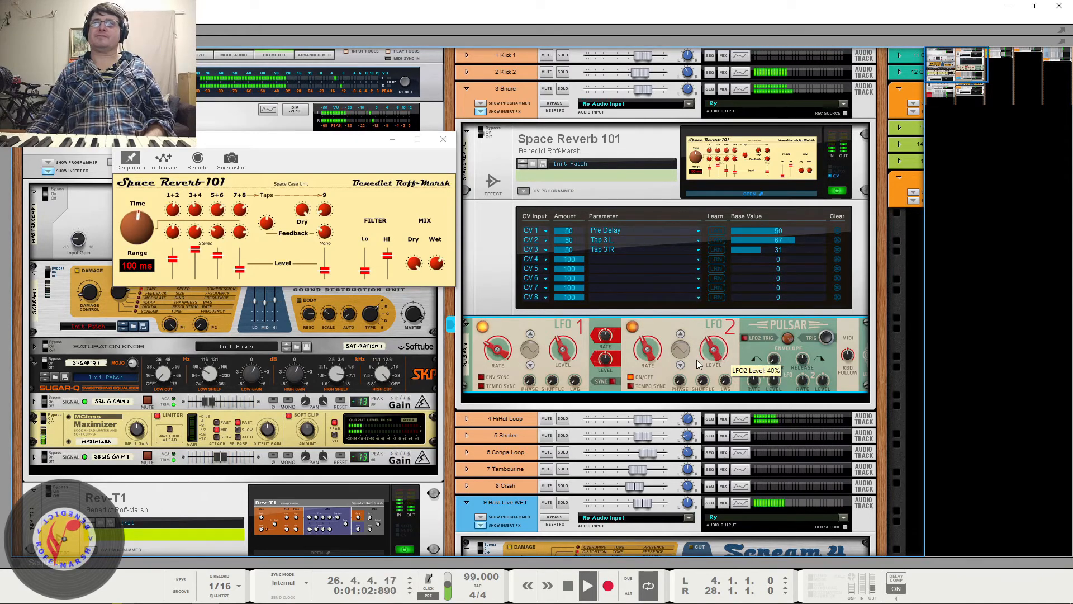
key(space)
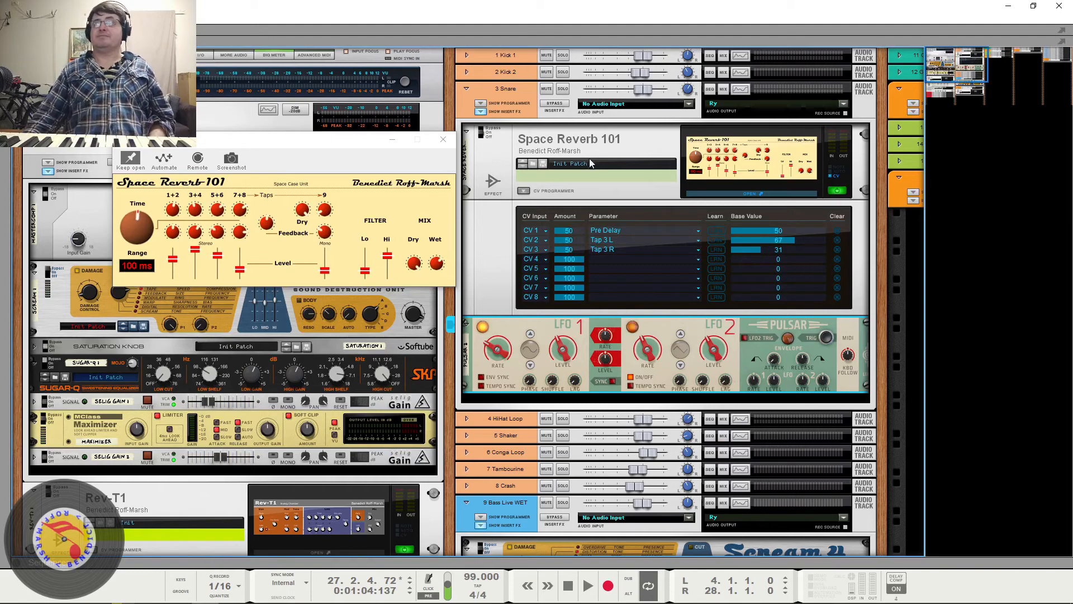
- Play the full mix and compare the 3 Snare insert effects bypassed and active, leaving them active when stopping
click(566, 108)
key(space)
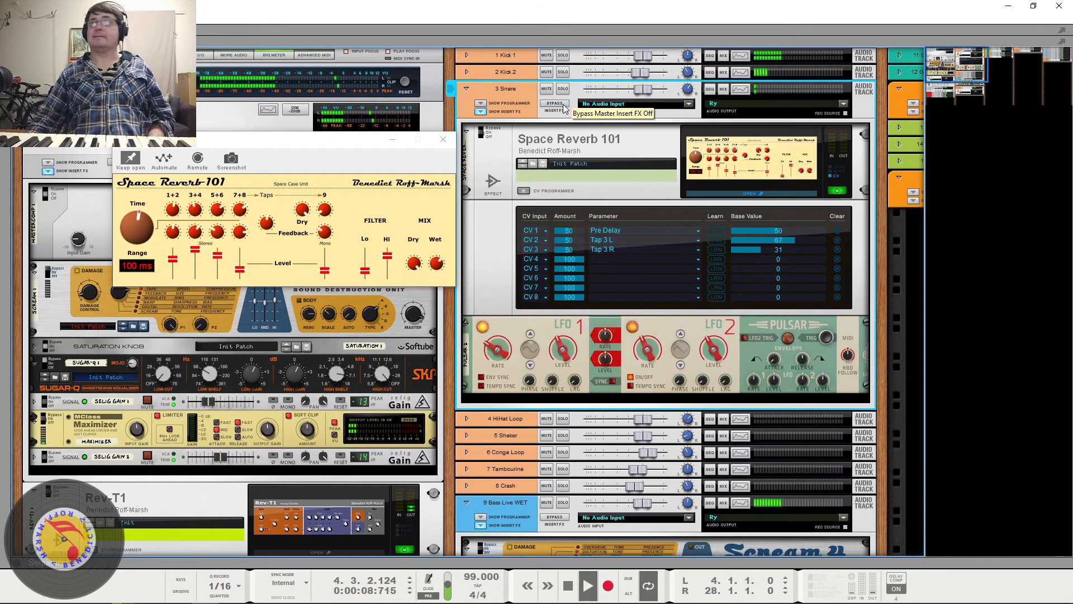
click(564, 108)
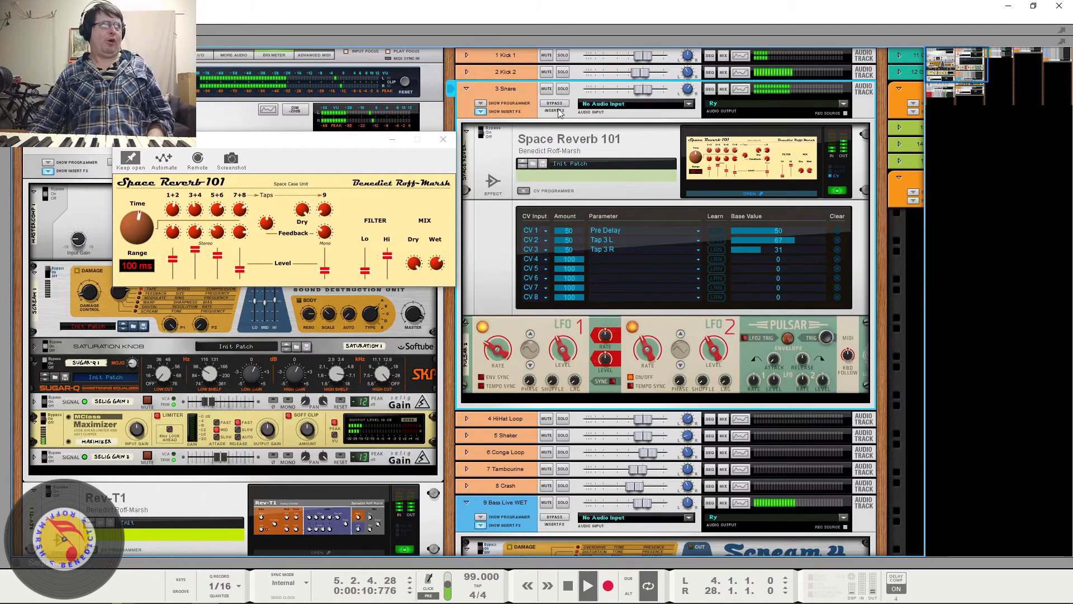
key(space)
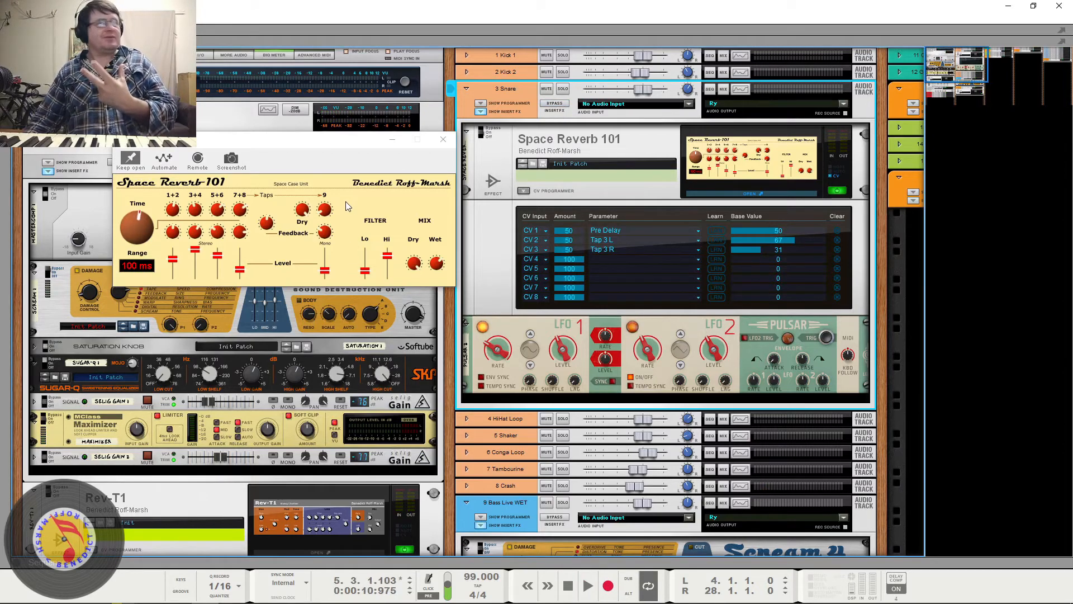
- Open the Spectrum EQ for 3 Snare, move it clear of the channel controls, and inspect the high-frequency band during playback
key(F2)
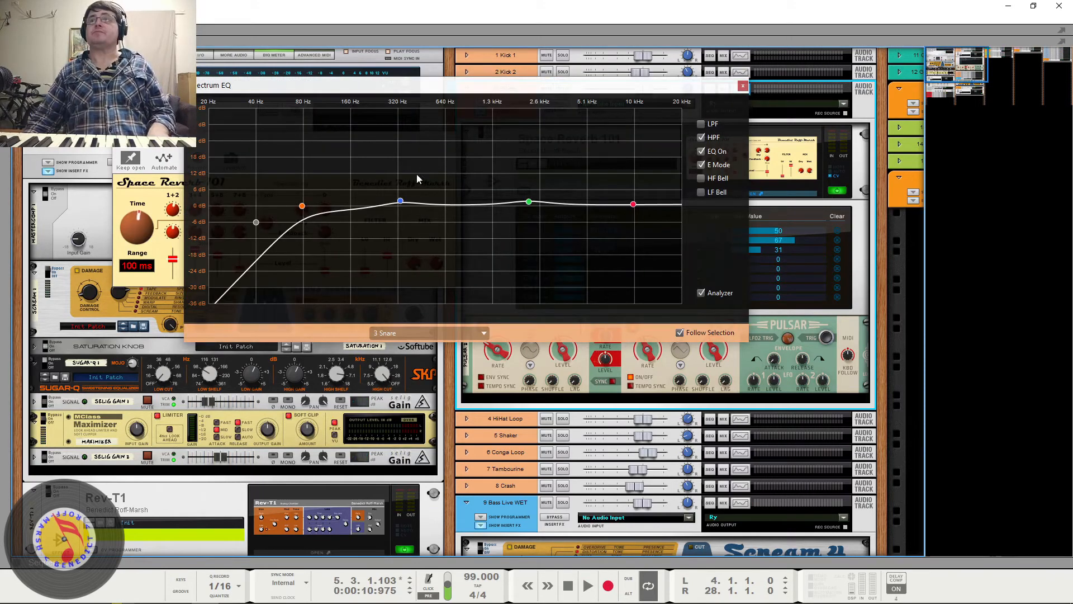
drag(562, 87, 706, 298)
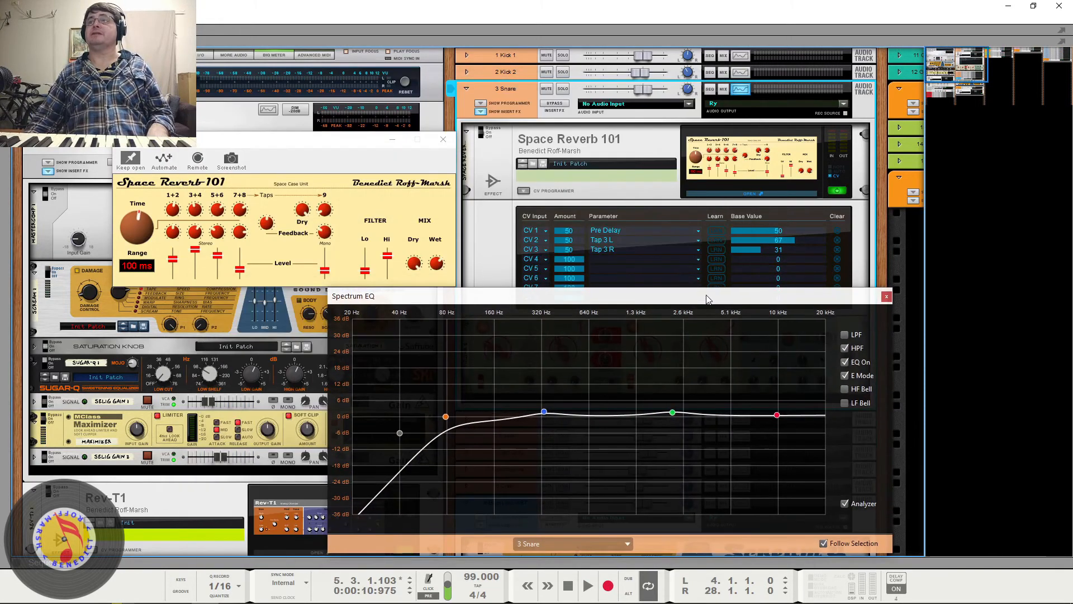
key(space)
click(777, 414)
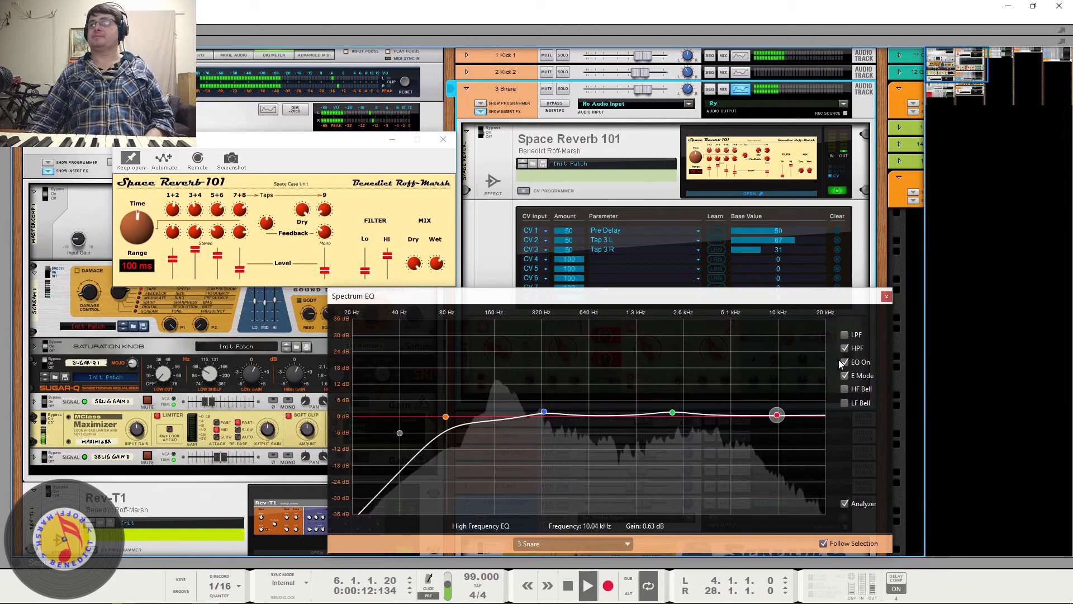
- Compare the snare with its EQ and high-pass filter off and on, leaving both enabled, and close the Spectrum EQ
click(844, 362)
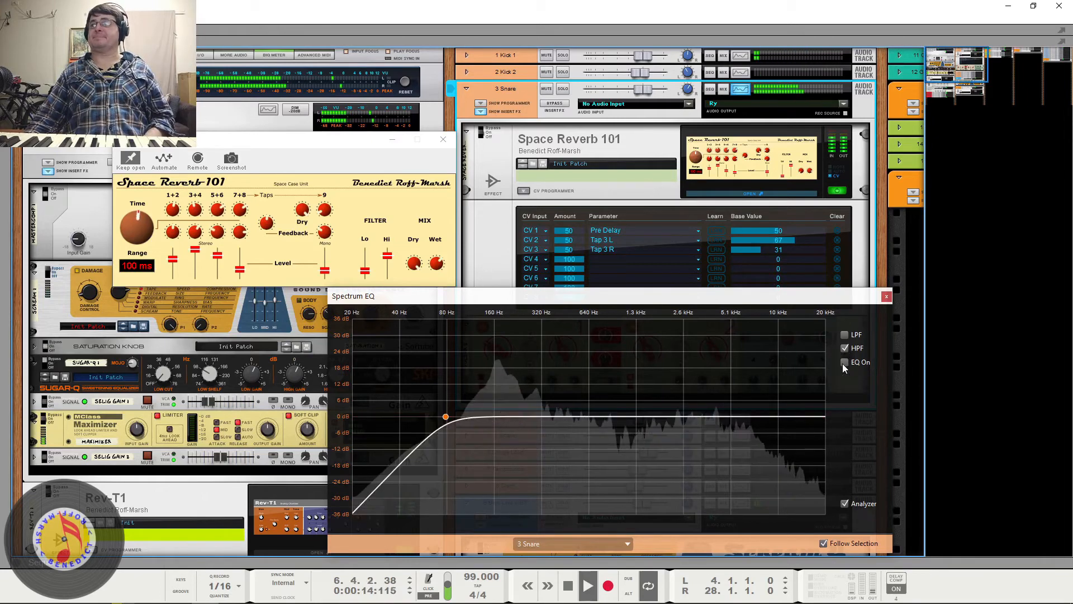
click(845, 348)
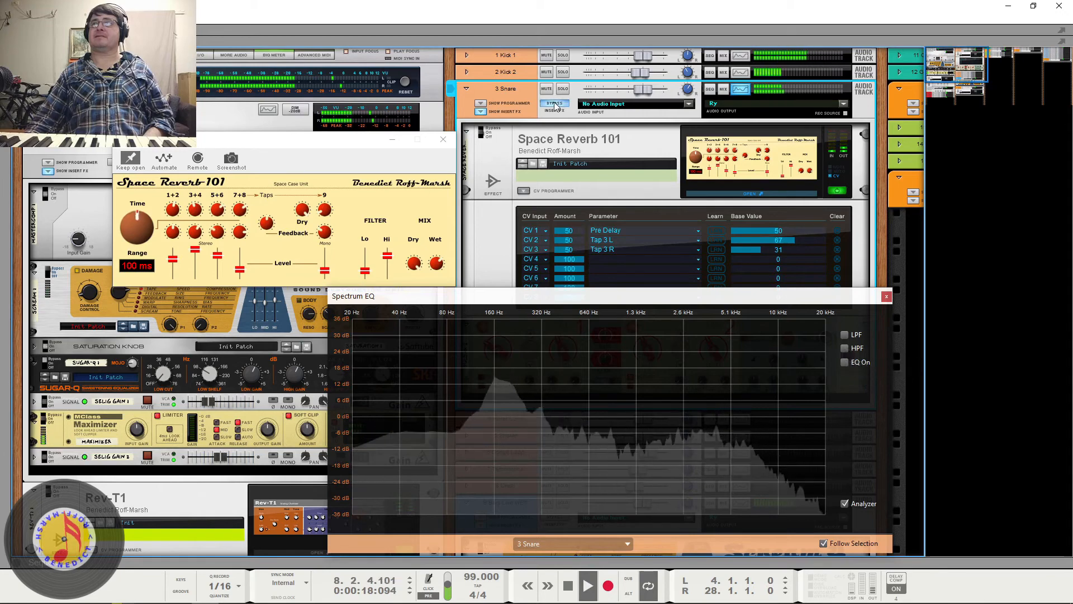
click(845, 348)
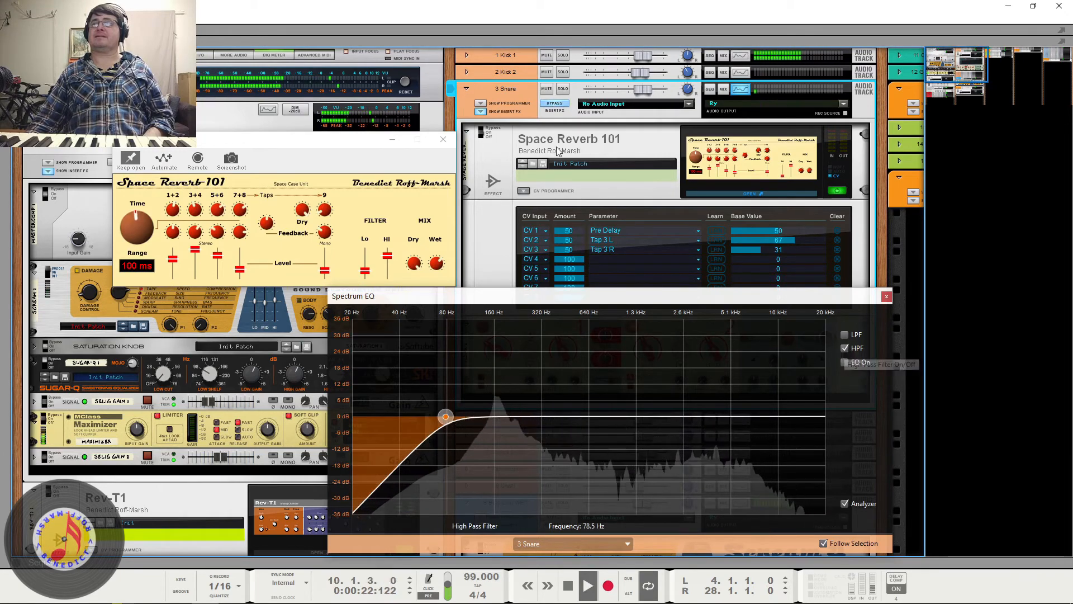
click(845, 362)
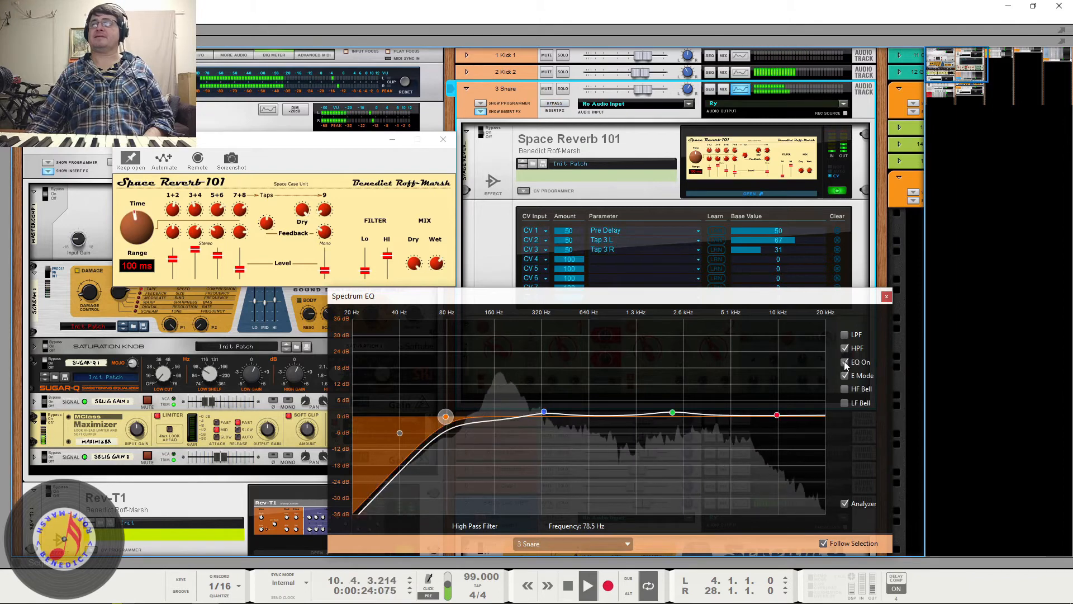
click(777, 415)
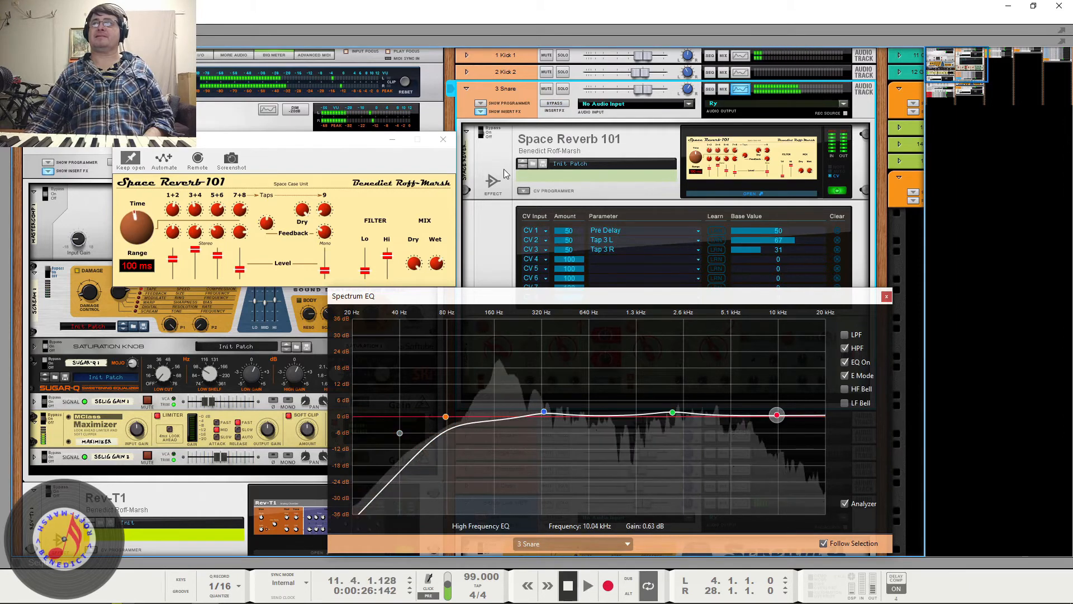
click(886, 296)
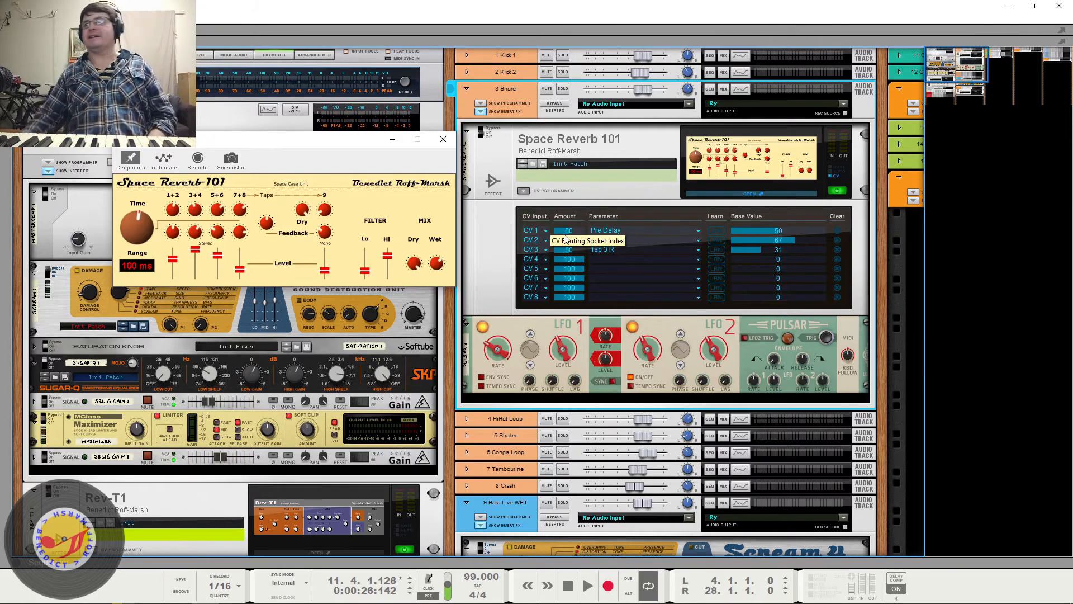
- Open the Ry bus's LevelingTool_64 interface, keep it open below the bus's bypass control, and start playback
scroll(583, 275, down, 5)
scroll(583, 274, down, 5)
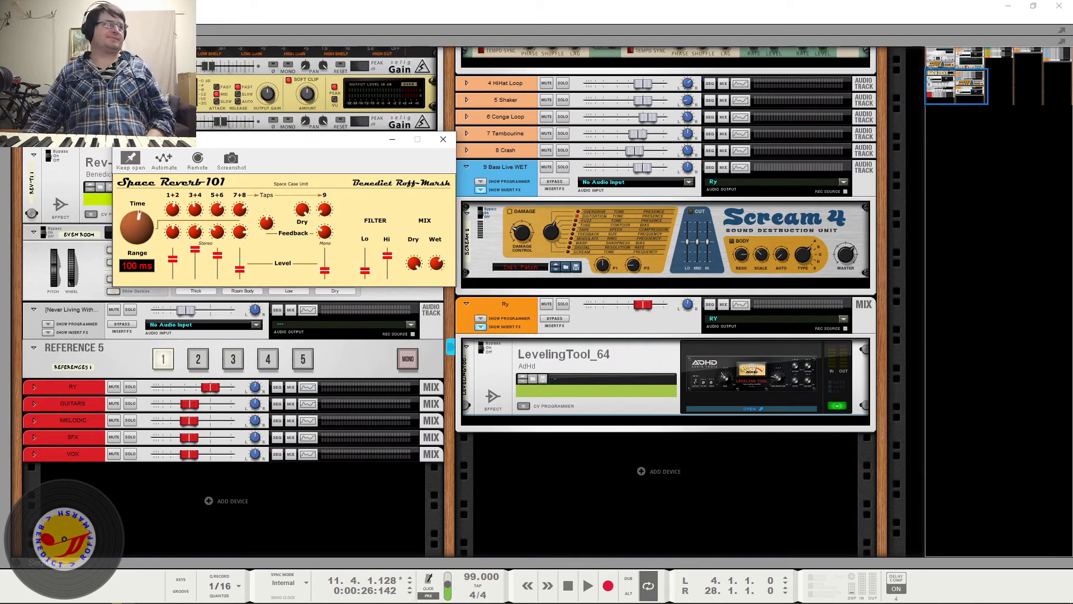
click(752, 409)
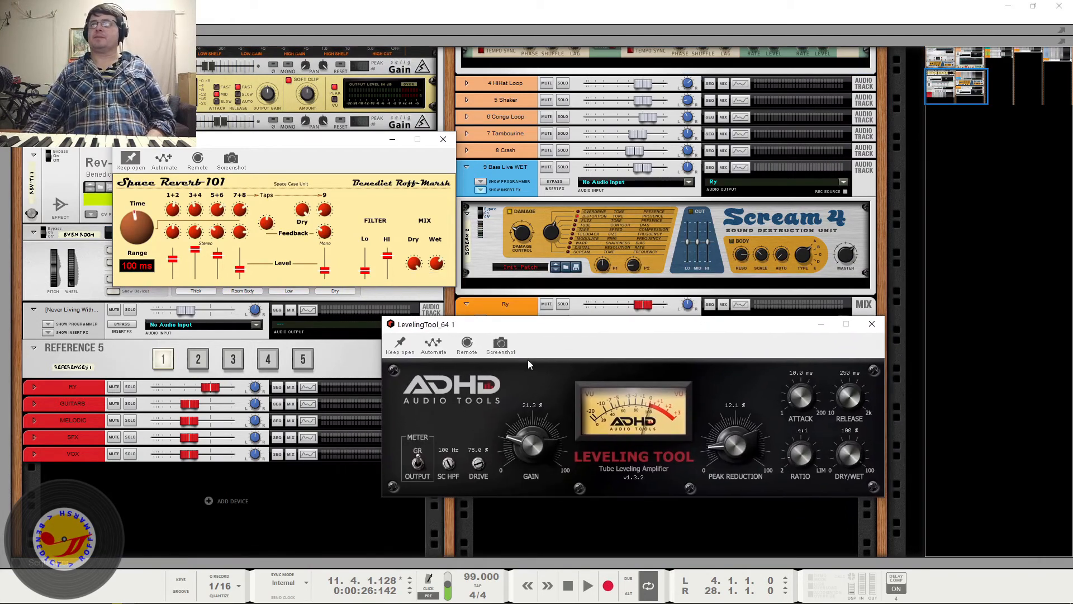
click(399, 344)
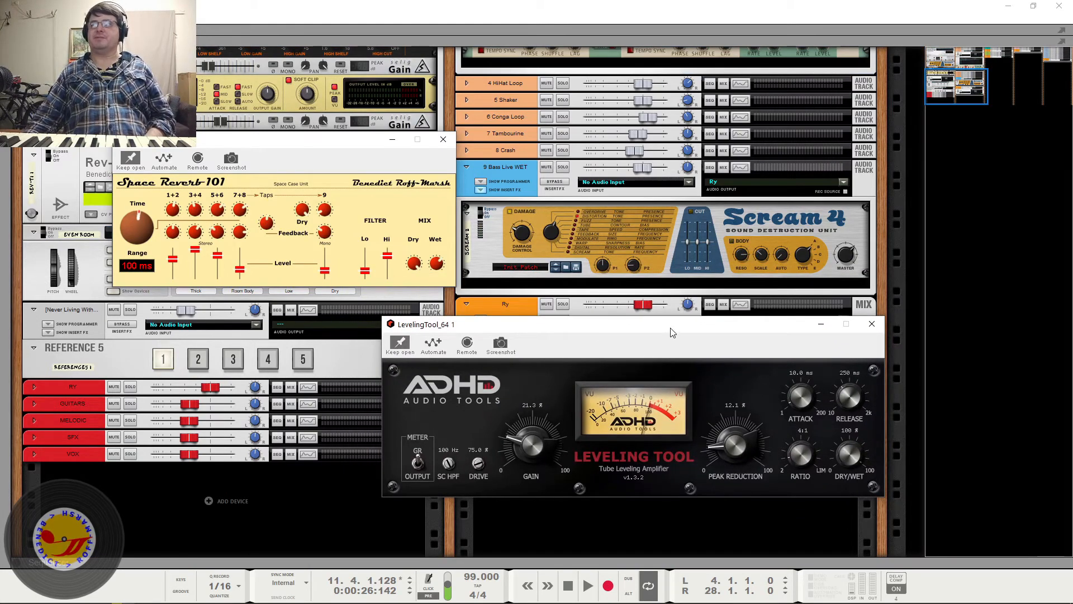
drag(670, 329, 680, 354)
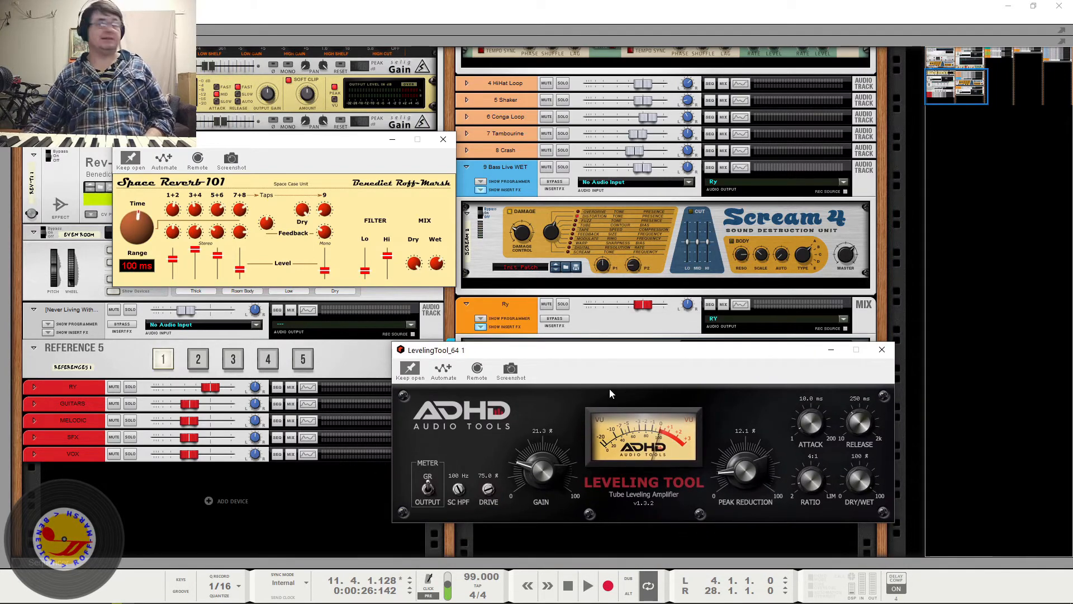
key(space)
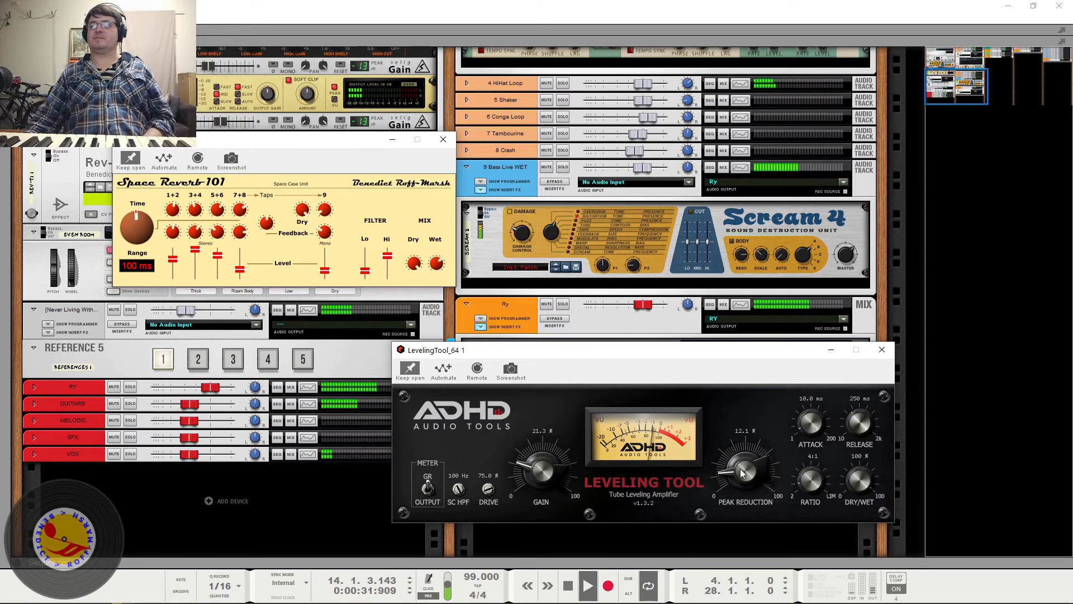
drag(602, 354, 604, 381)
- Compare the Ry bus with its Leveling Tool insert bypassed and active, leaving it active when stopping
click(561, 318)
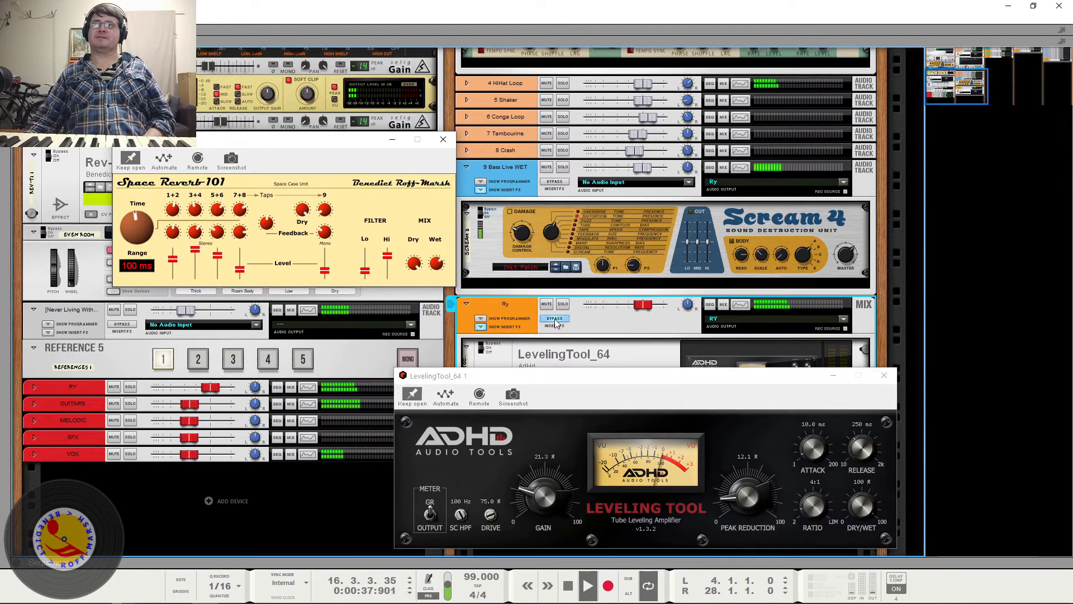
key(space)
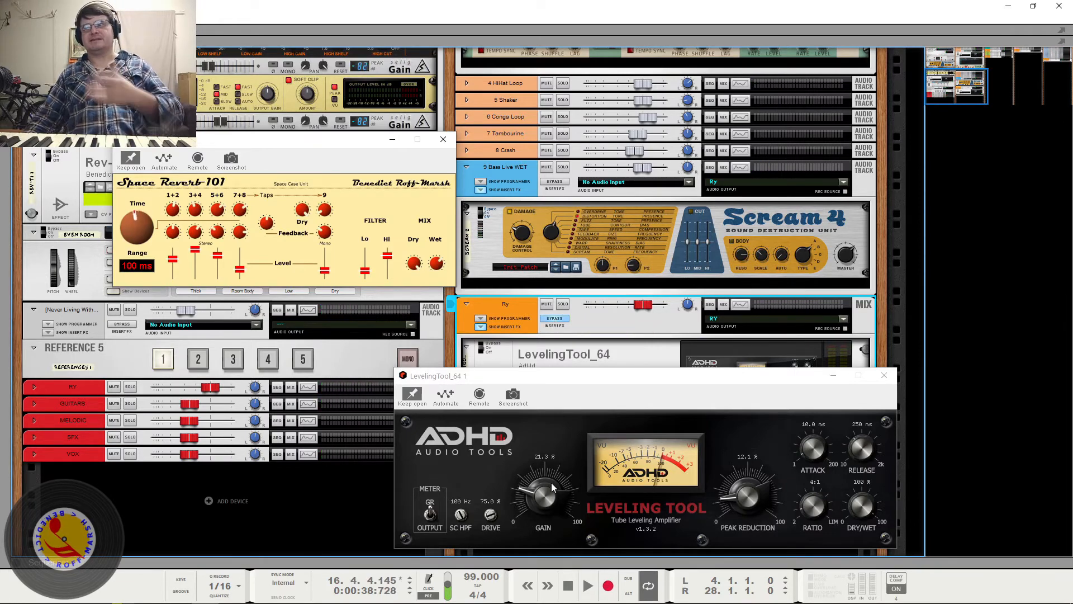
click(556, 321)
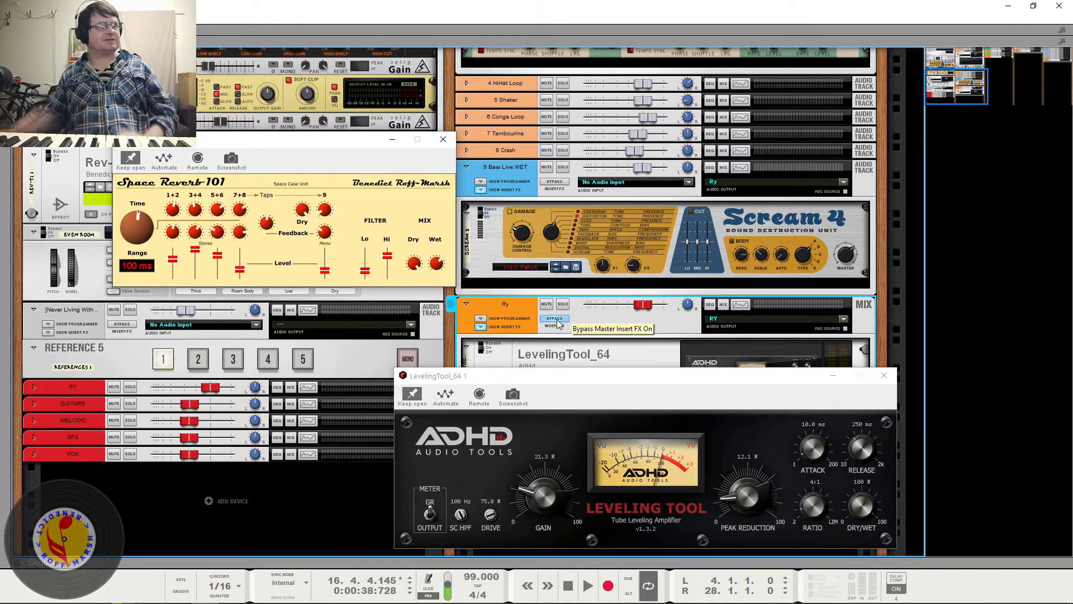
key(space)
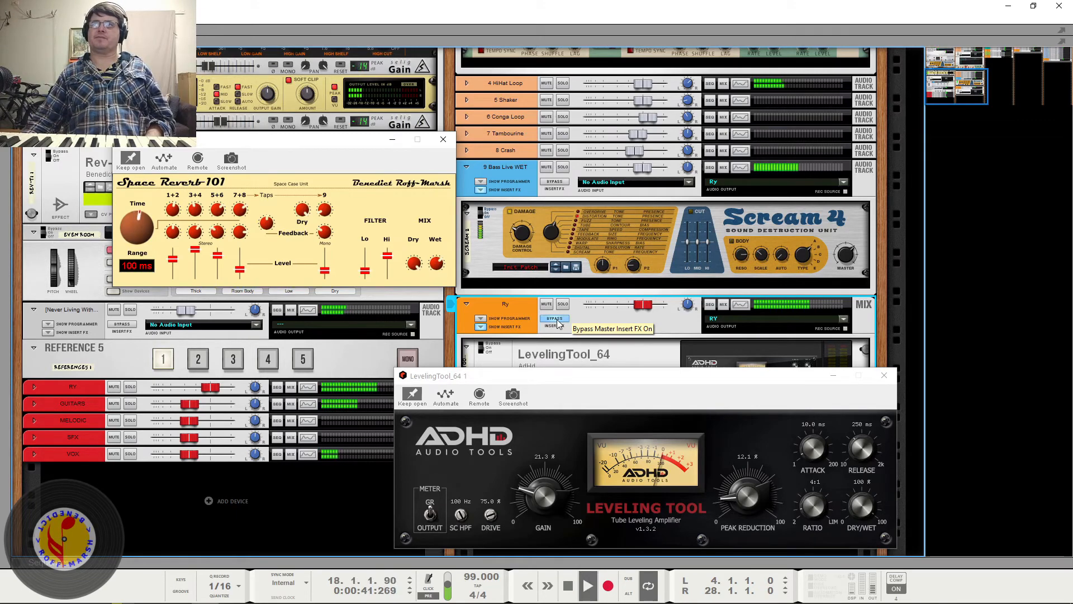
click(555, 319)
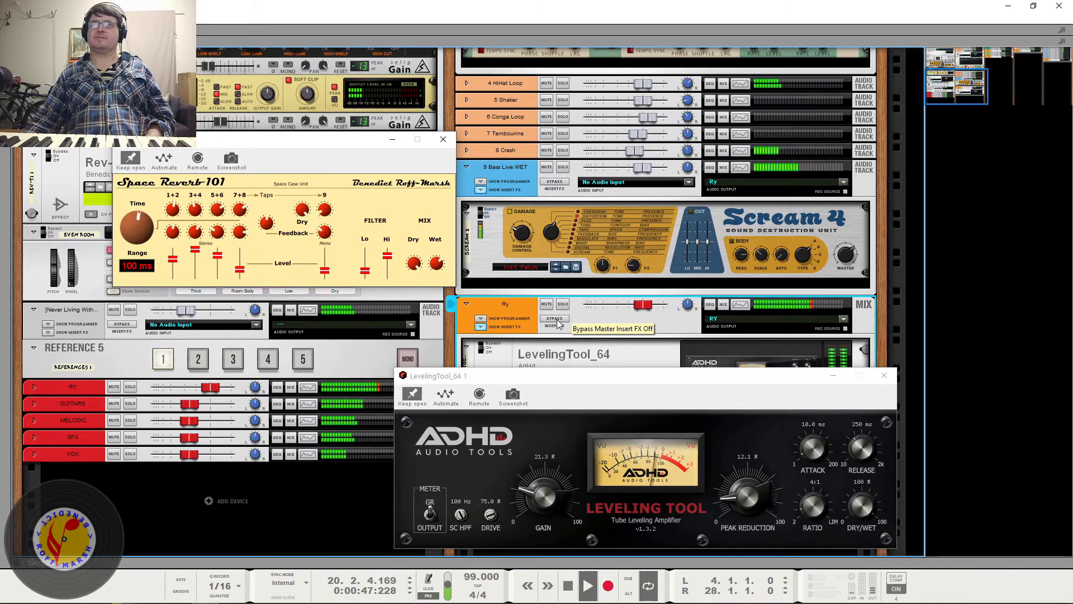
key(space)
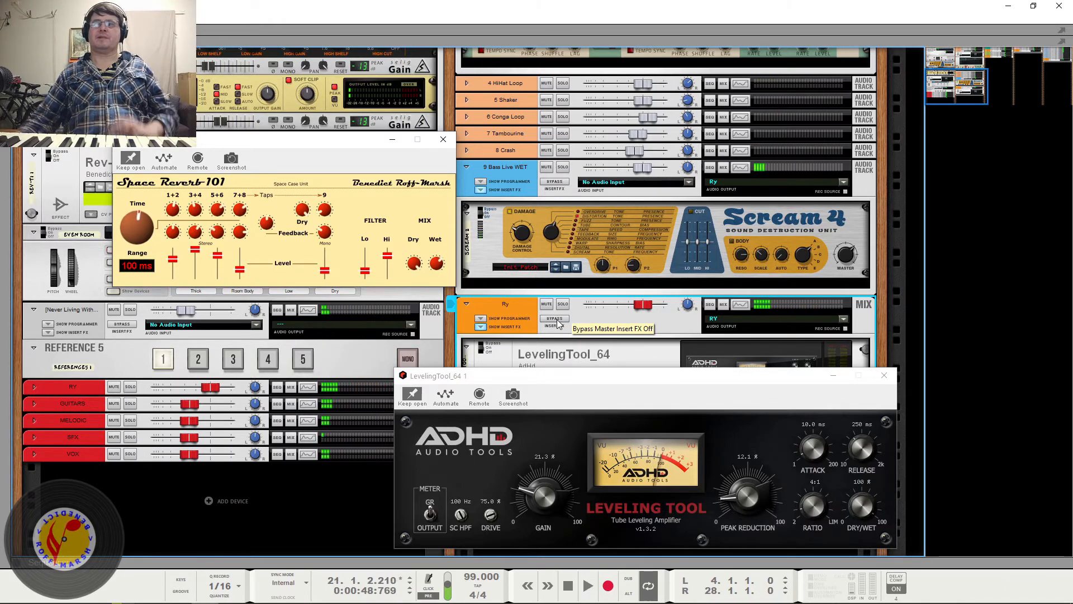
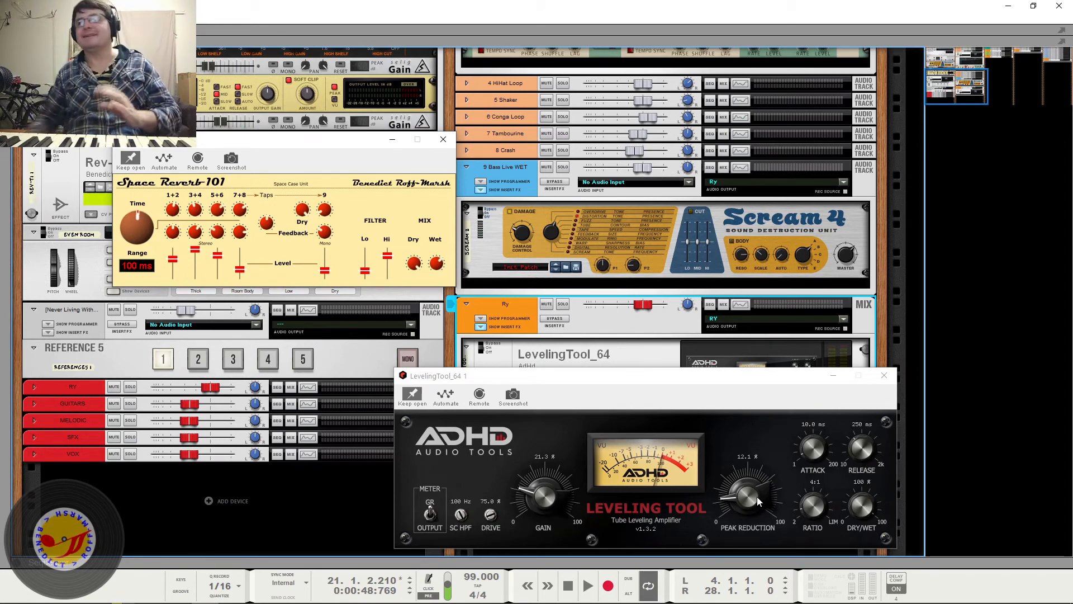
- Play short sections of the mix beside the Leveling Tool meter, leaving playback stopped
key(space)
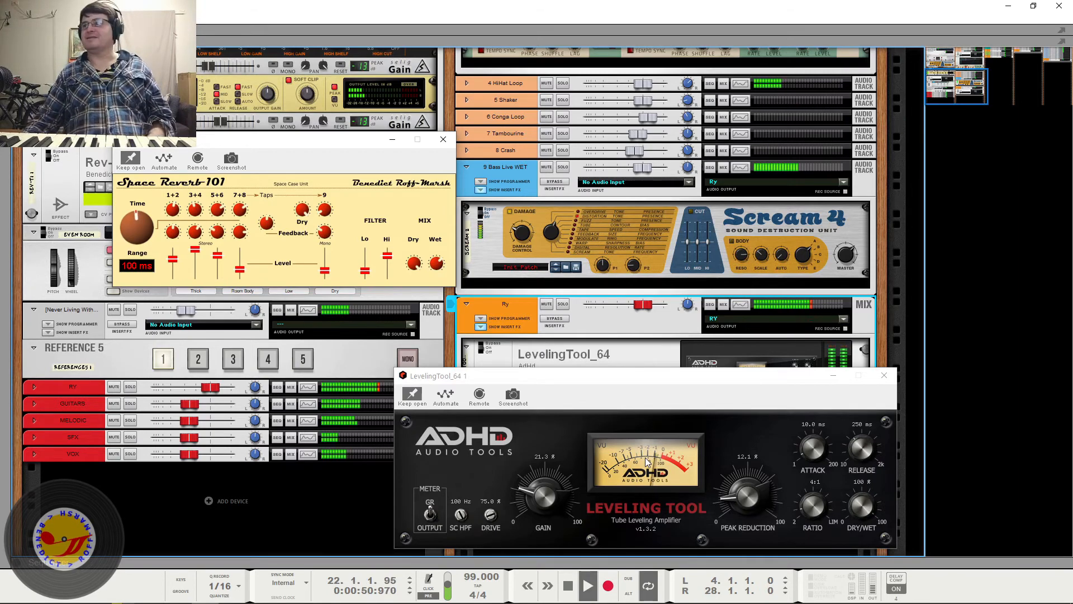
key(space)
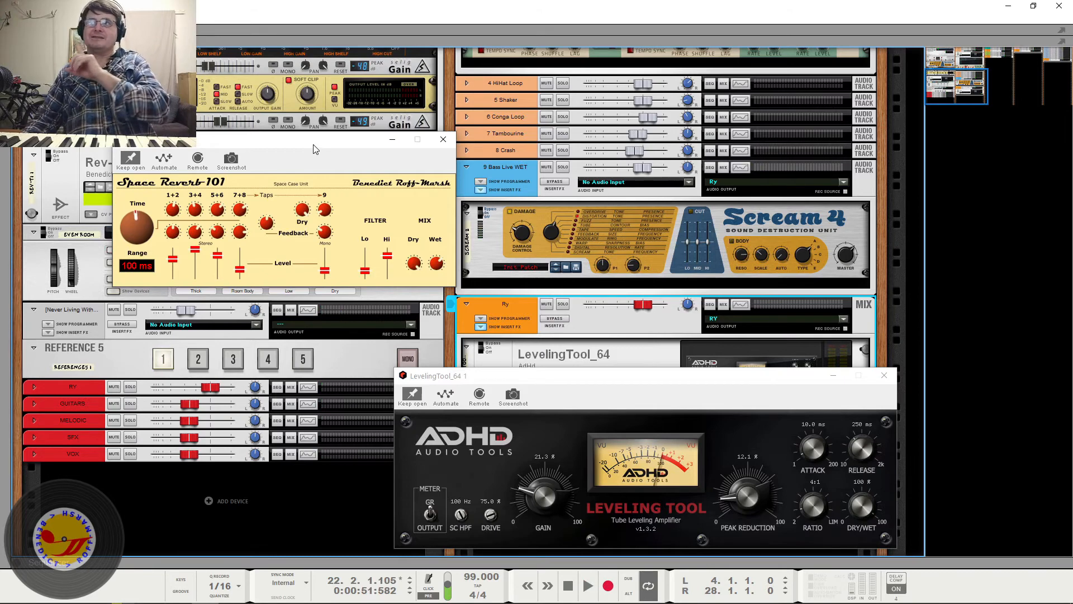
click(313, 146)
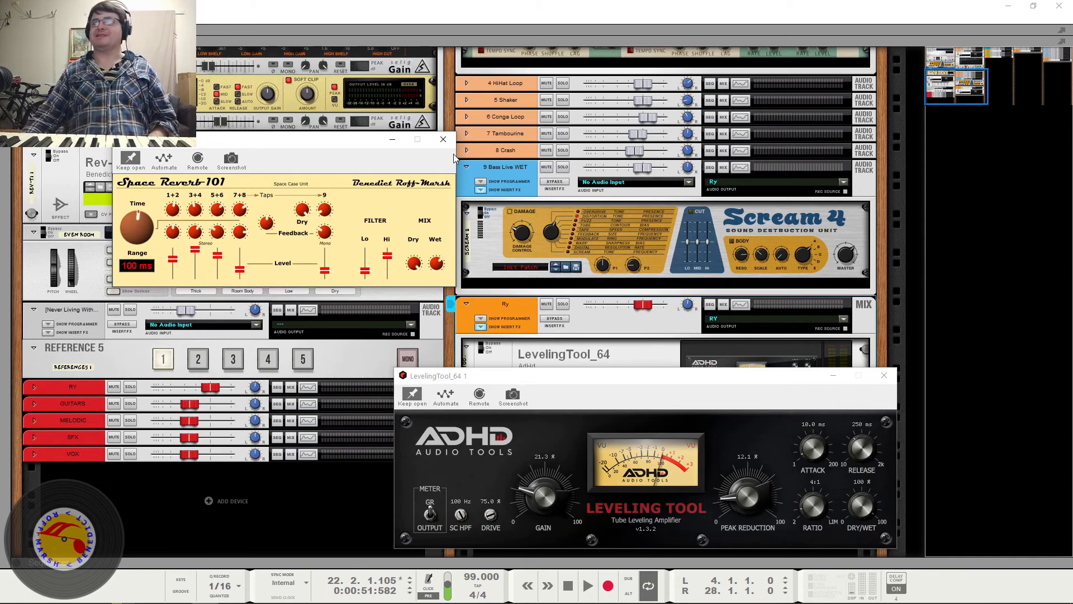
key(space)
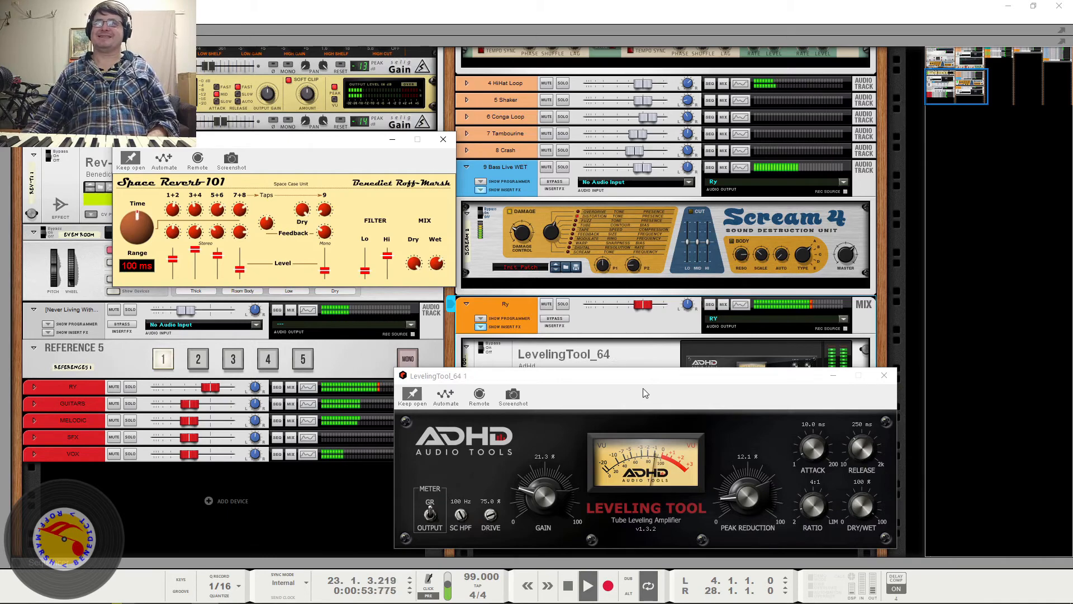
key(space)
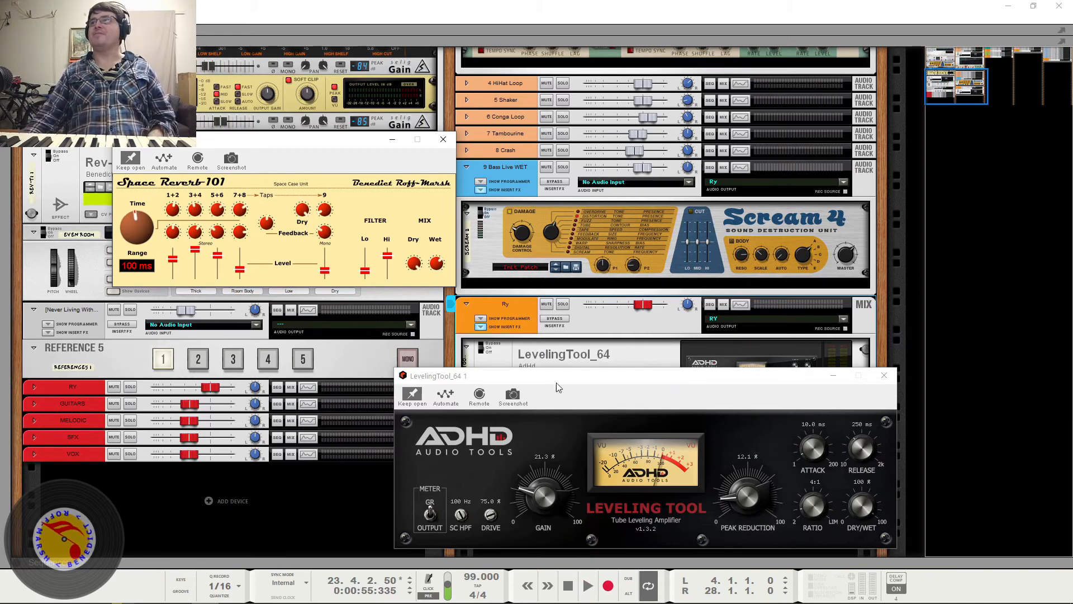
- Audition the mix with 3 Snare's insert effects bypassed, and replay it with them active beside the Ry bus
scroll(556, 310, up, 10)
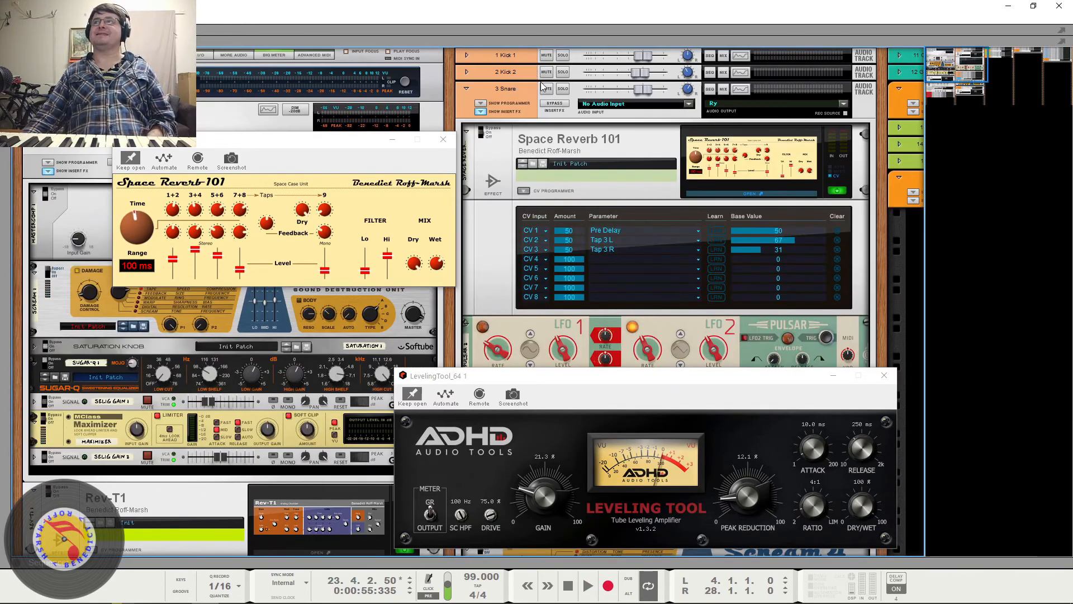
click(555, 104)
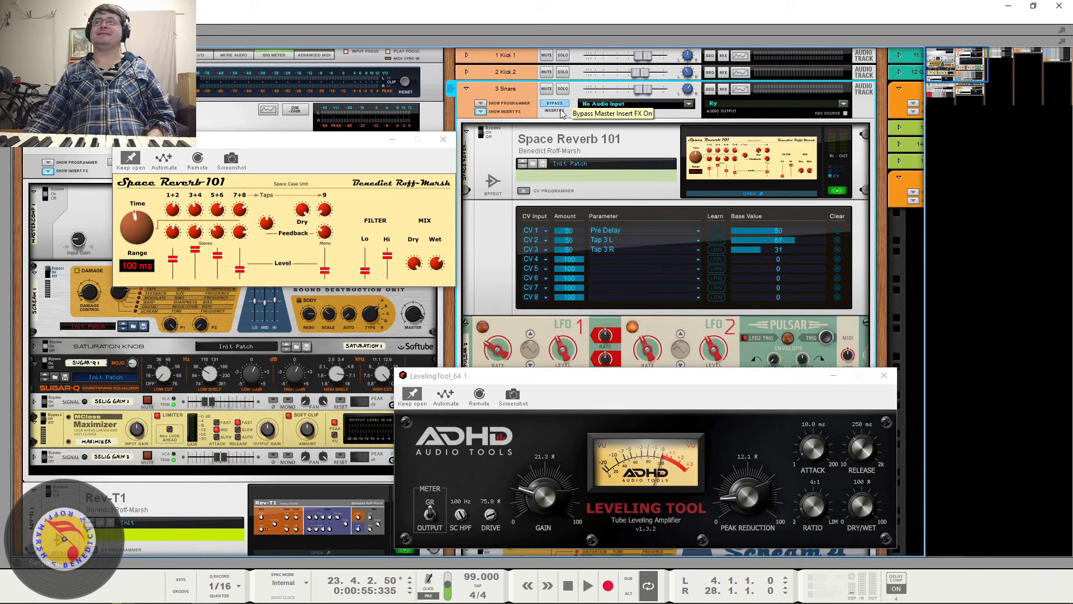
key(space)
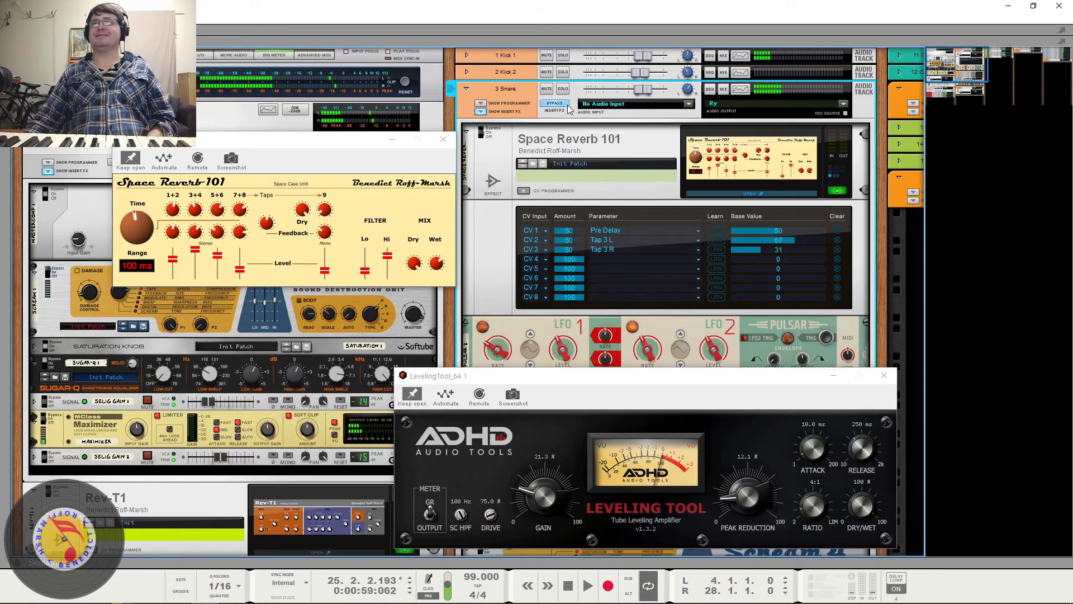
scroll(574, 274, down, 10)
scroll(574, 274, down, 7)
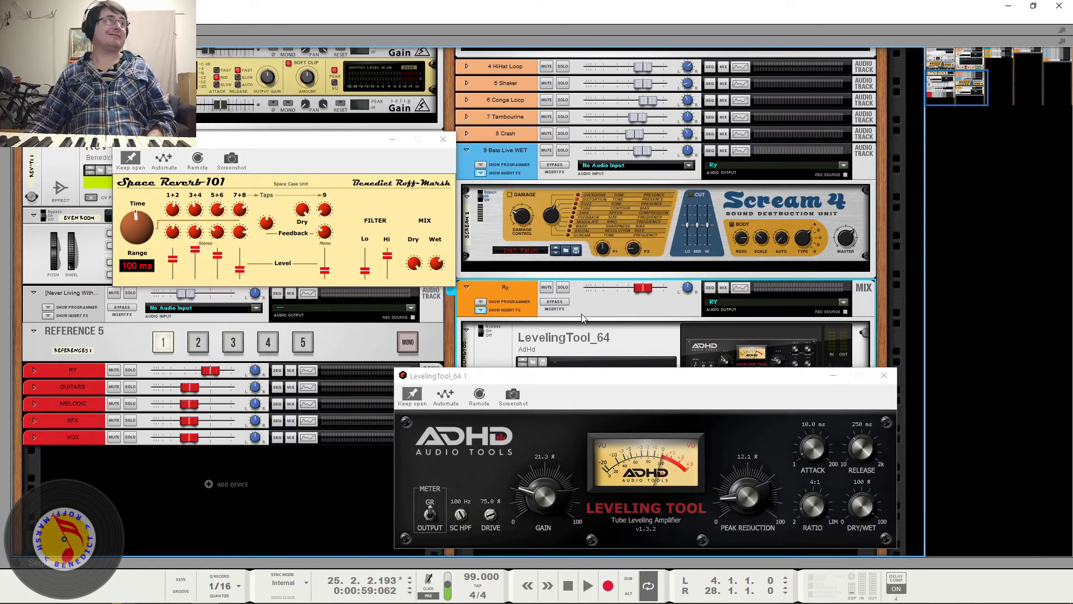
key(space)
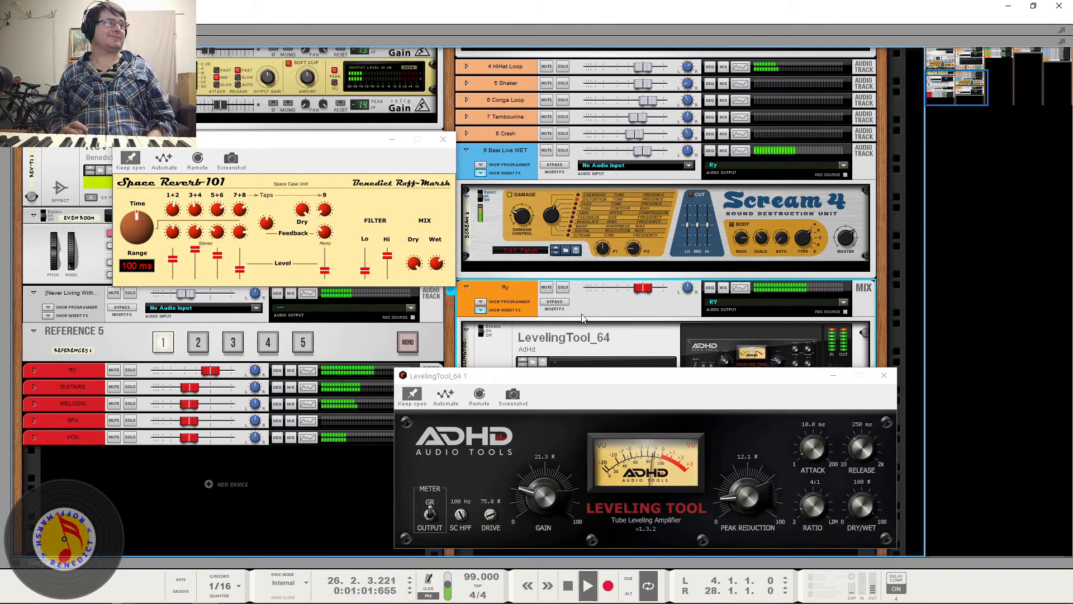
key(space)
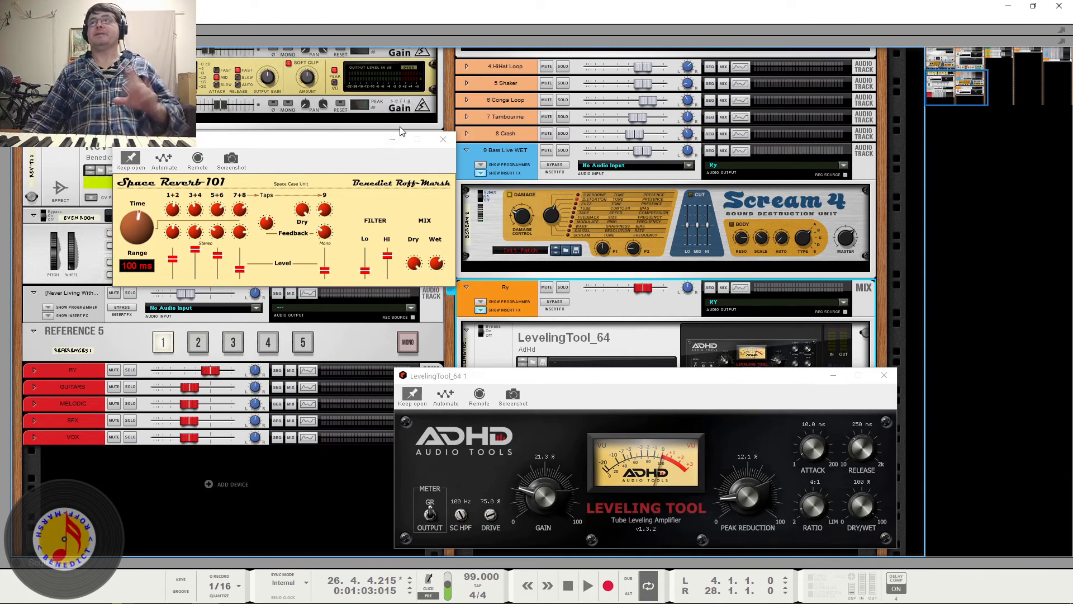
- Close the Space Reverb 101 and LevelingTool_64 windows, and return to the red bus channels
click(443, 139)
click(884, 375)
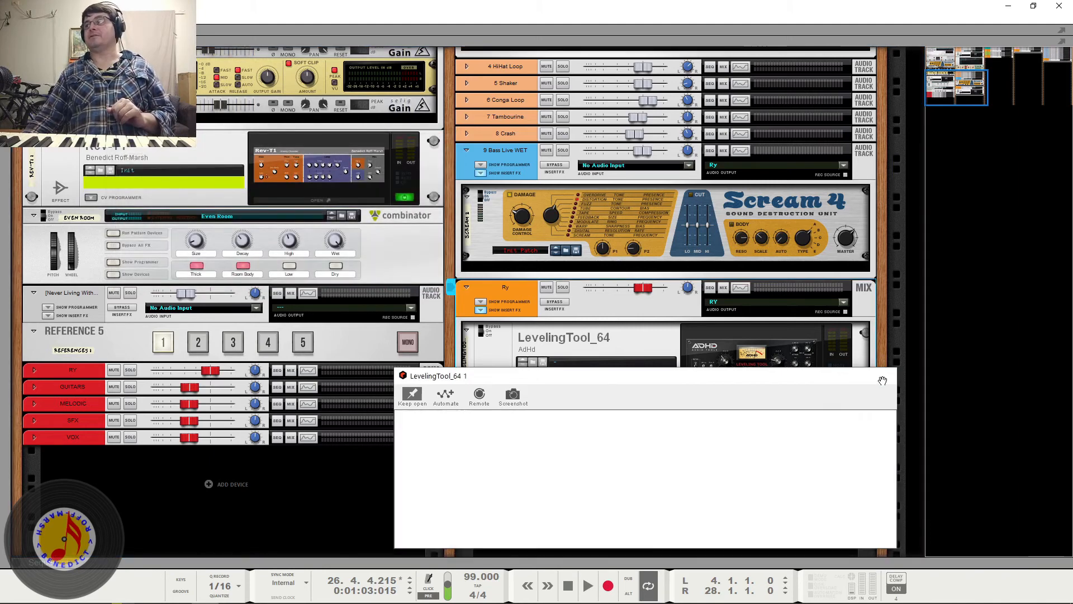
scroll(601, 448, up, 8)
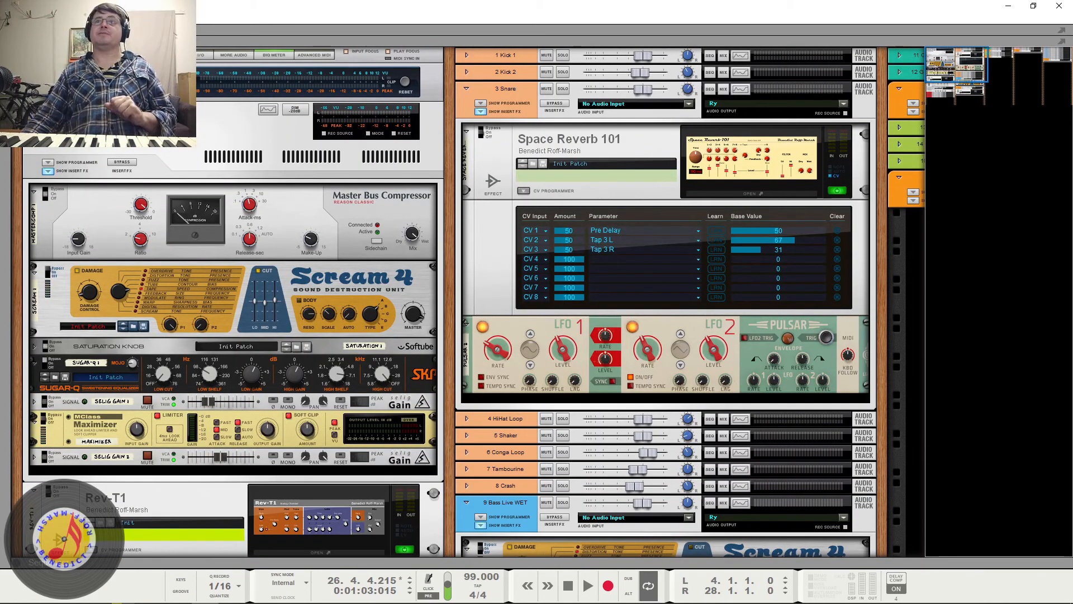
scroll(211, 254, down, 3)
scroll(210, 254, down, 5)
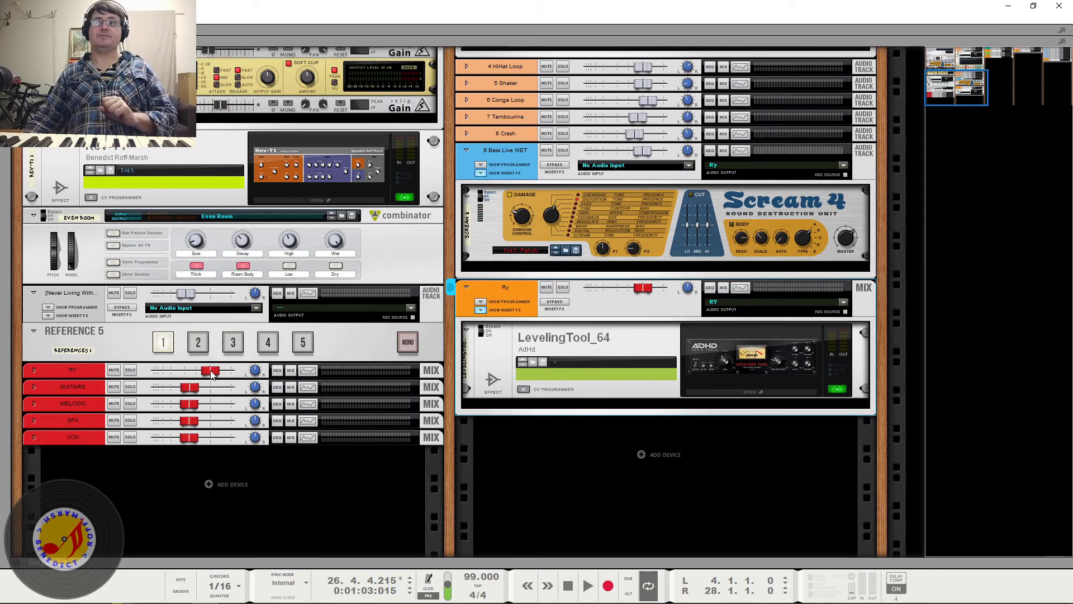
- Play the song and compare the red RY bus soloed and muted, leaving both its solo and mute off
mouse_move(189, 436)
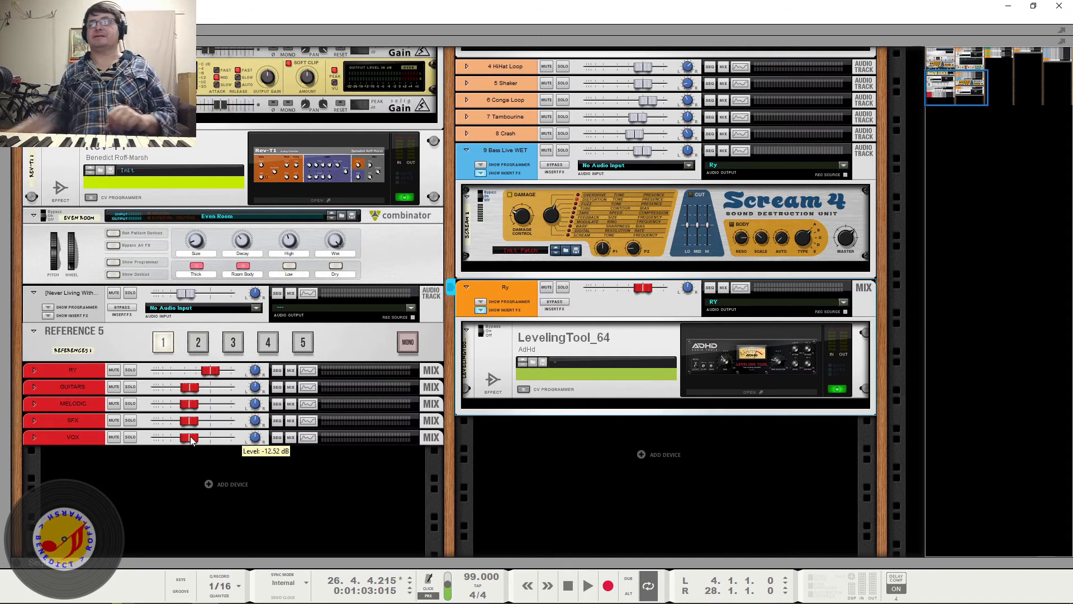
key(space)
mouse_move(210, 371)
mouse_down()
mouse_move(148, 377)
mouse_move(209, 379)
mouse_up()
key(space)
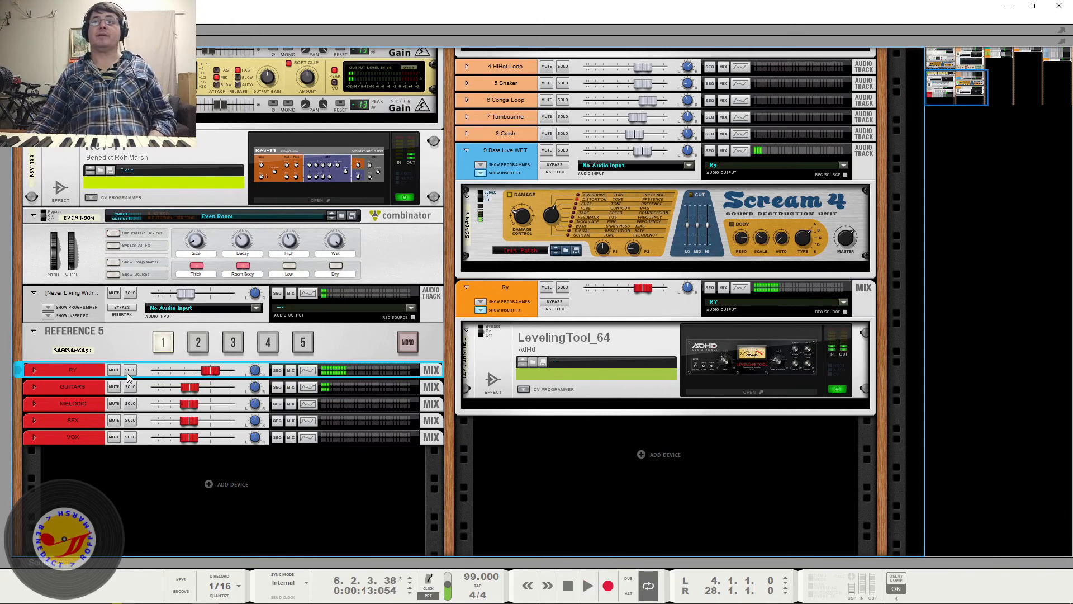
click(128, 371)
key(space)
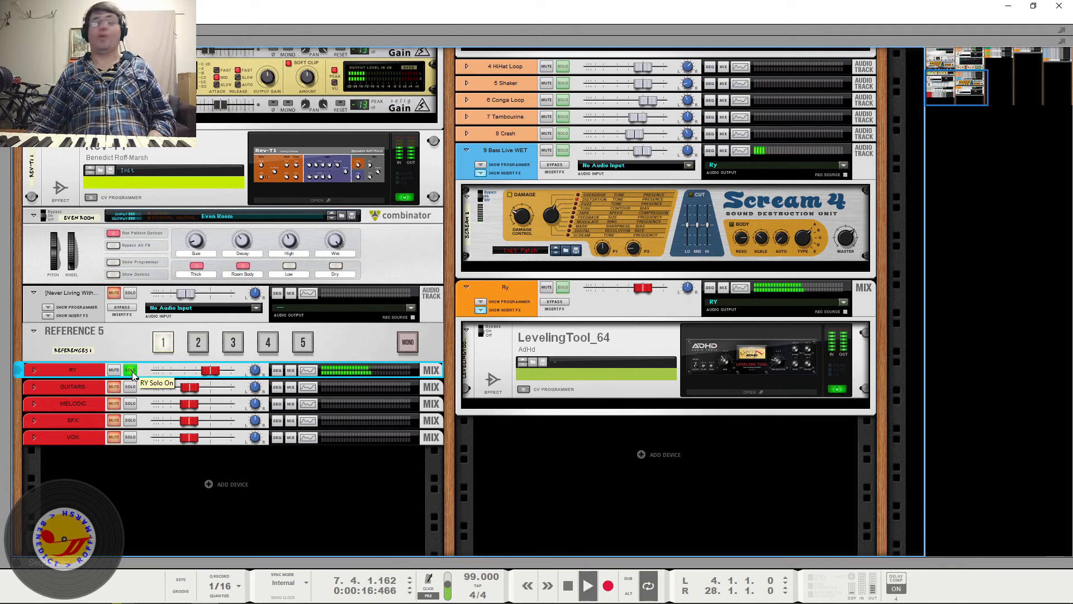
click(130, 370)
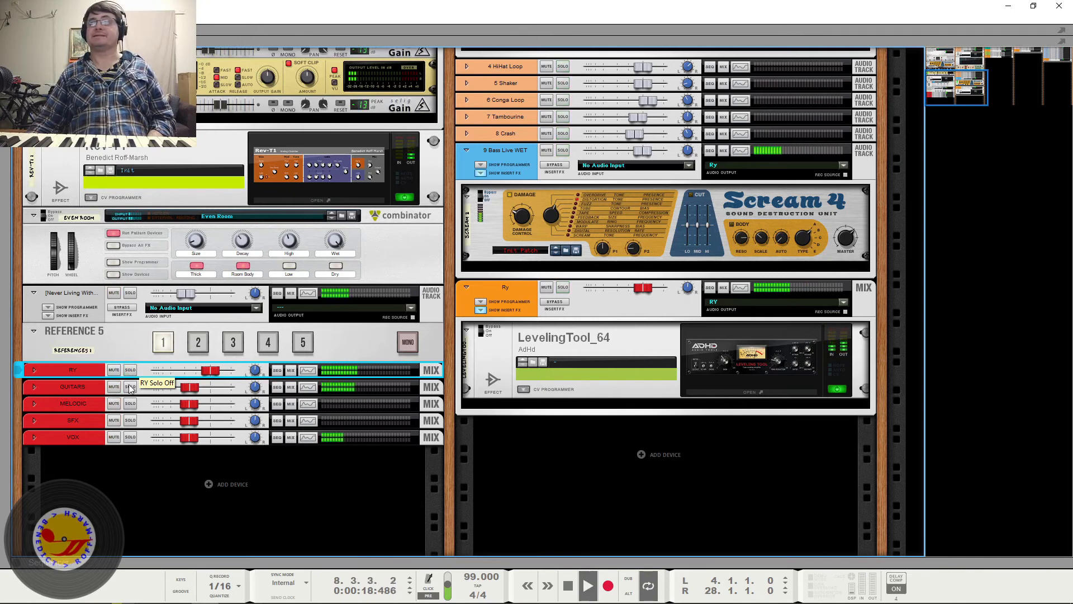
click(115, 371)
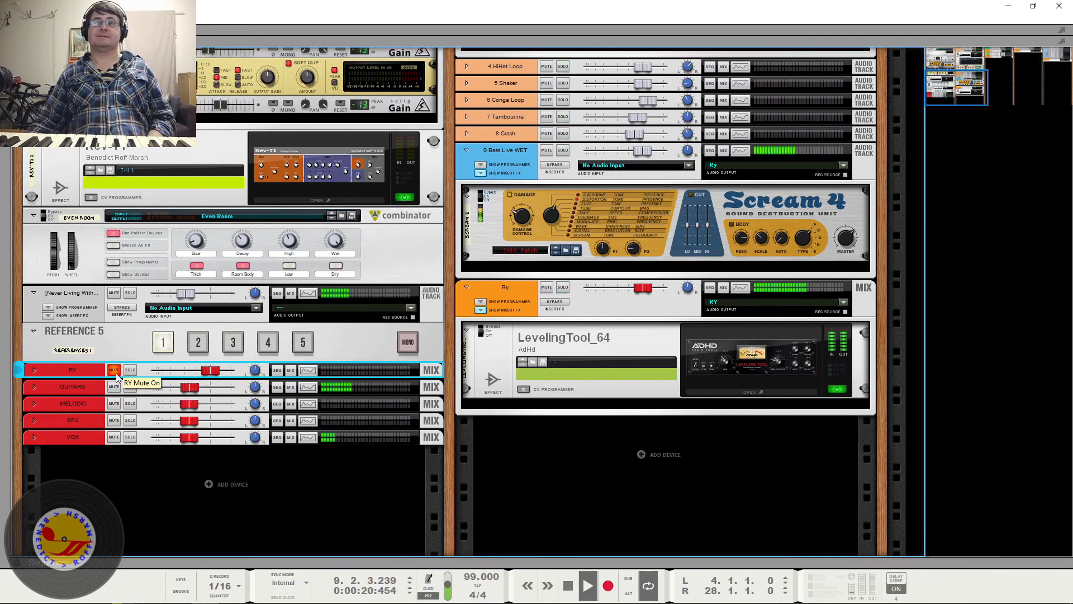
click(115, 370)
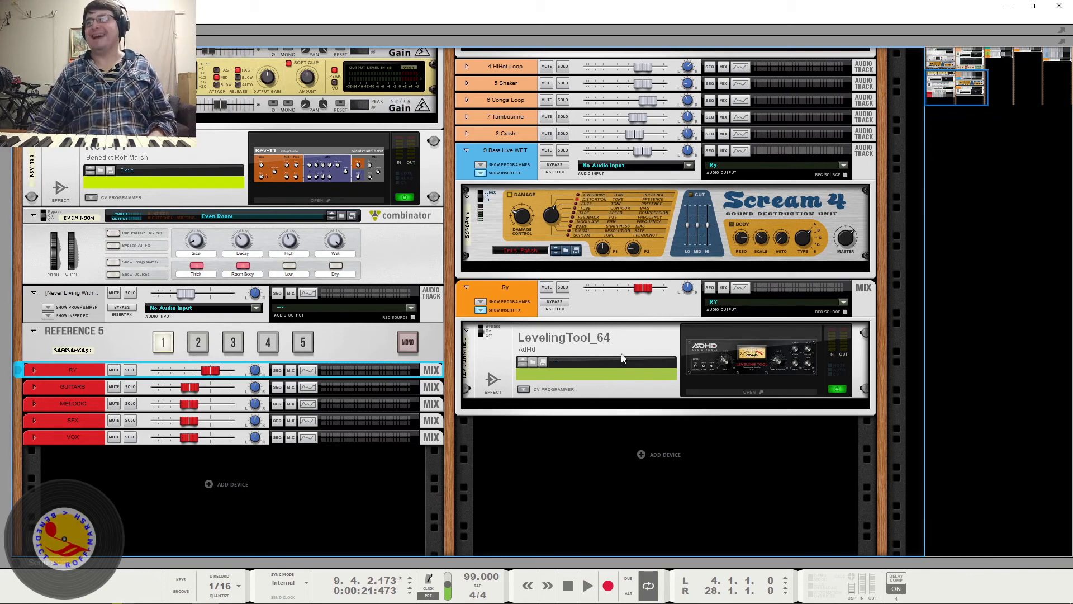
- Examine the signal chain from the 3 Snare inserts through the orange Ry bus compressor to the red second-stage buses
scroll(622, 357, up, 6)
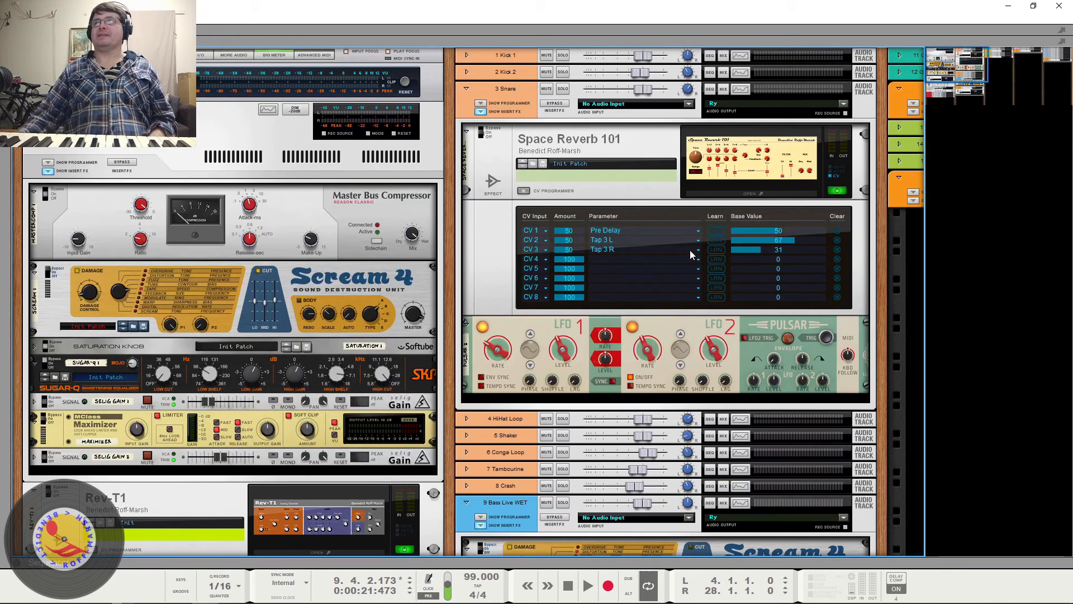
scroll(642, 254, down, 2)
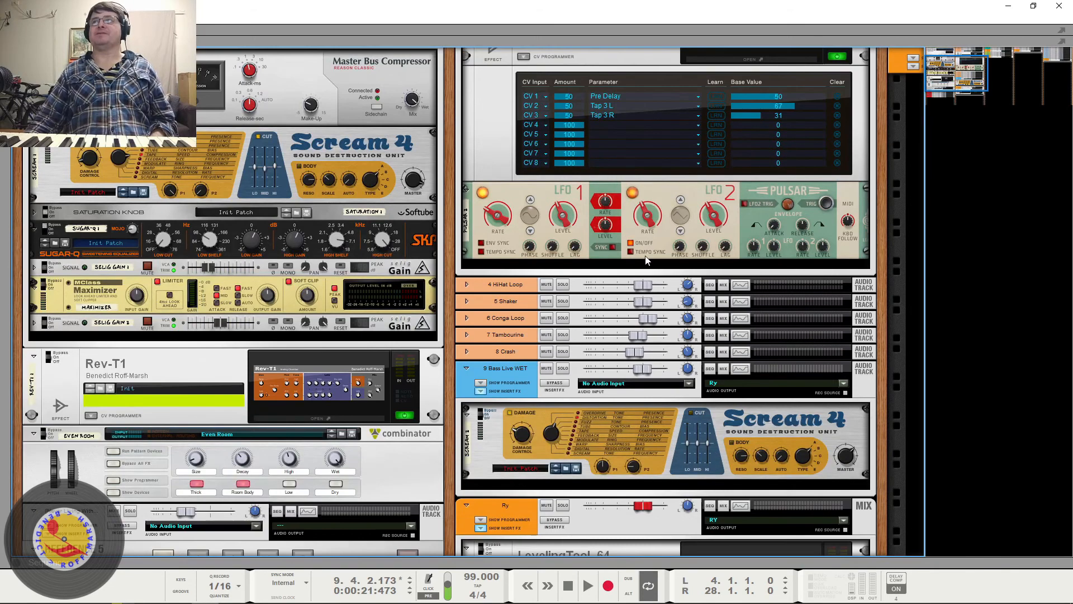
scroll(643, 268, down, 3)
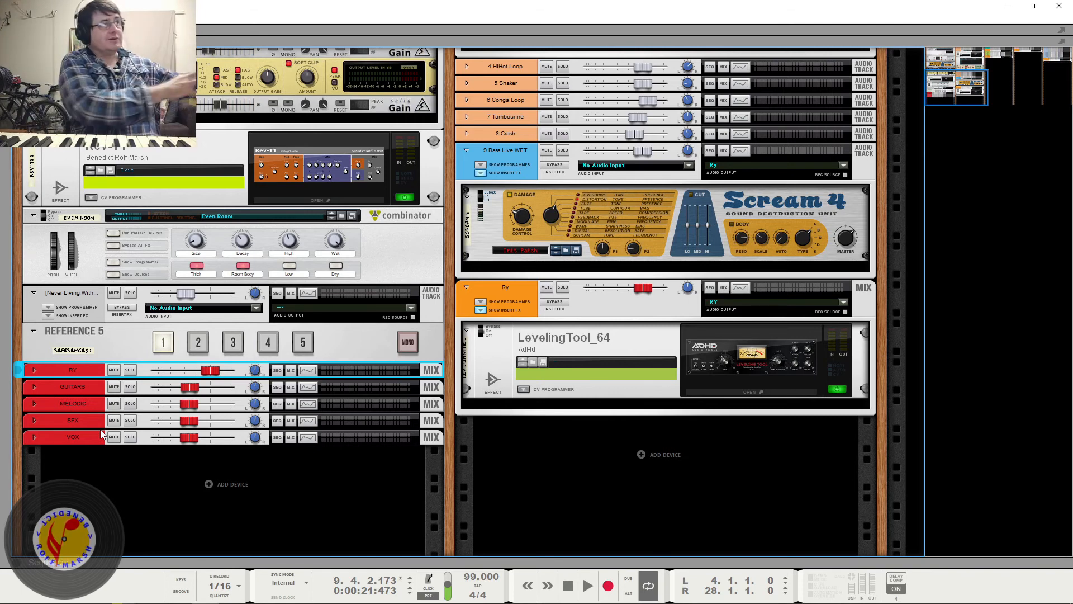
scroll(410, 336, up, 10)
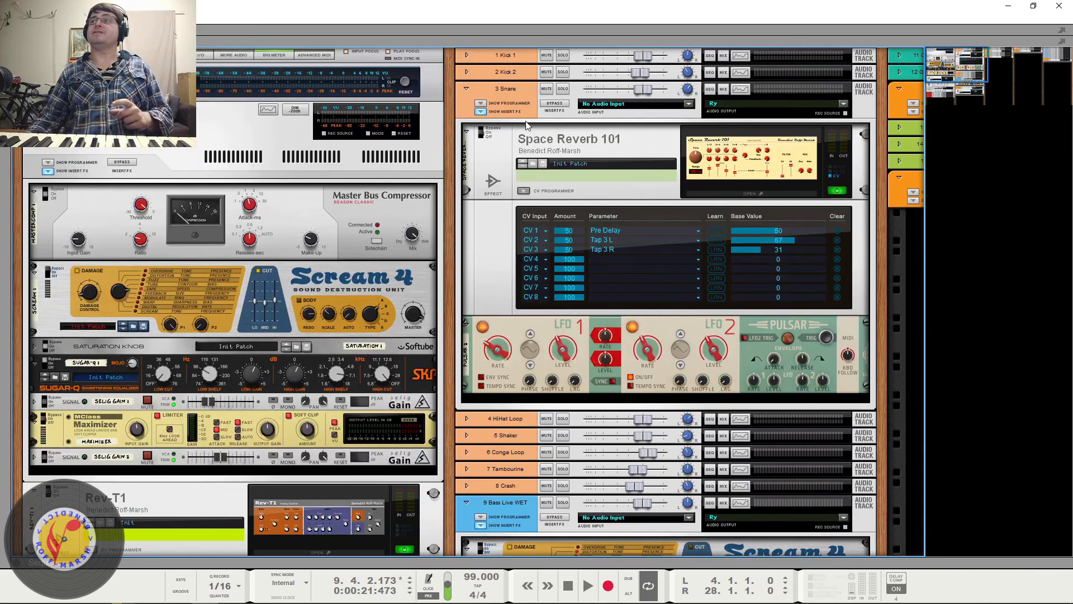
scroll(628, 394, down, 1)
scroll(629, 394, down, 7)
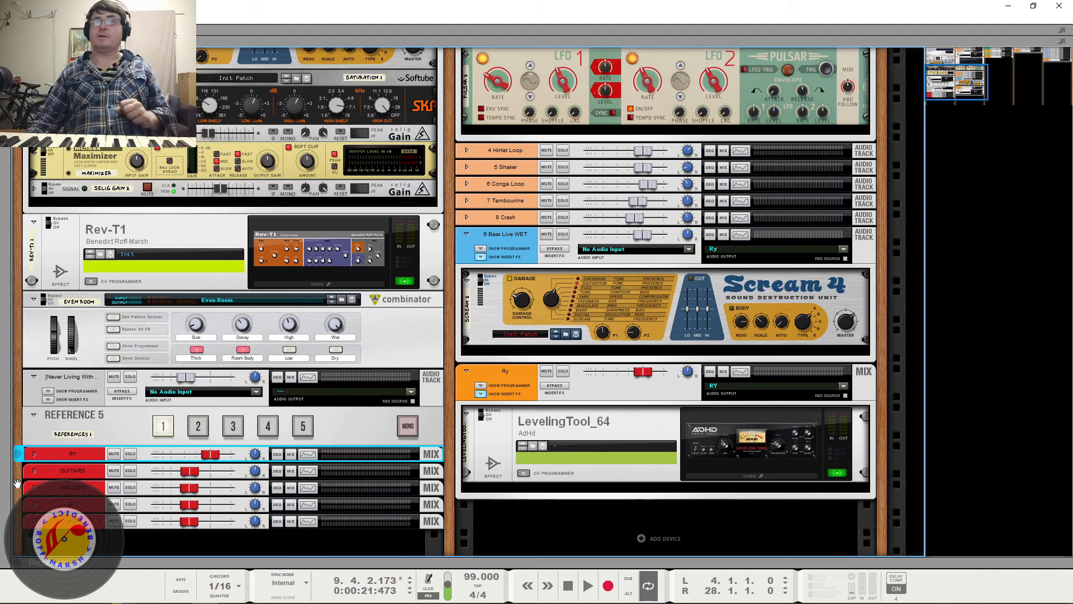
scroll(97, 454, down, 3)
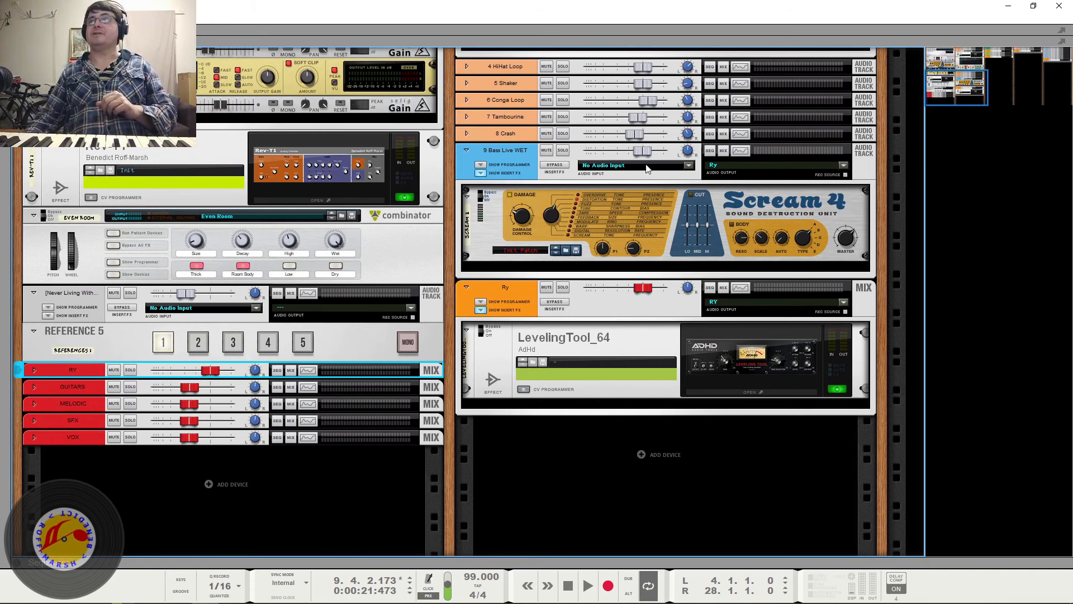
scroll(632, 209, up, 10)
scroll(632, 209, down, 6)
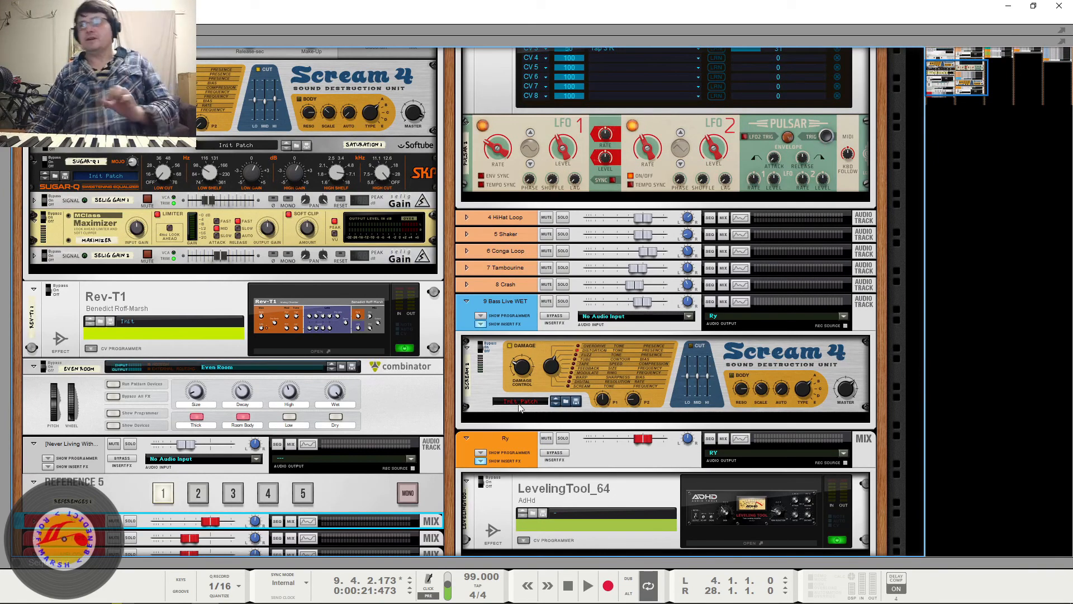
scroll(645, 310, down, 5)
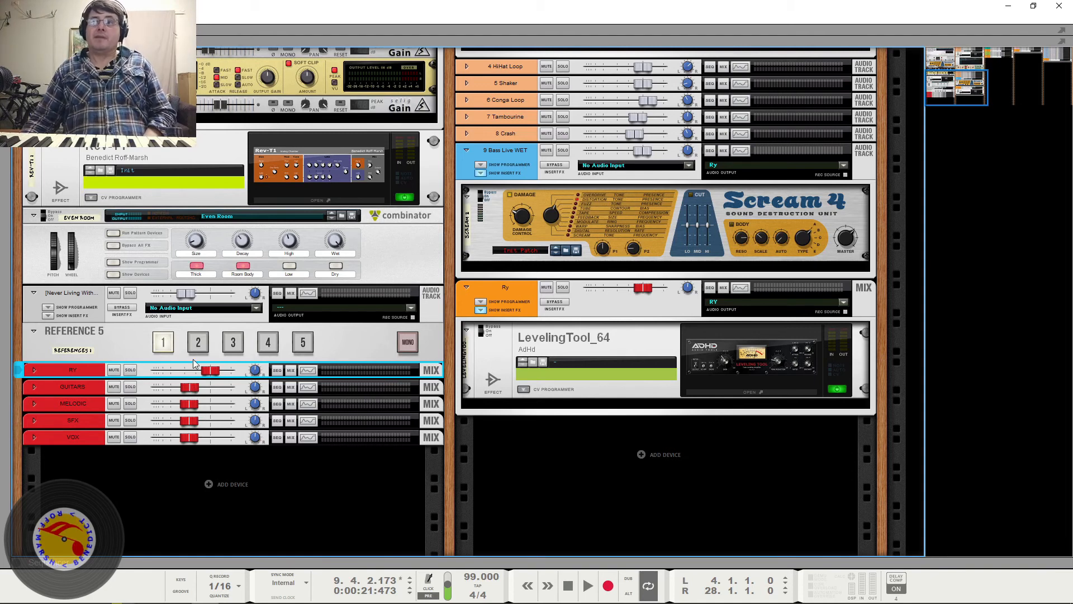
- Select the GUITARS, MELODIC, SFX and VOX buses in the rack and try to lower their faders together
mouse_move(214, 373)
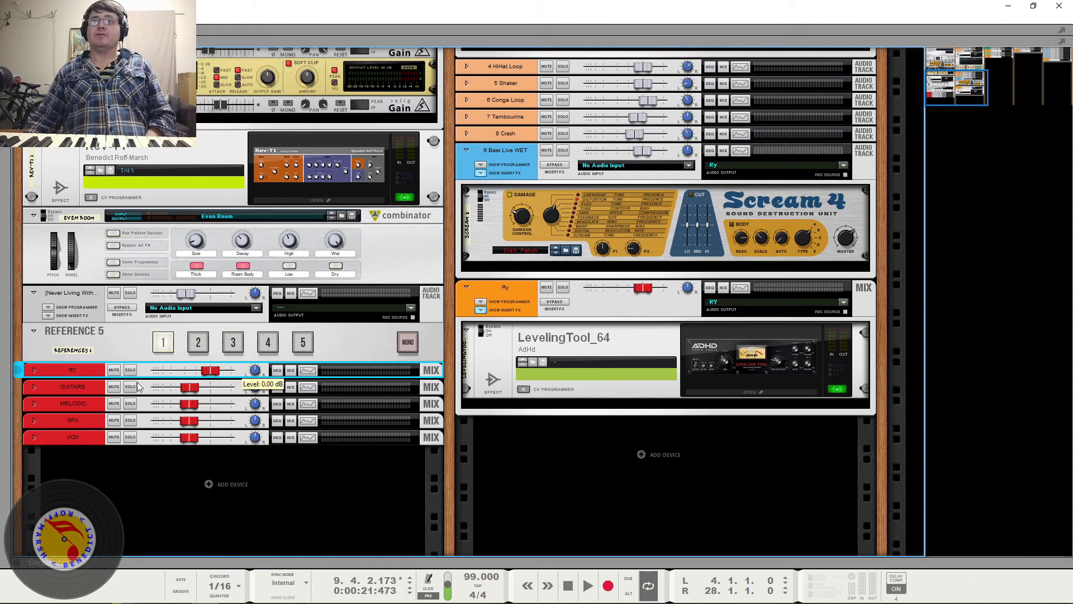
click(190, 393)
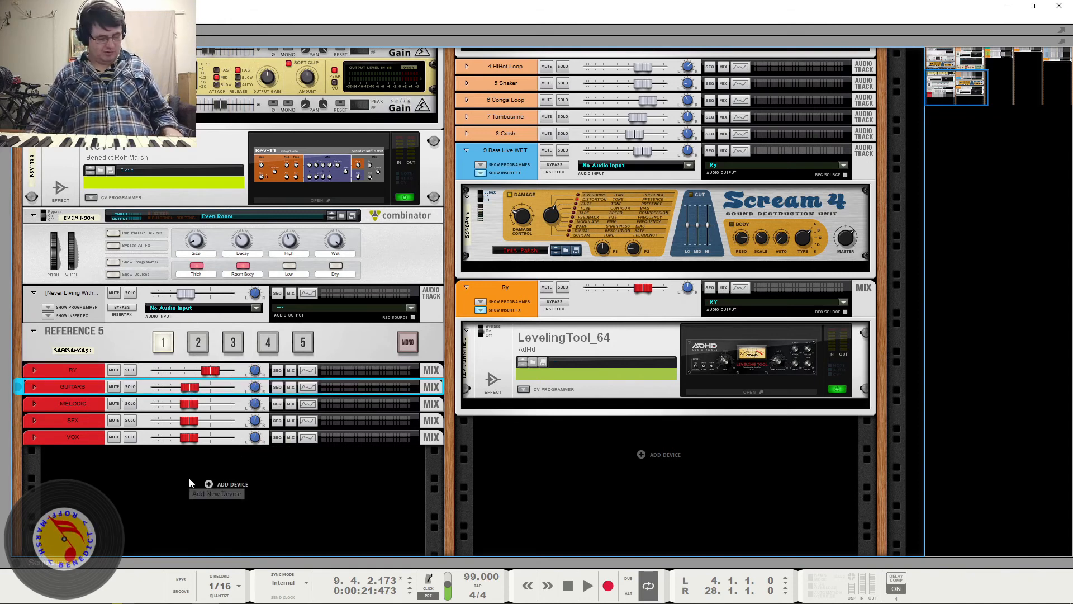
shift+click(190, 442)
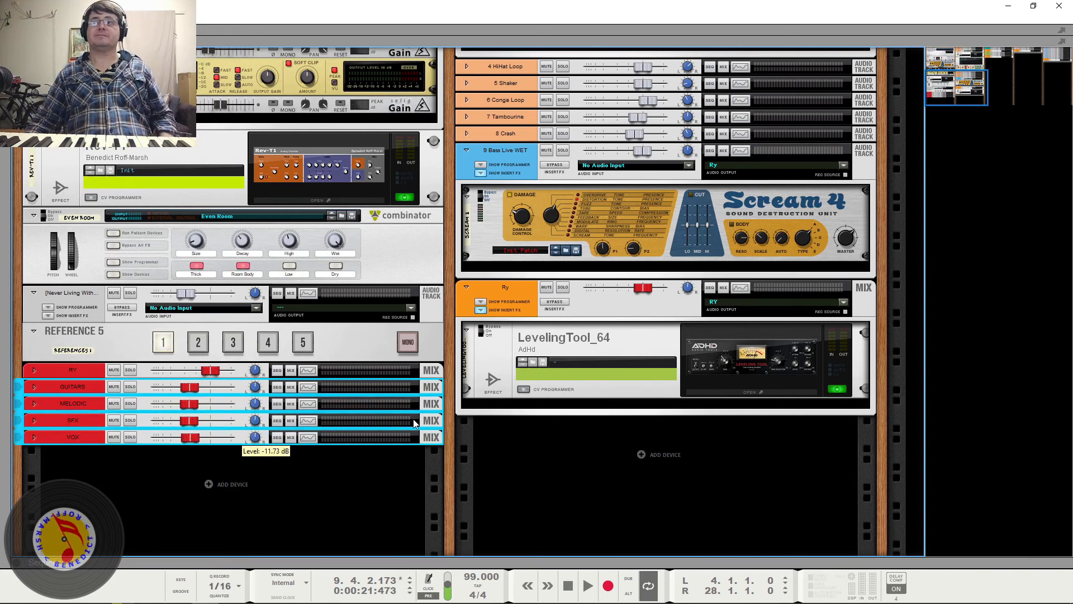
drag(189, 436, 188, 435)
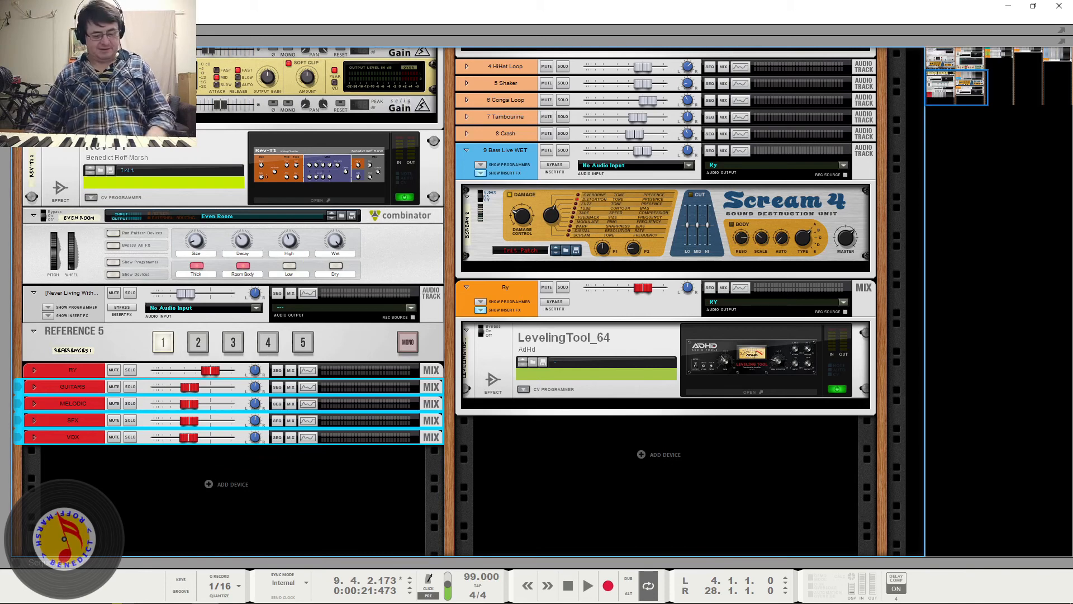
- Show the mixer, lower the GUITARS, MELODIC, SFX and VOX bus faders together to -∞ dB, and start playback
key(F5)
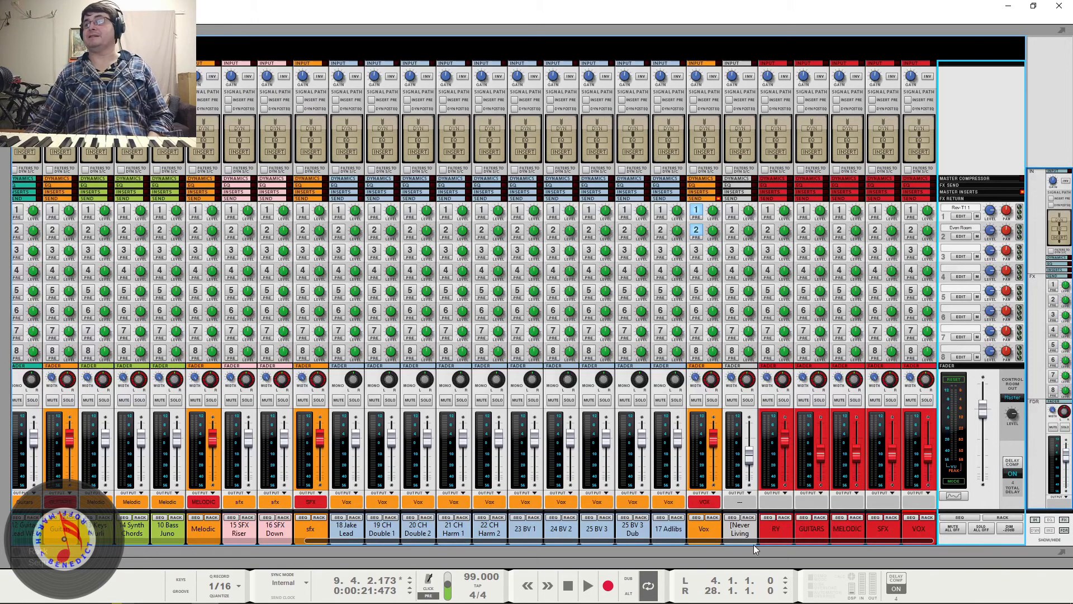
click(820, 455)
shift+click(929, 457)
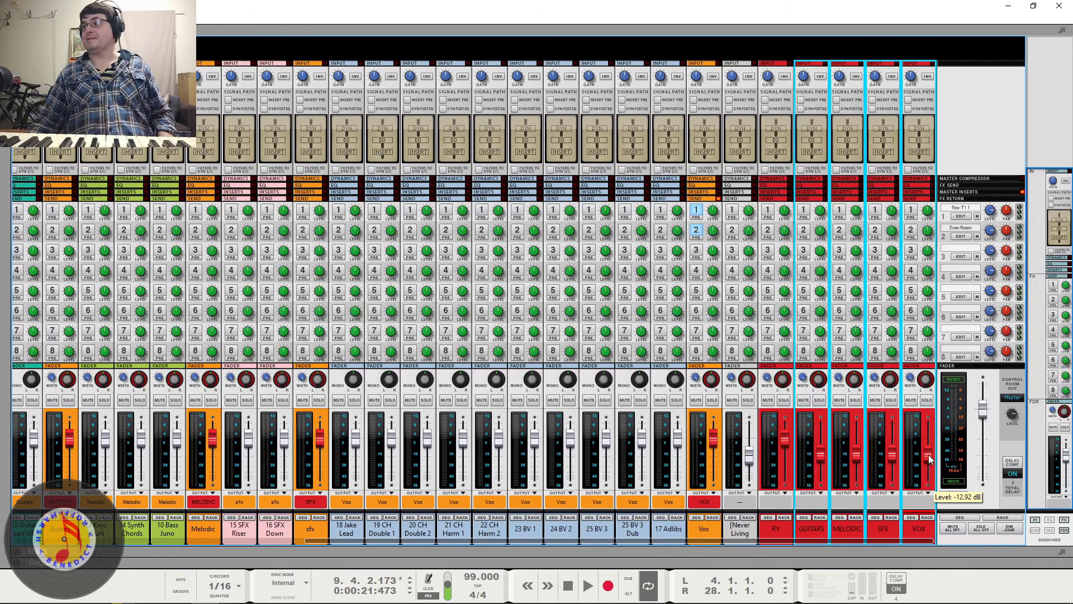
drag(930, 457, 929, 482)
key(space)
key(space)
- Stop playback, raise the GUITARS, MELODIC, SFX and VOX bus faders together to -18.56 dB, and audition the song
key(space)
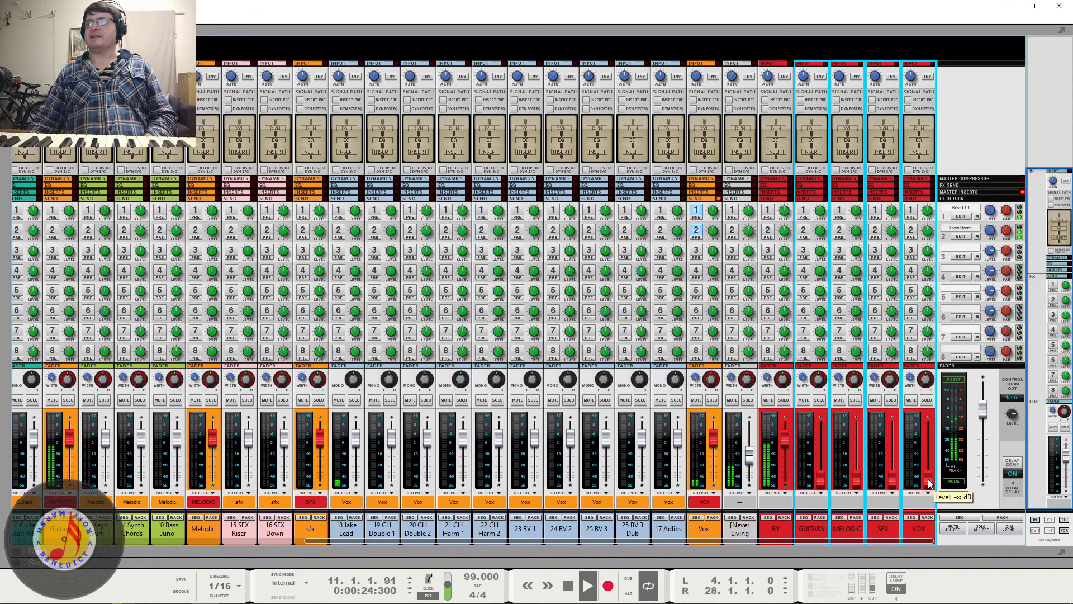
key(space)
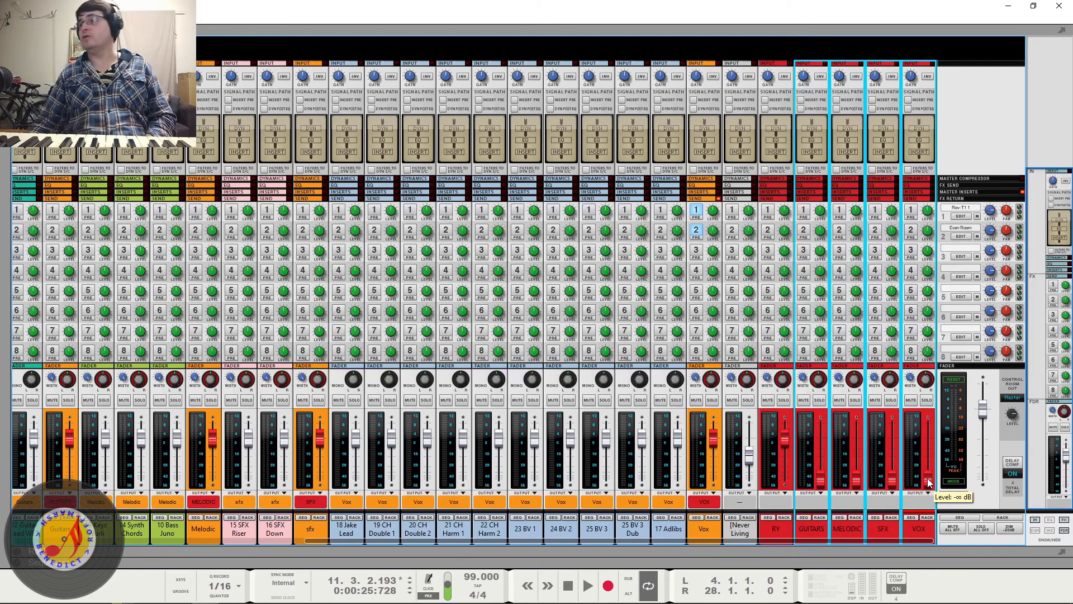
drag(930, 483, 930, 462)
key(space)
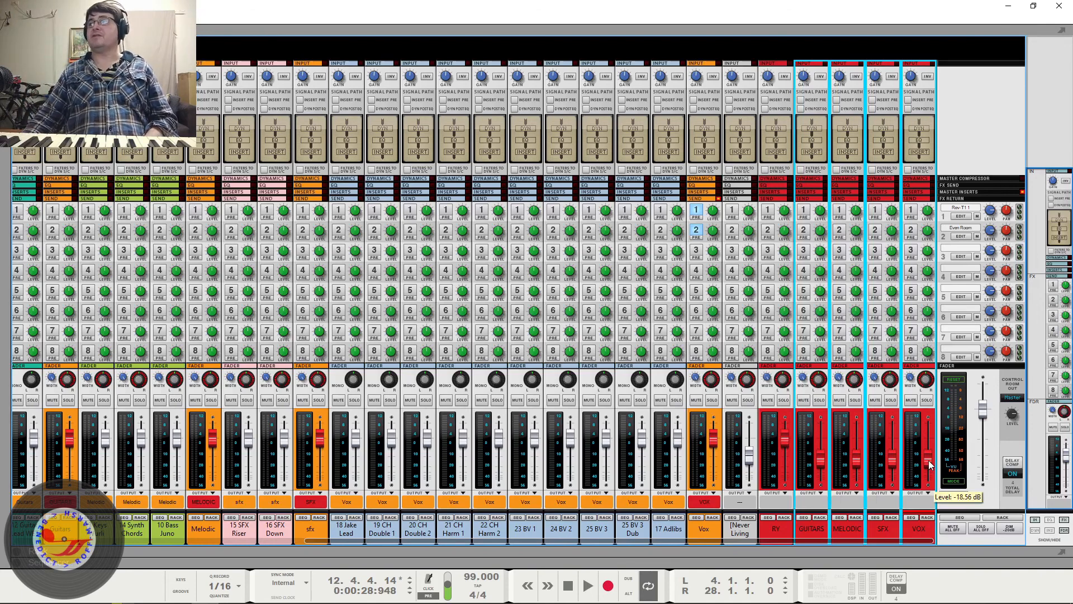
- Select only the VOX bus, try out its fader, and briefly play the song
click(919, 527)
mouse_move(930, 461)
mouse_down()
mouse_move(928, 449)
mouse_move(930, 462)
mouse_up()
key(space)
key(space)
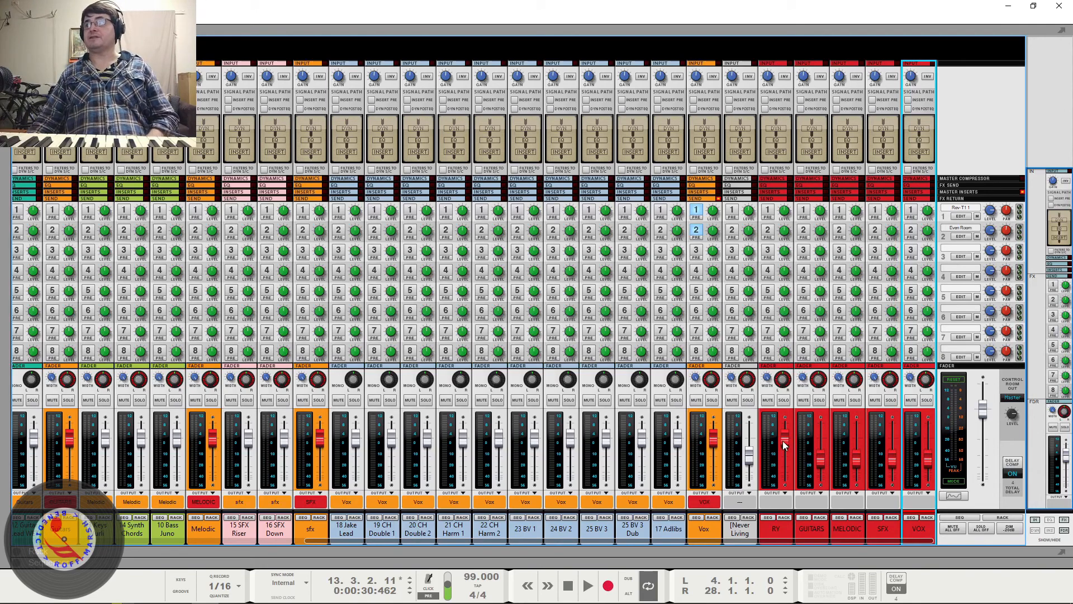
- Lower the RY bus fader, raise the GUITARS bus fader to -0.14 dB, and play the song while checking the channel meters
drag(782, 441, 821, 441)
key(space)
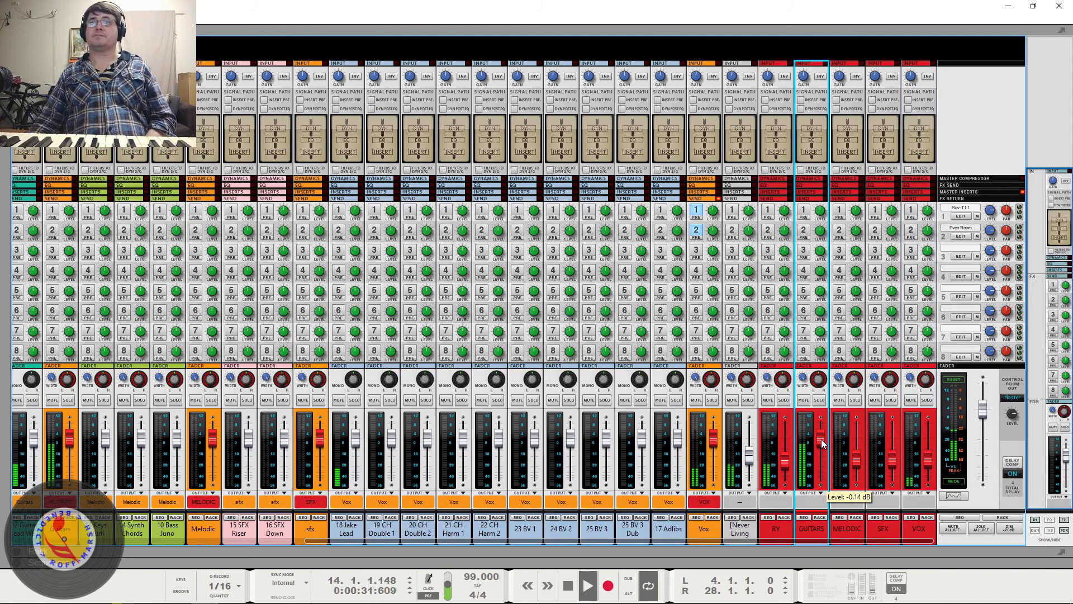
drag(306, 540, 200, 539)
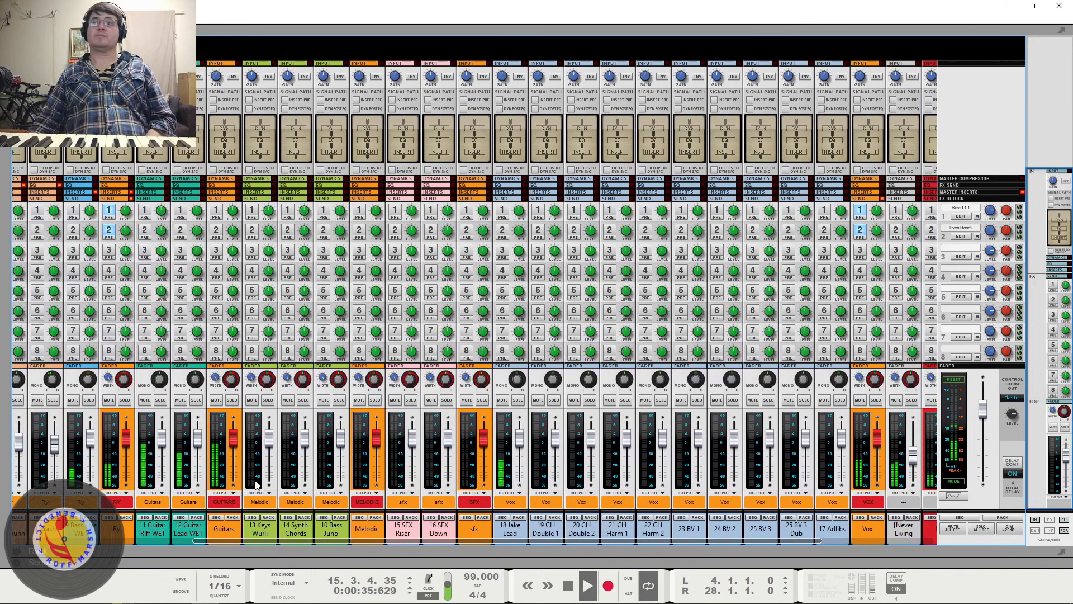
drag(564, 537, 885, 515)
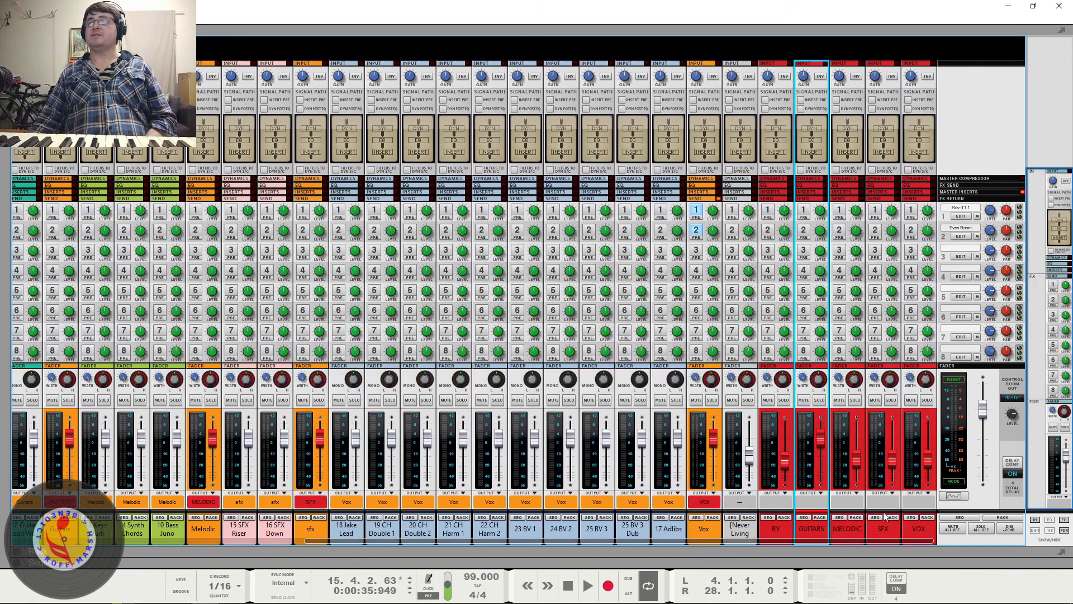
- Set the RY bus fader to -13.10 dB and briefly play the song while viewing the rhythm and guitar channels
drag(784, 462, 788, 456)
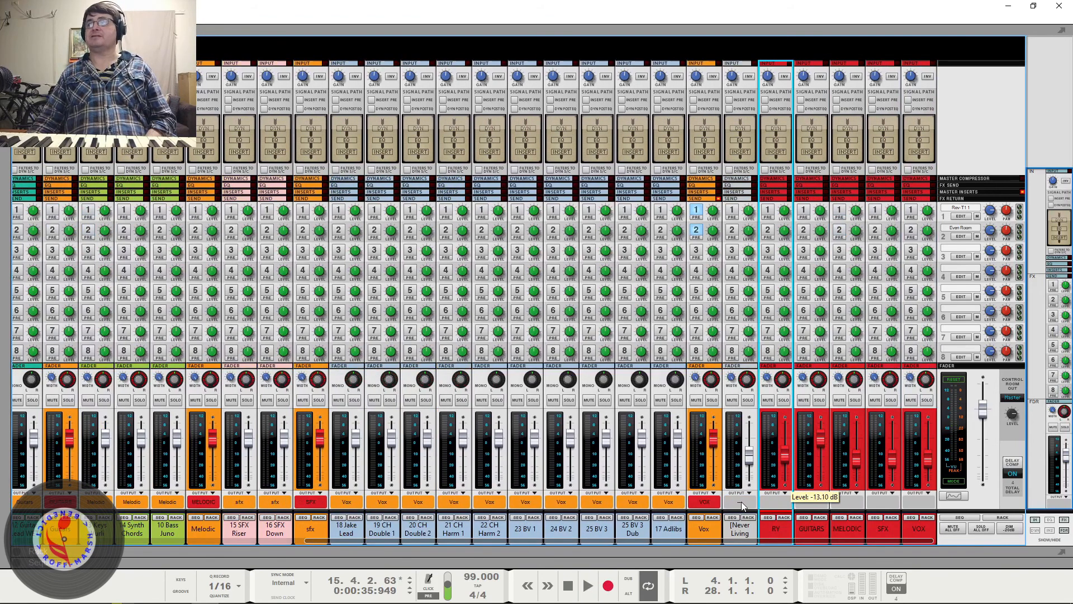
drag(742, 540, 415, 540)
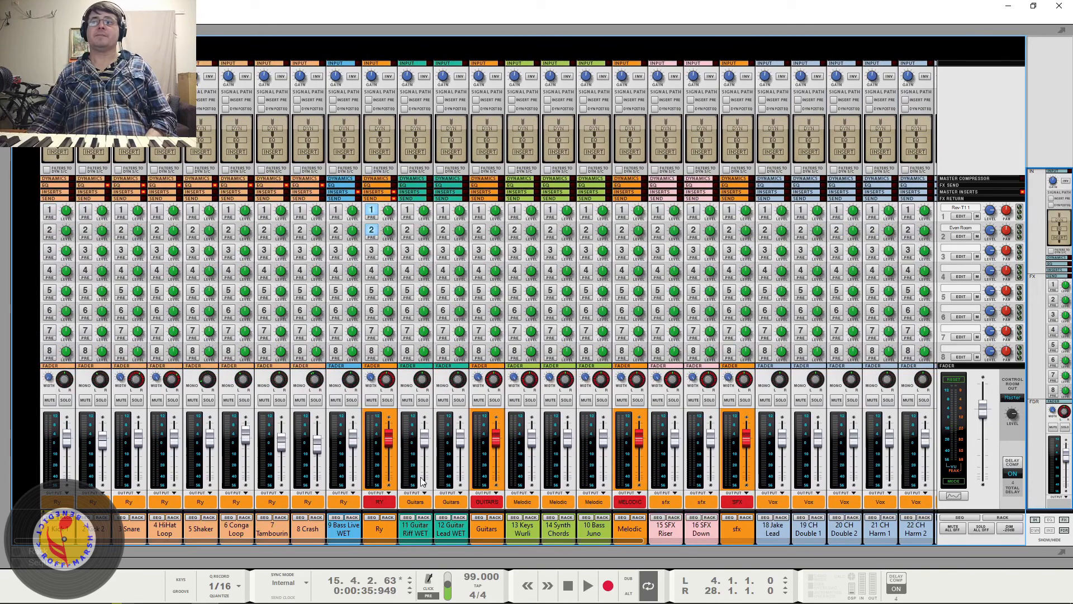
key(space)
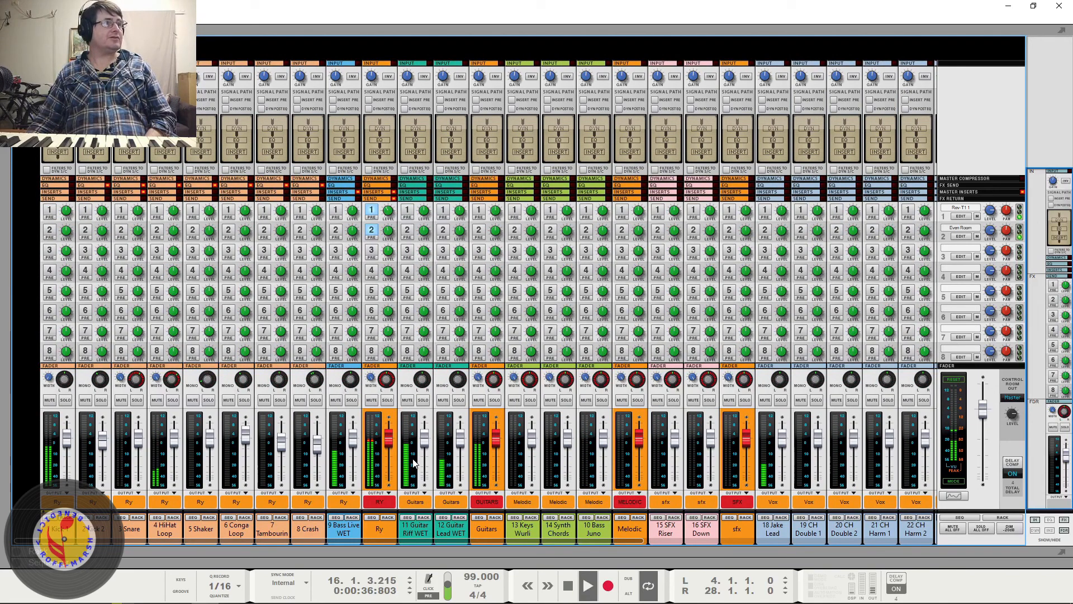
key(space)
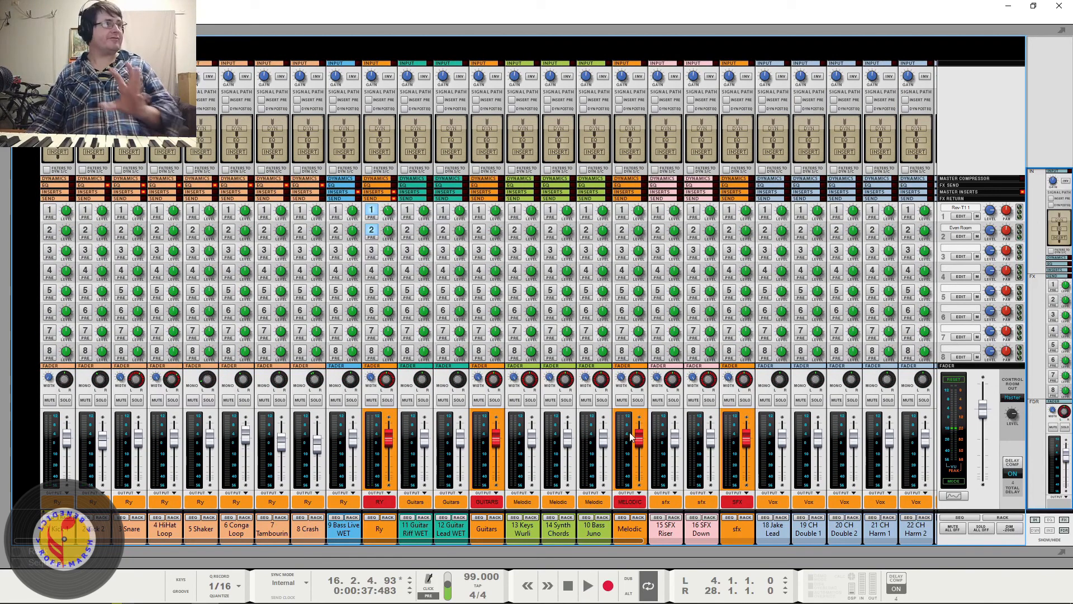
- Restore the RY bus fader to its original level and lower the GUITARS bus fader in line with MELODIC, SFX and VOX
drag(618, 541, 946, 542)
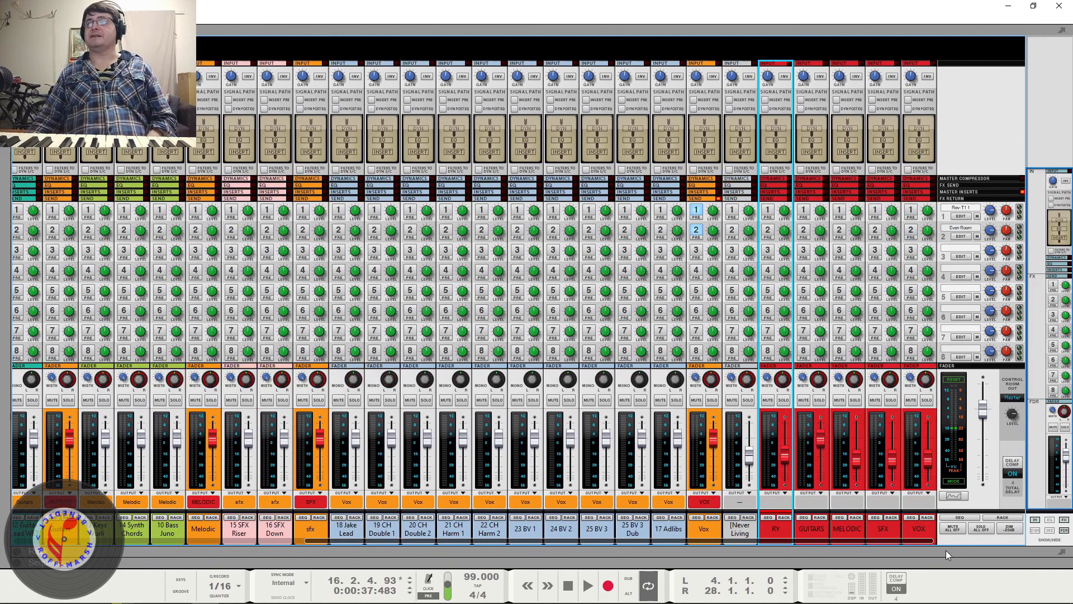
ctrl+click(785, 458)
drag(820, 440, 824, 460)
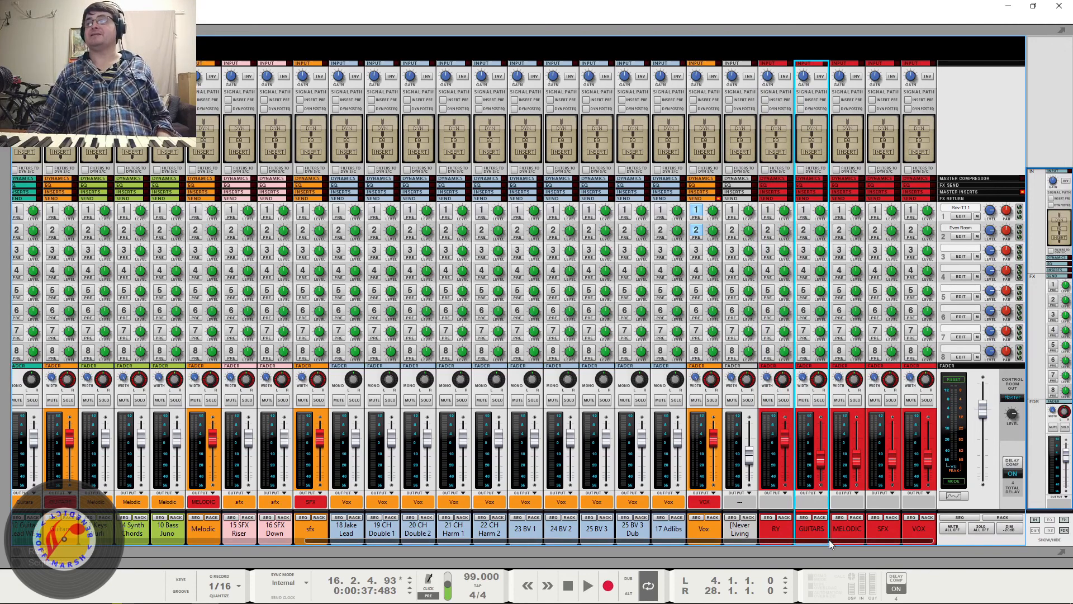
- Show the rack, check the SFX bus fader level, and view the 3 Snare inserts beside the master effects chain
drag(829, 540, 525, 570)
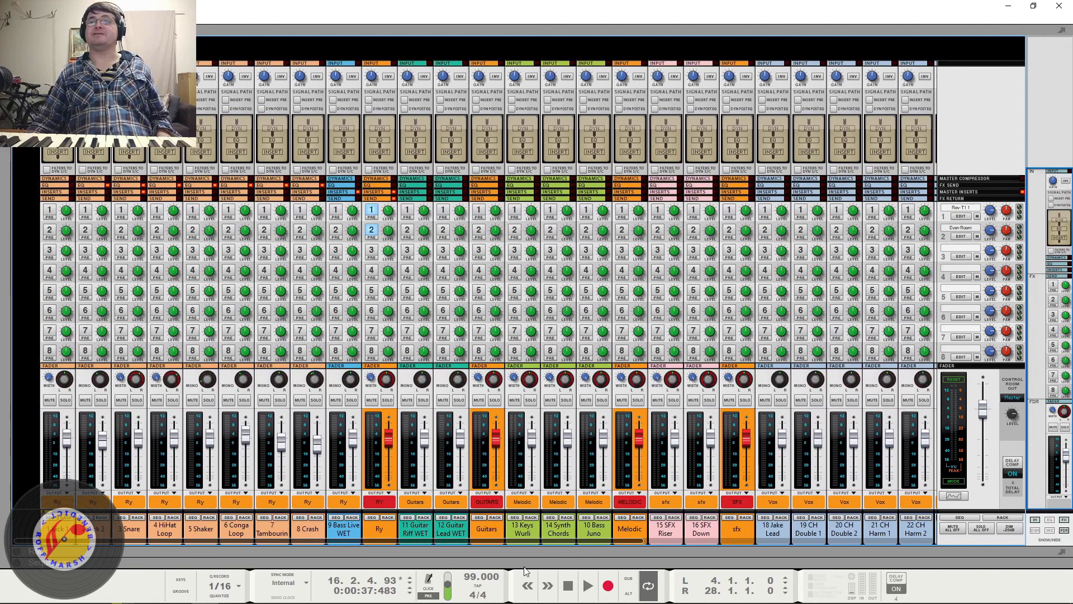
click(18, 556)
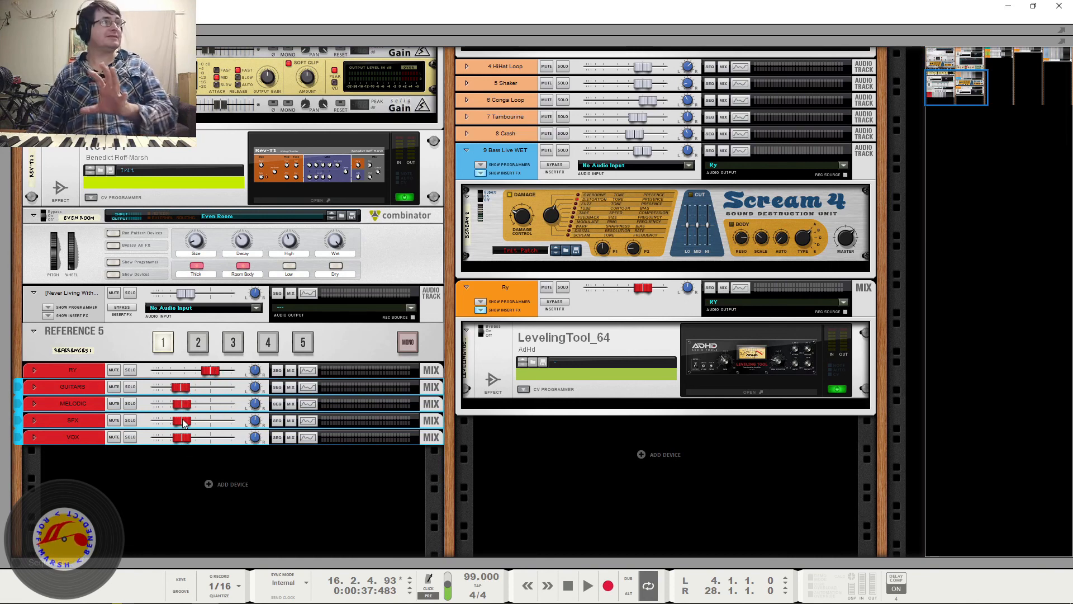
mouse_move(182, 418)
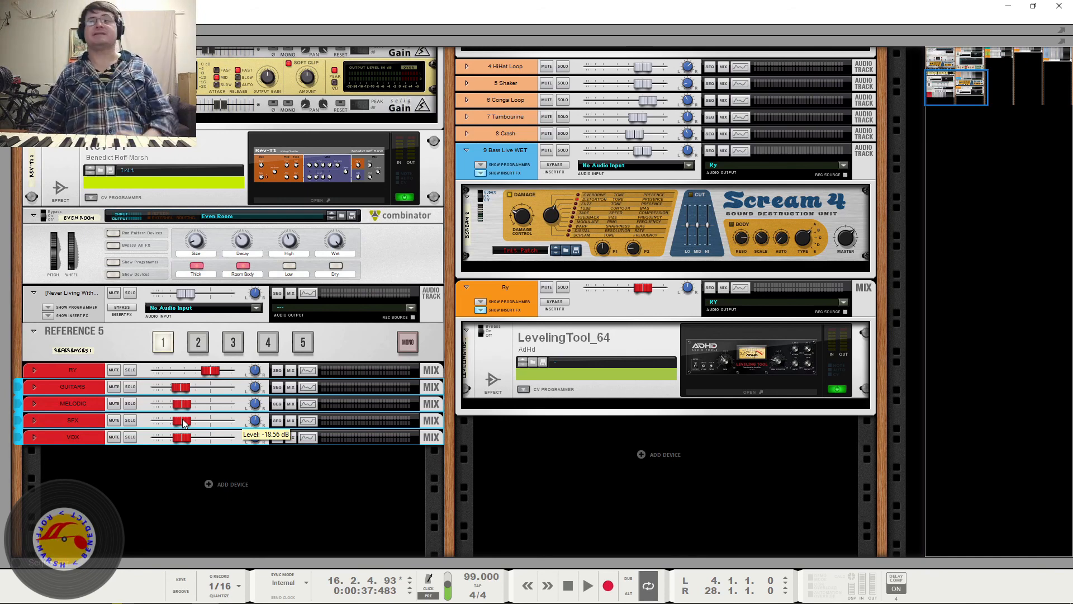
scroll(712, 433, up, 5)
scroll(713, 433, up, 2)
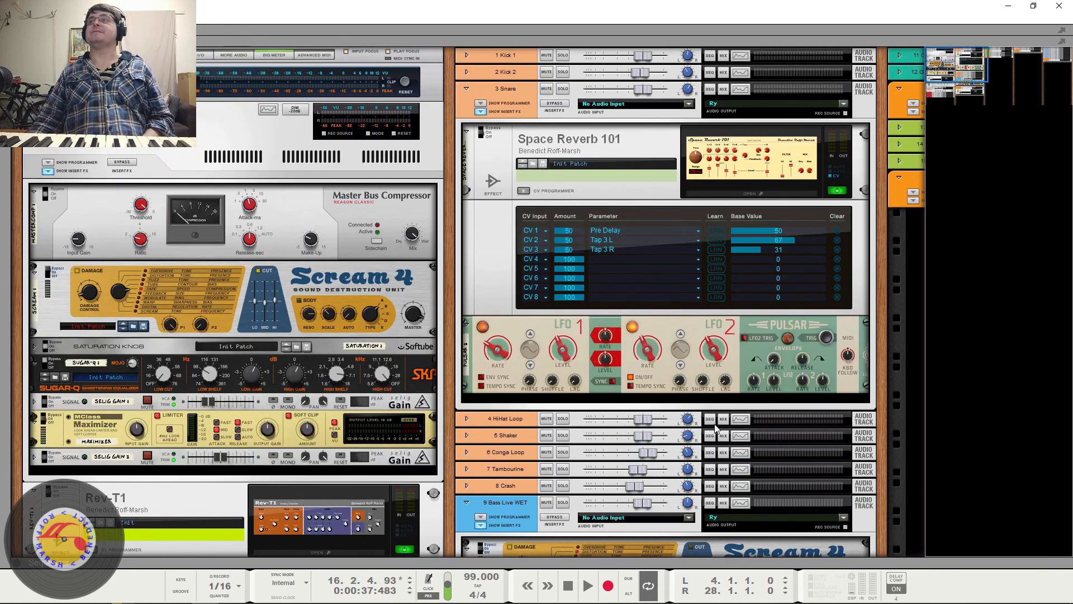